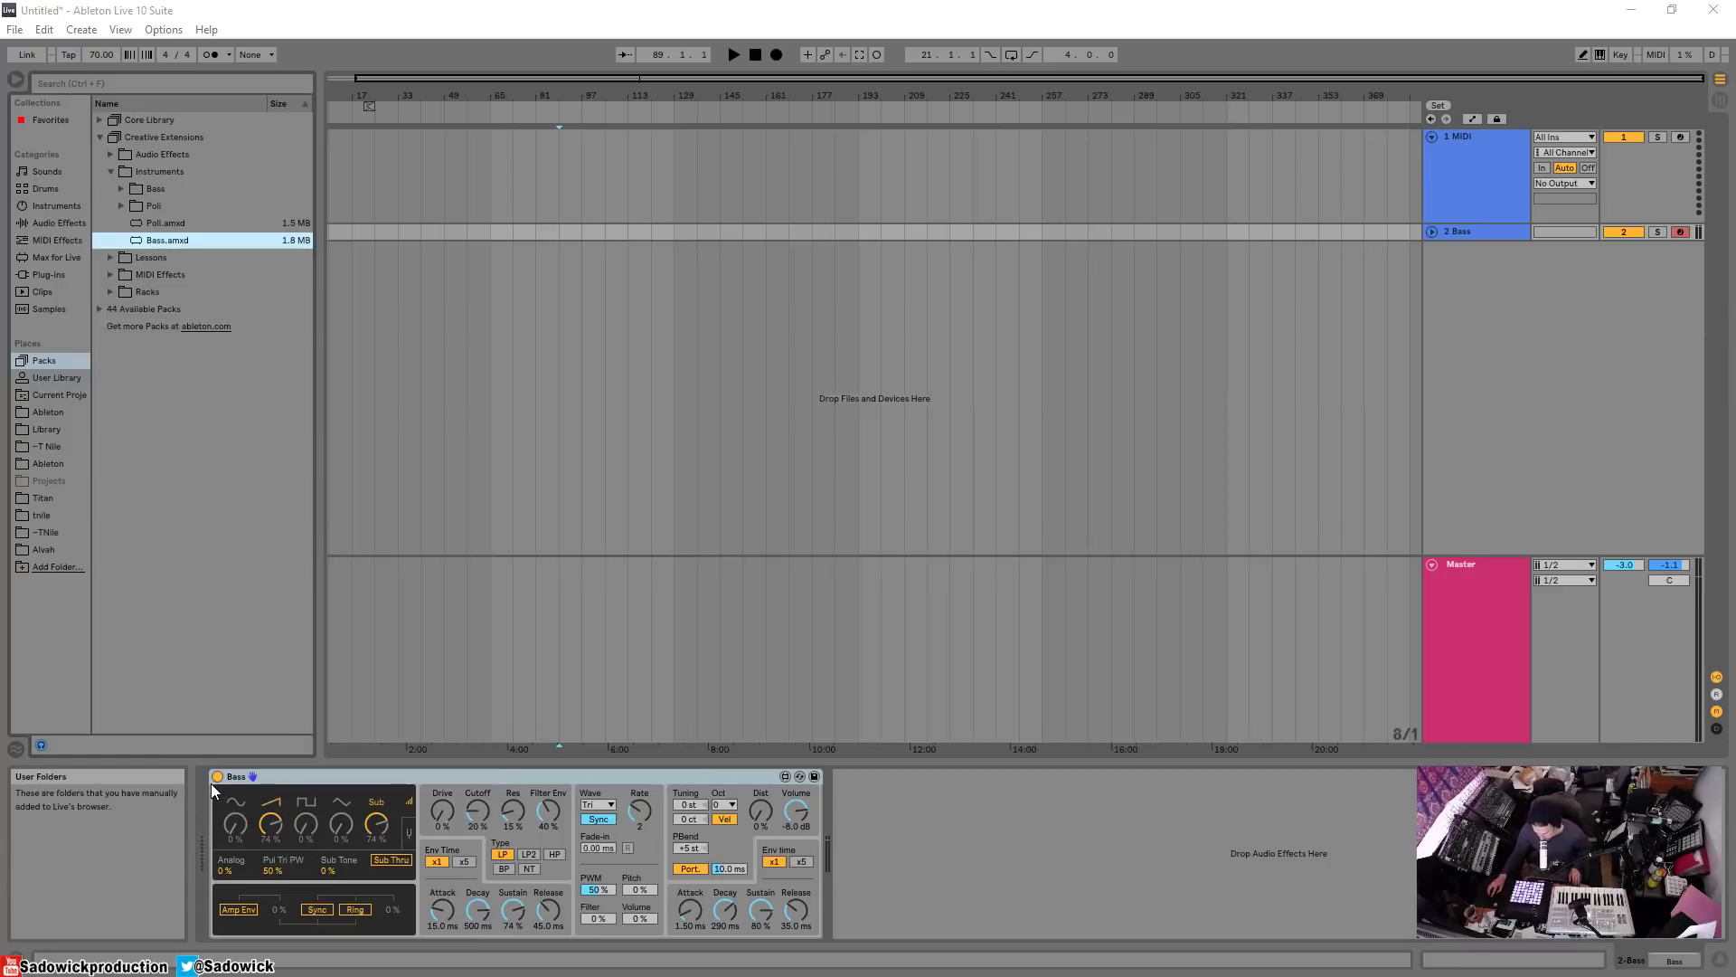
Step: Silence the saw and sub oscillators, then audition the sine level before muting it
mouse_move(210, 784)
left_mouse_down()
mouse_move(417, 788)
mouse_move(414, 885)
mouse_move(225, 883)
left_mouse_up()
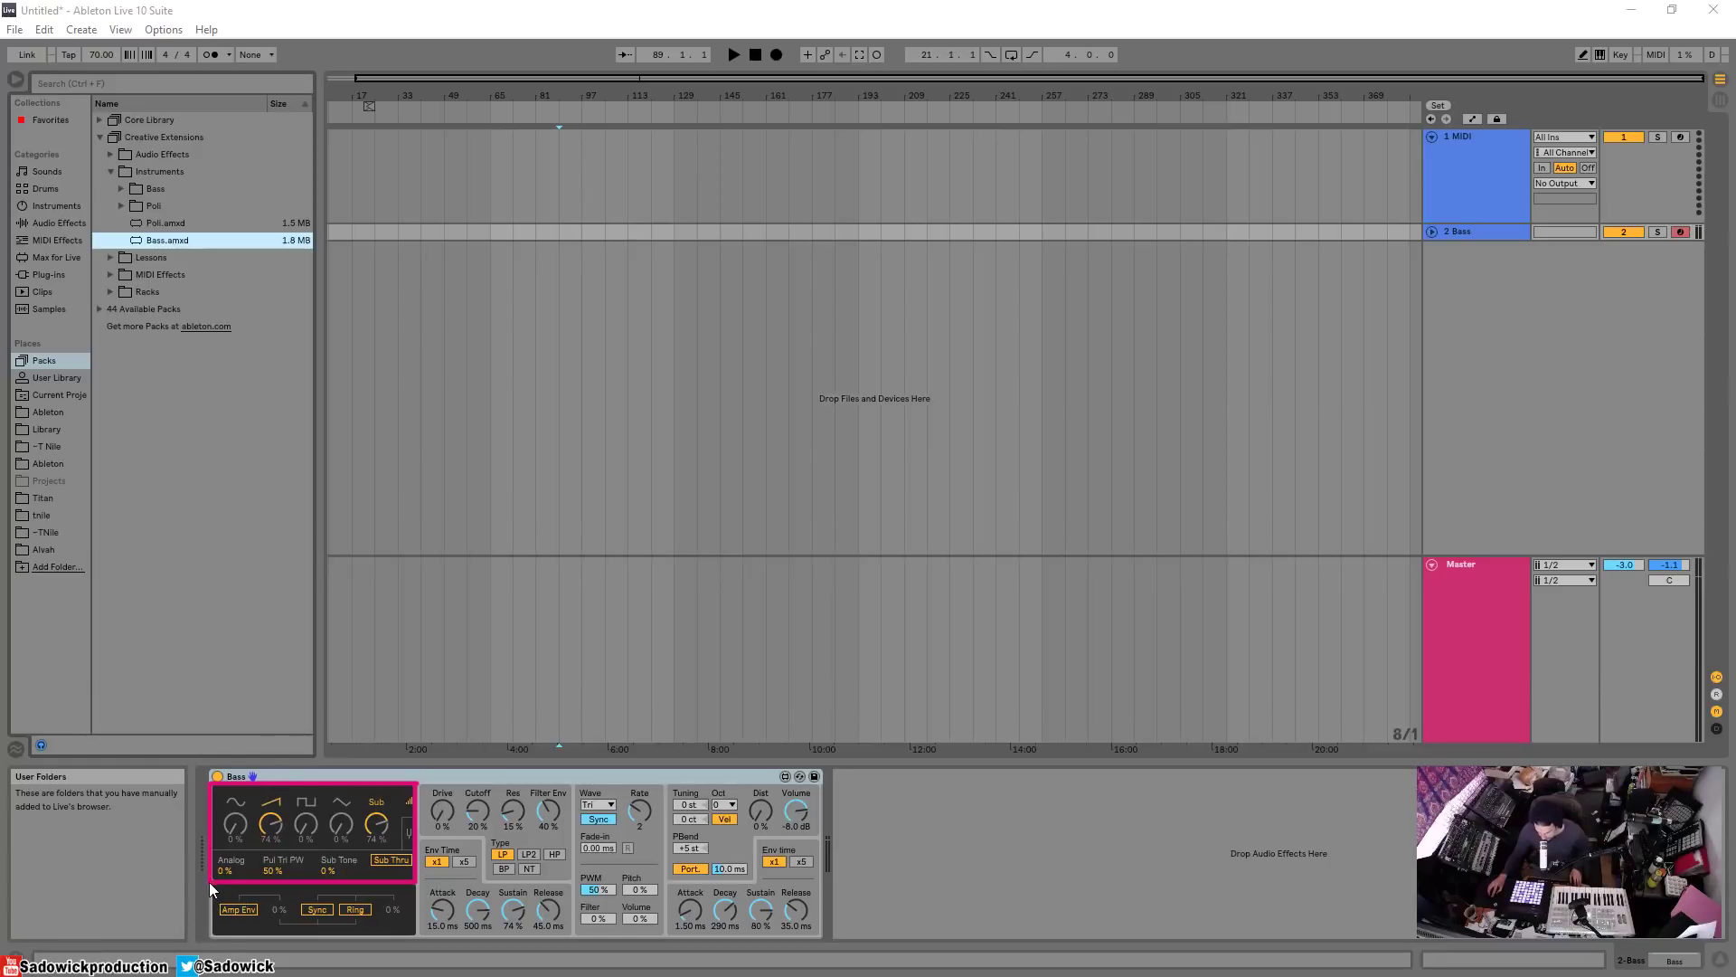
left_click_drag(212, 936, 382, 936)
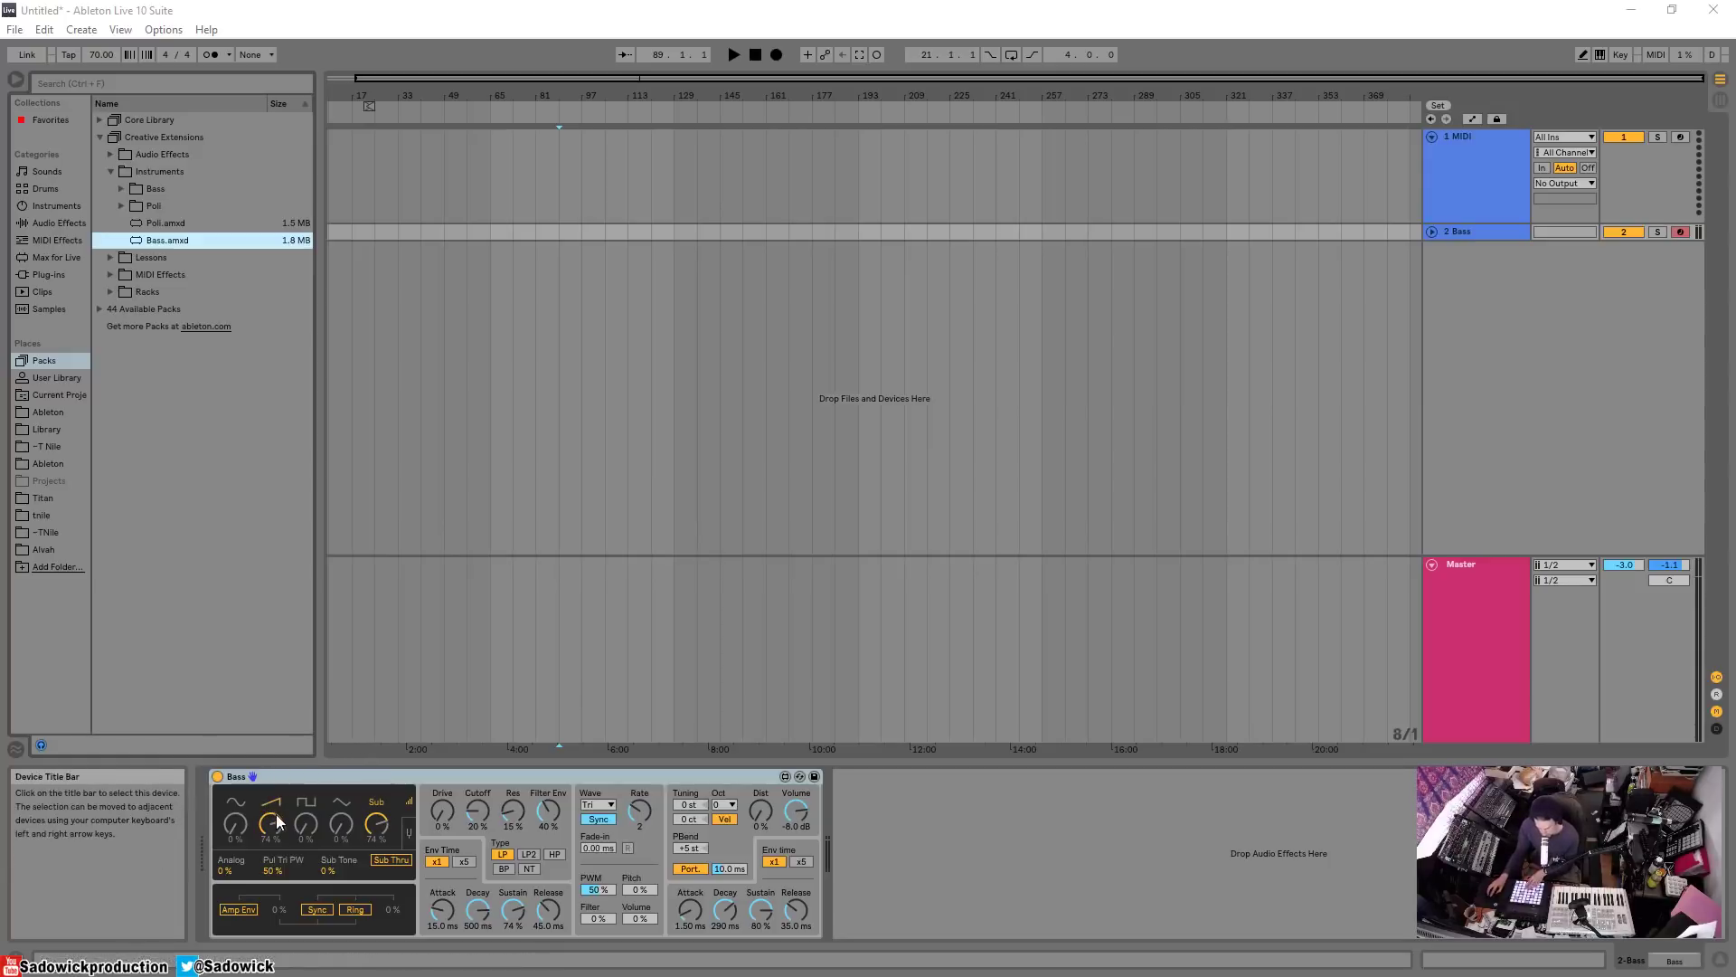
left_click_drag(275, 813, 275, 868)
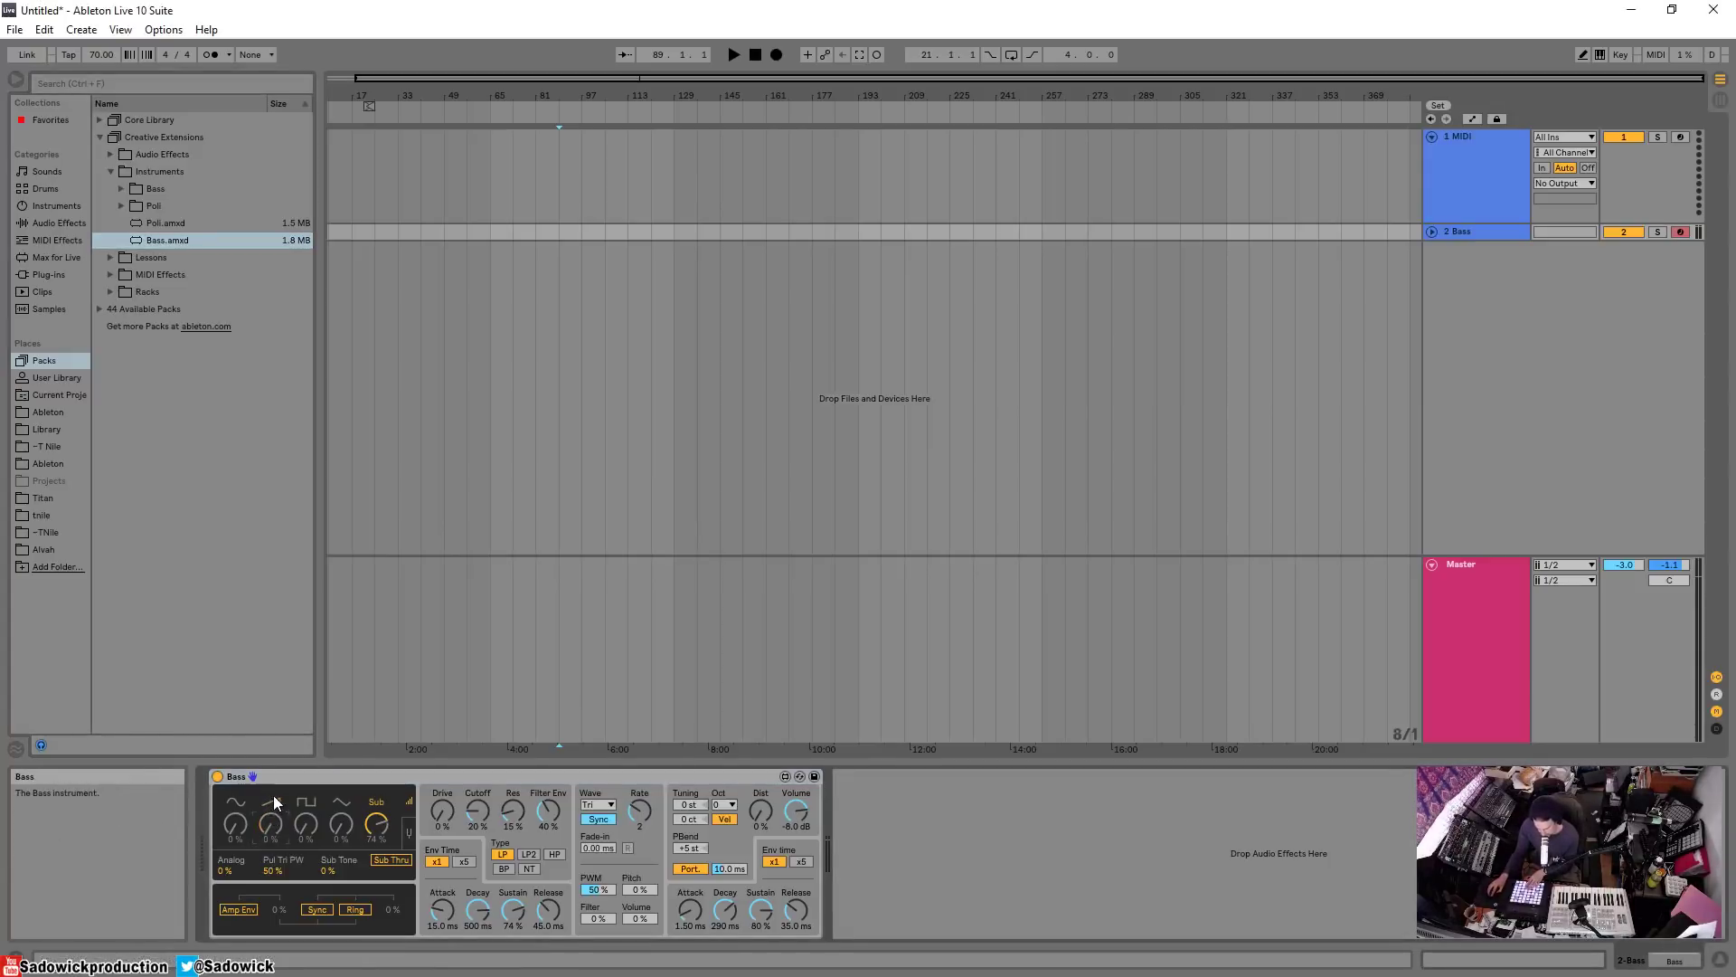
left_click_drag(376, 822, 377, 876)
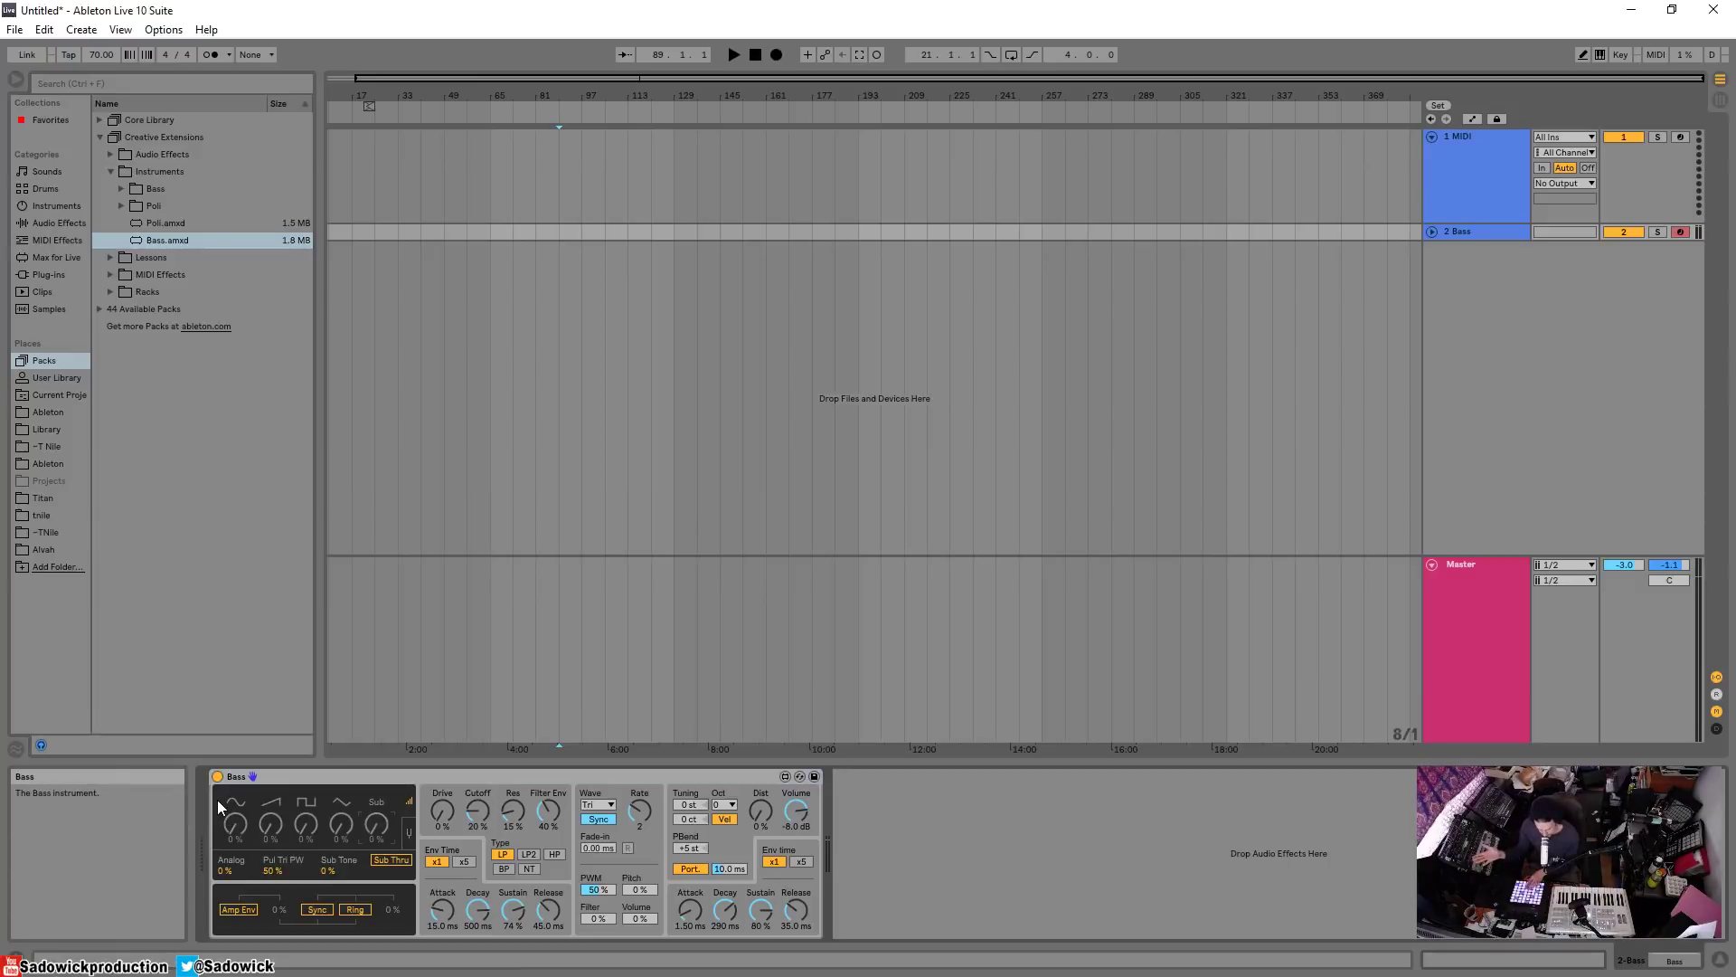
left_click_drag(233, 823, 271, 823)
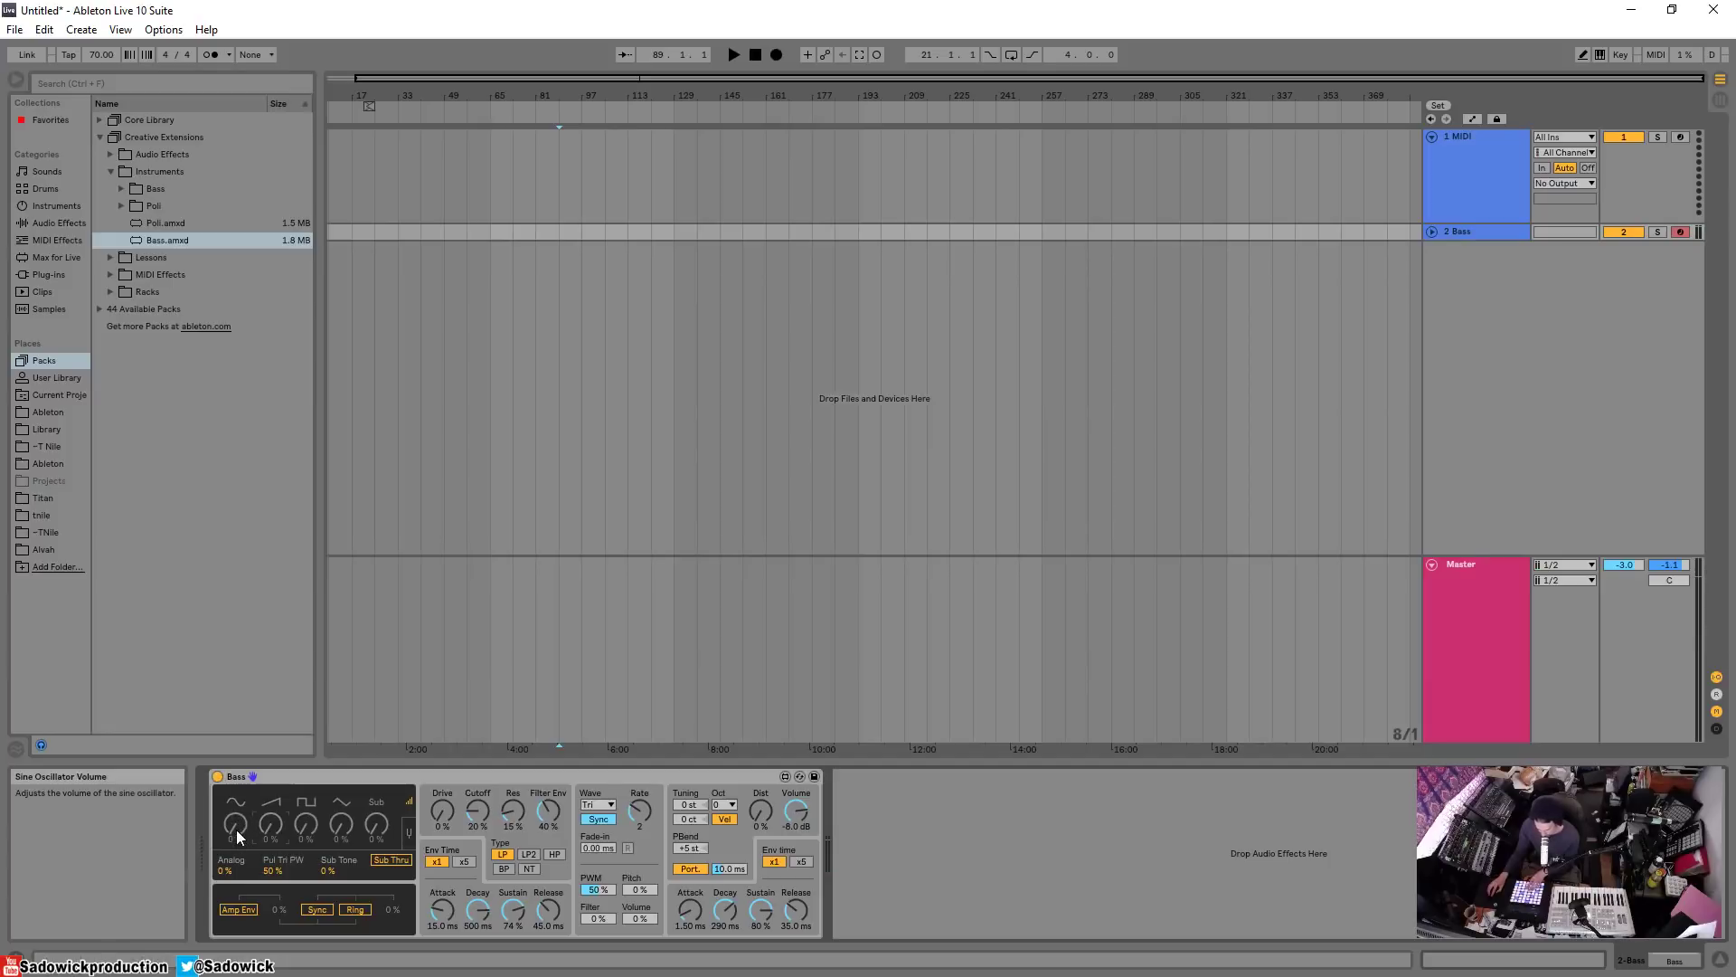
mouse_move(236, 828)
left_mouse_down()
mouse_move(236, 800)
mouse_move(237, 833)
left_mouse_up()
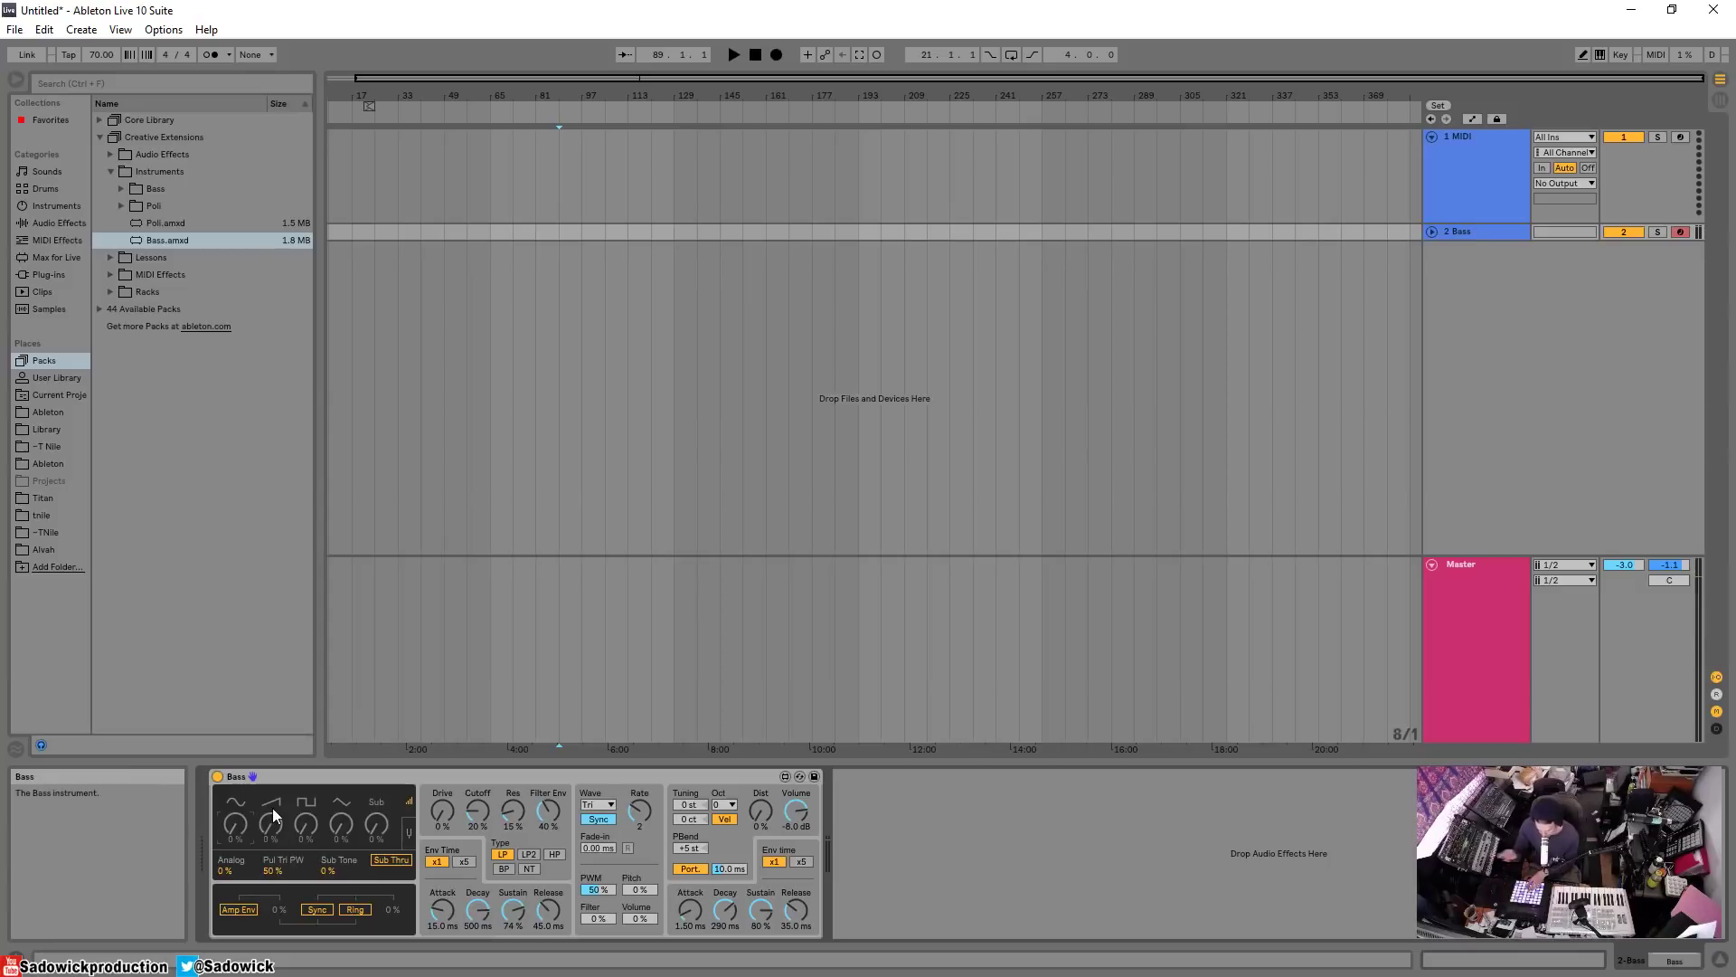
Step: Audition saw and pulse at full, return pulse width to 50%, then try the triangle at half
mouse_move(273, 810)
left_mouse_down()
mouse_move(273, 724)
mouse_move(273, 814)
left_mouse_up()
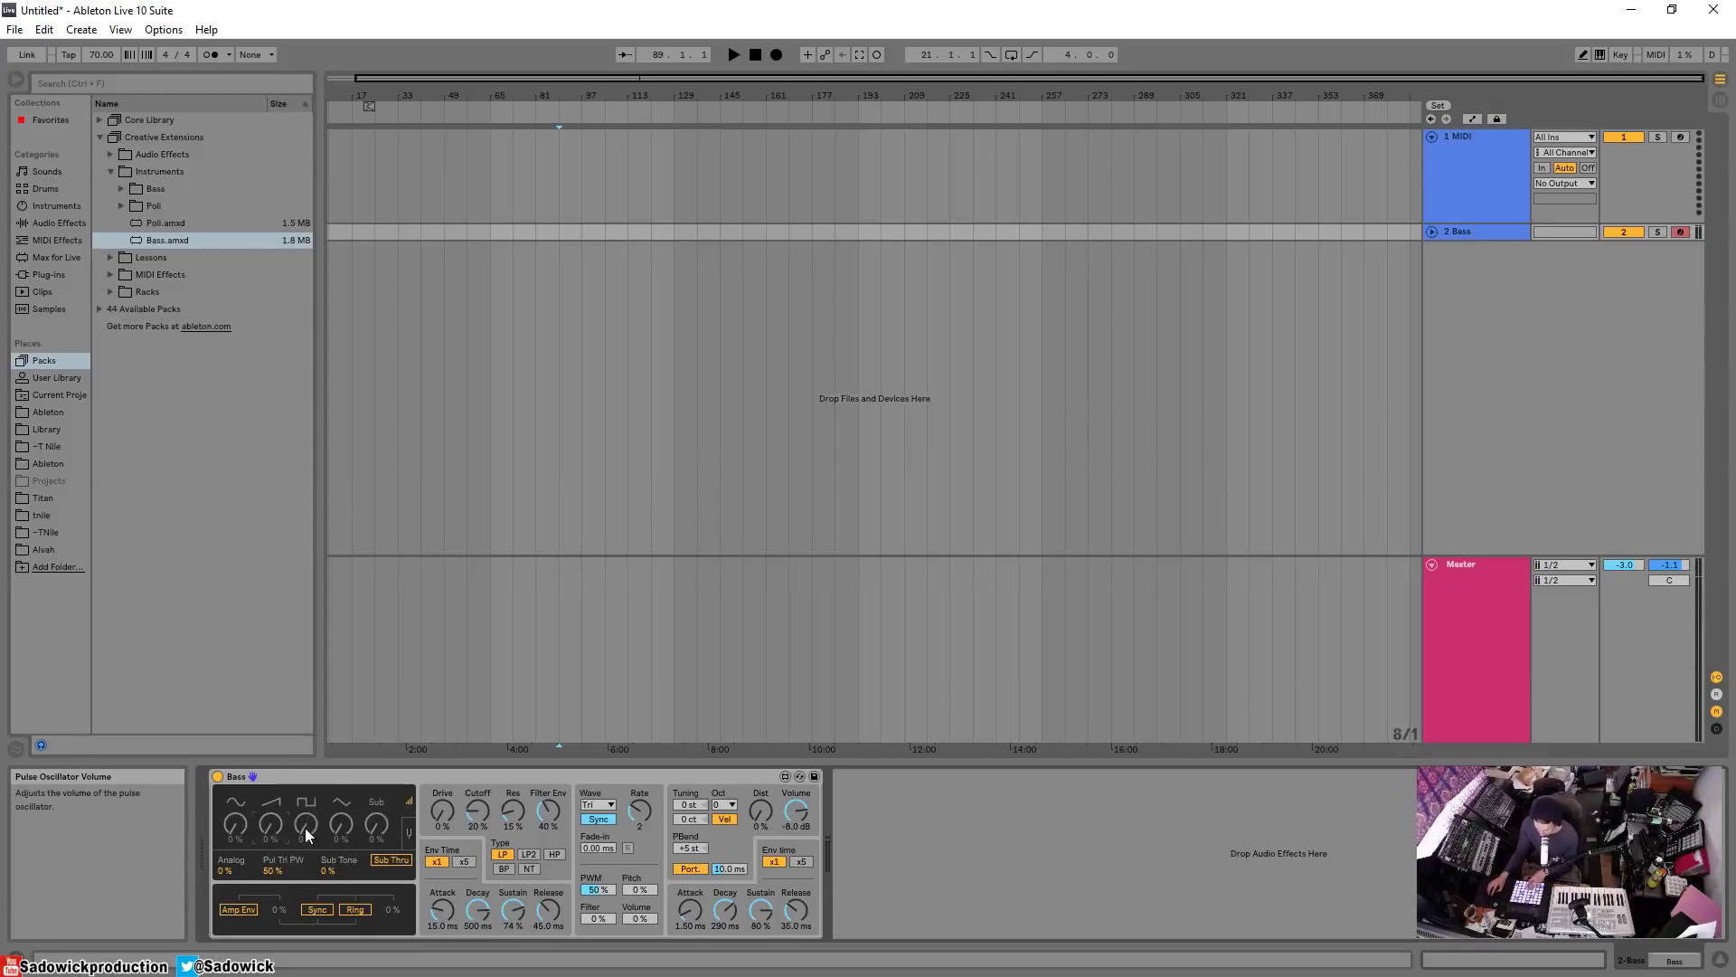
mouse_move(306, 834)
left_mouse_down()
mouse_move(305, 769)
mouse_move(305, 826)
left_mouse_up()
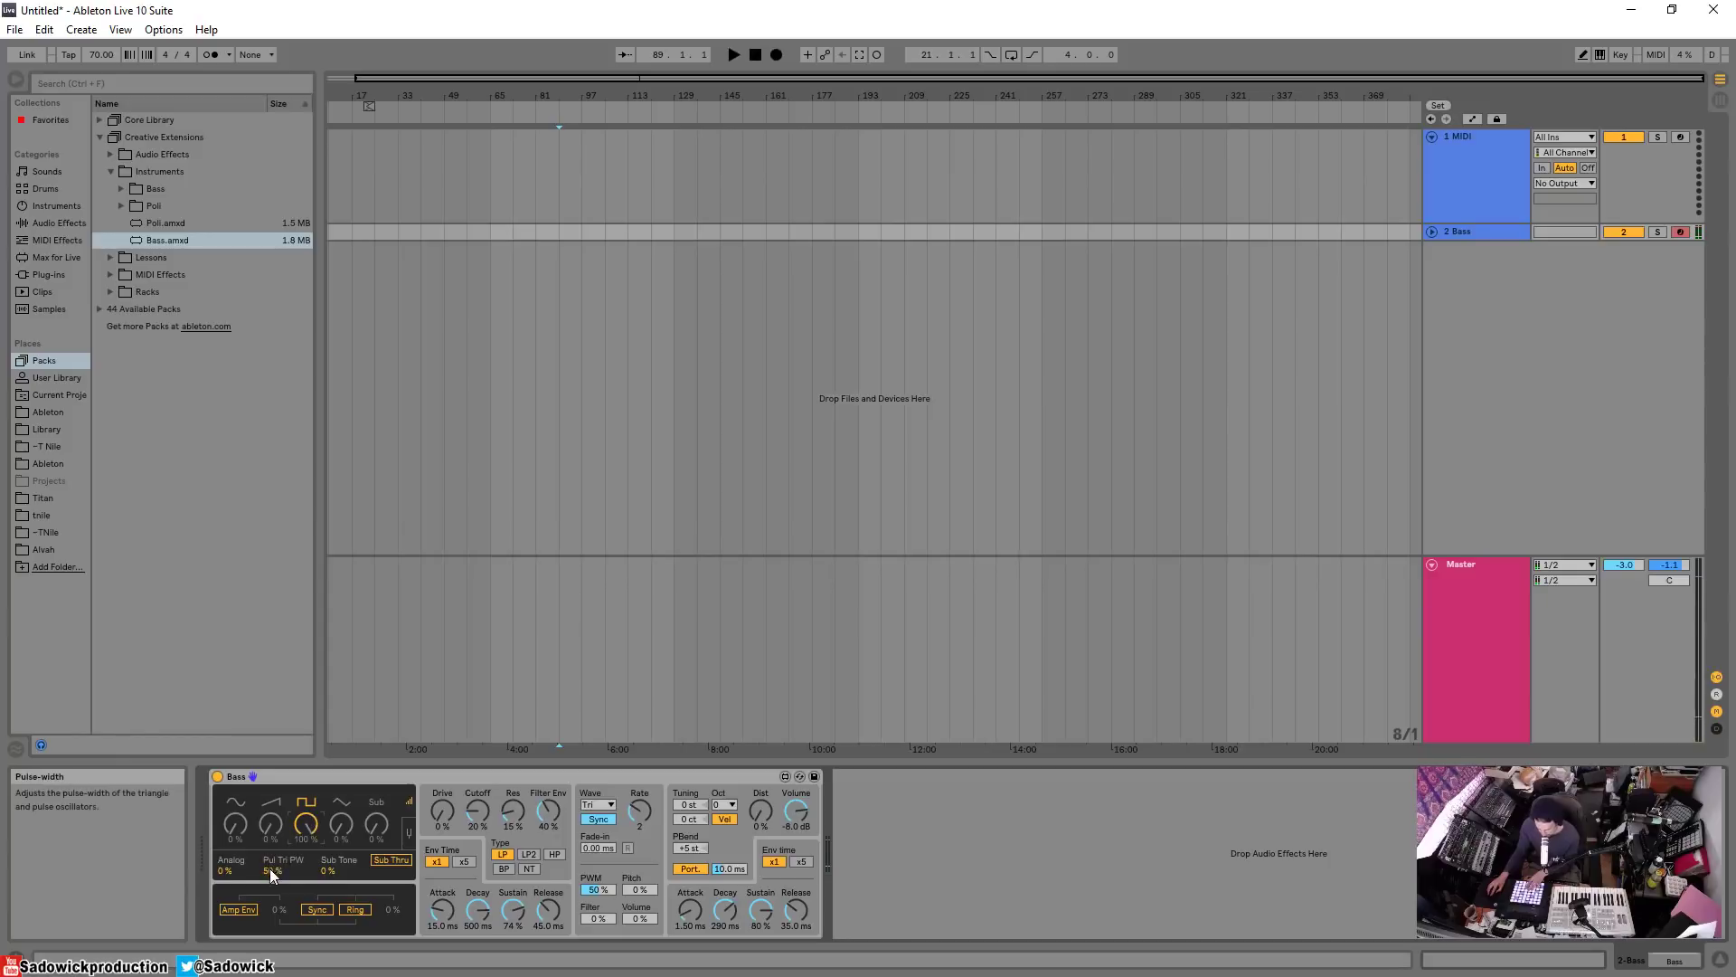
left_click_drag(272, 873, 271, 837)
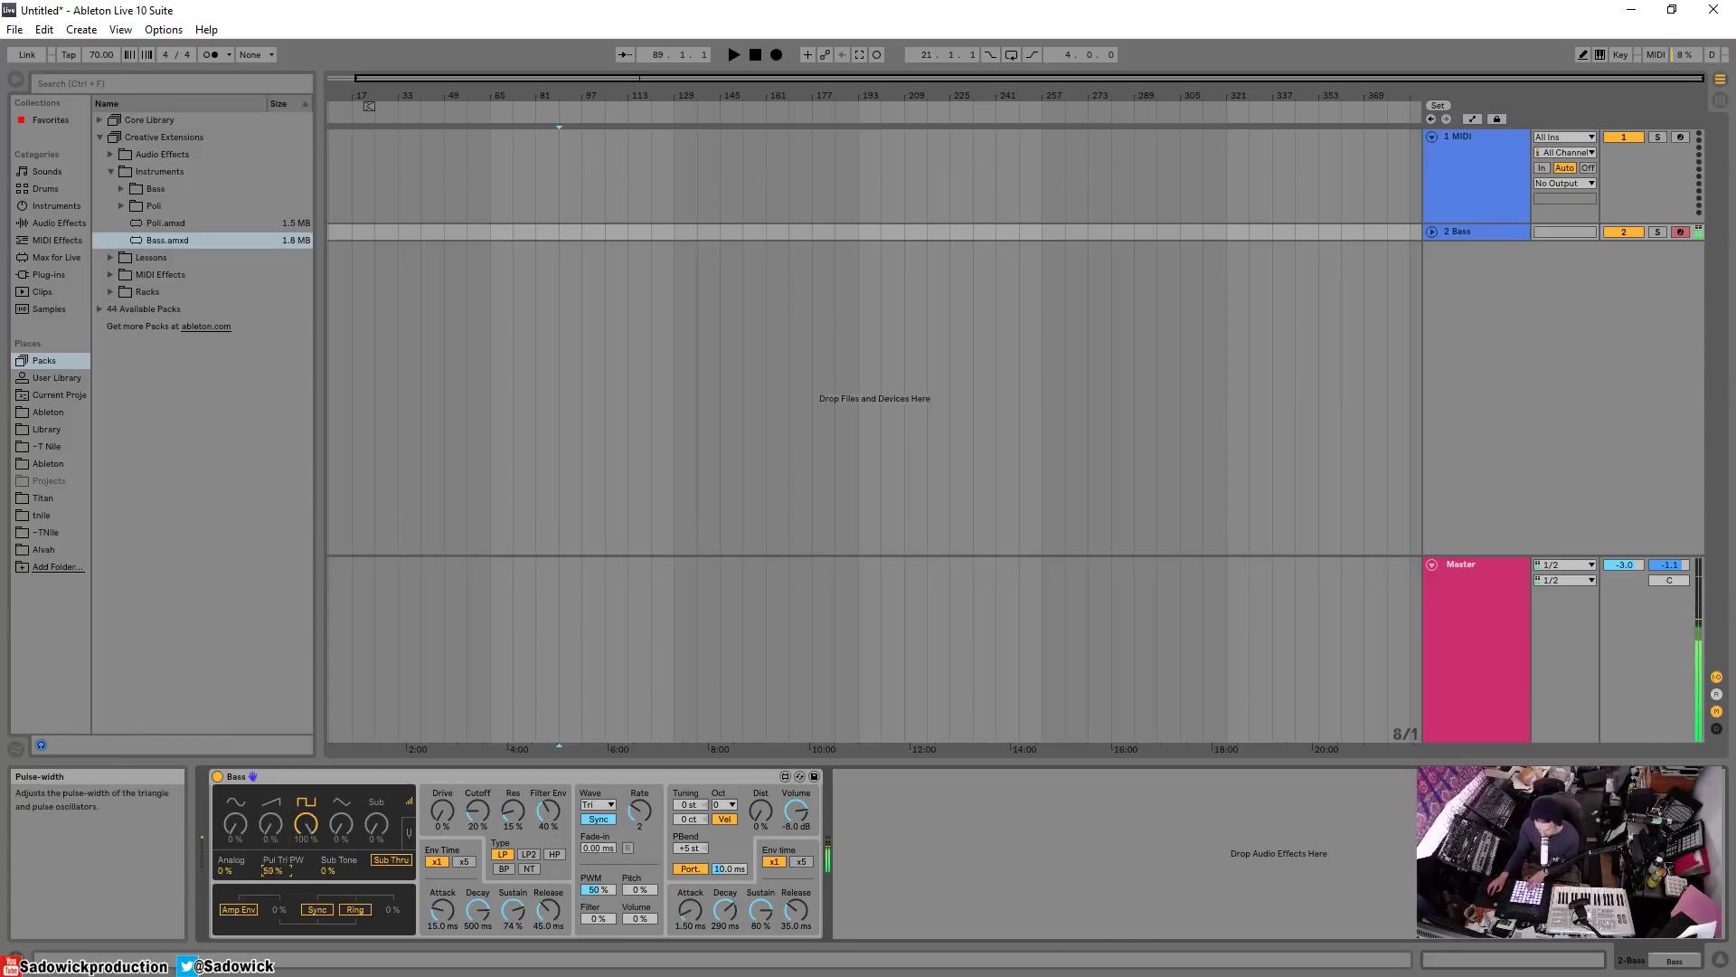
left_click_drag(270, 868, 311, 913)
left_click_drag(347, 822, 347, 732)
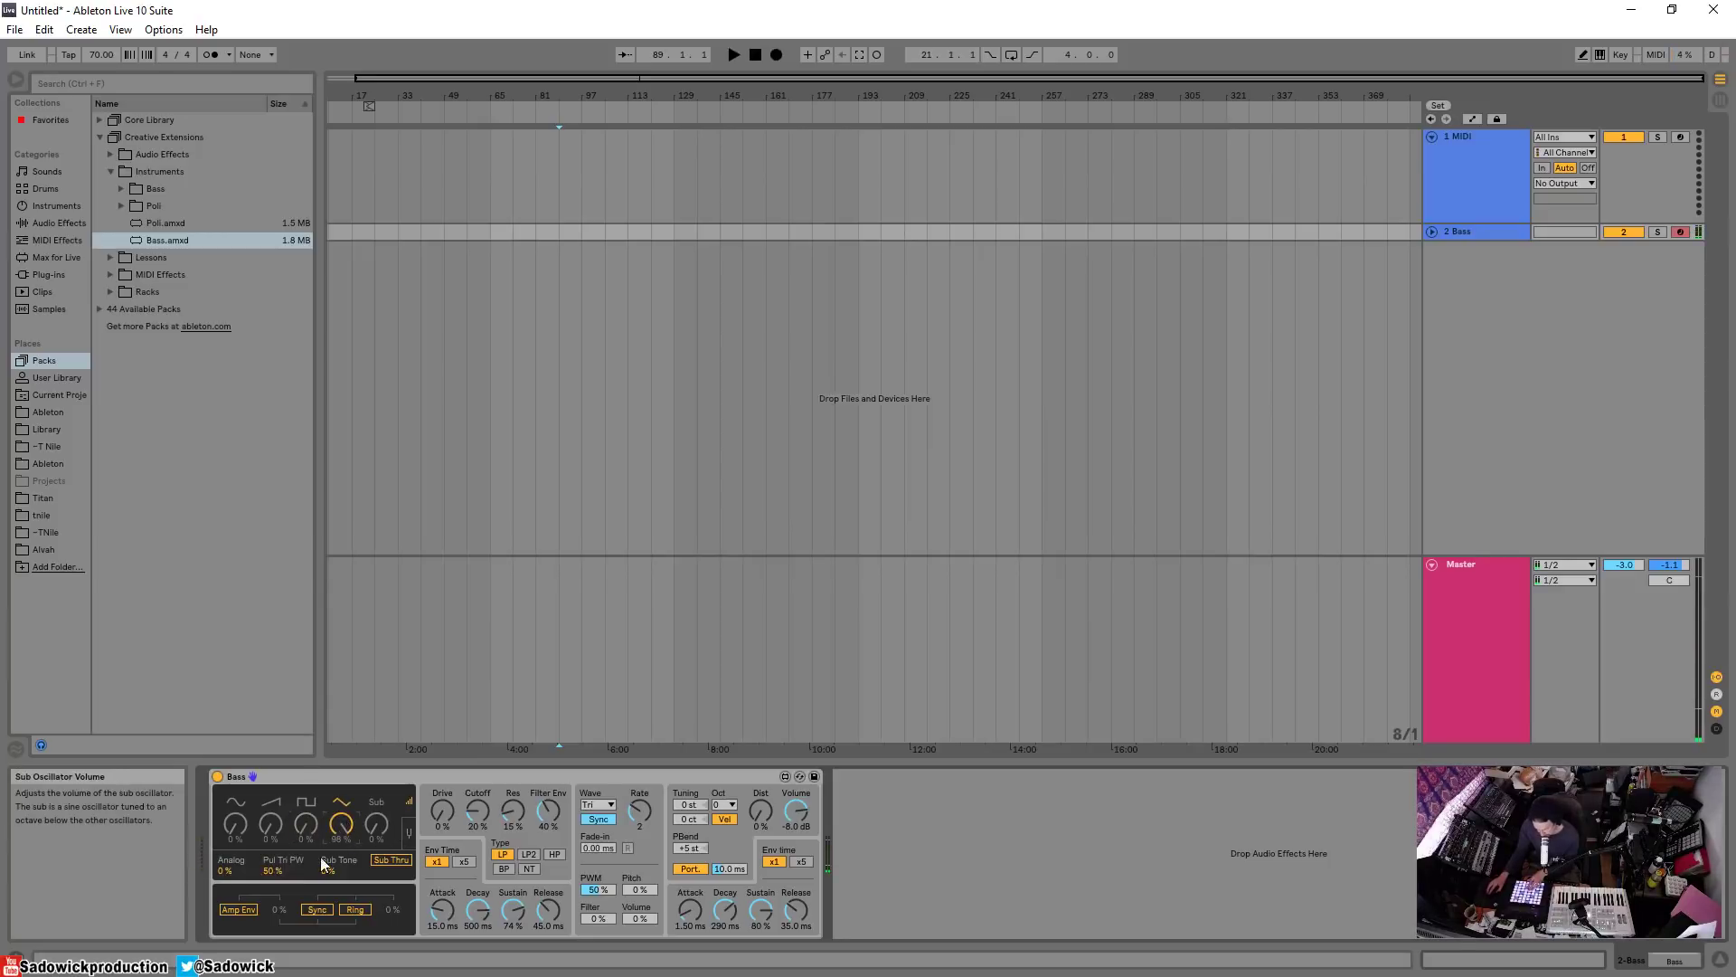
left_click_drag(347, 821, 347, 910)
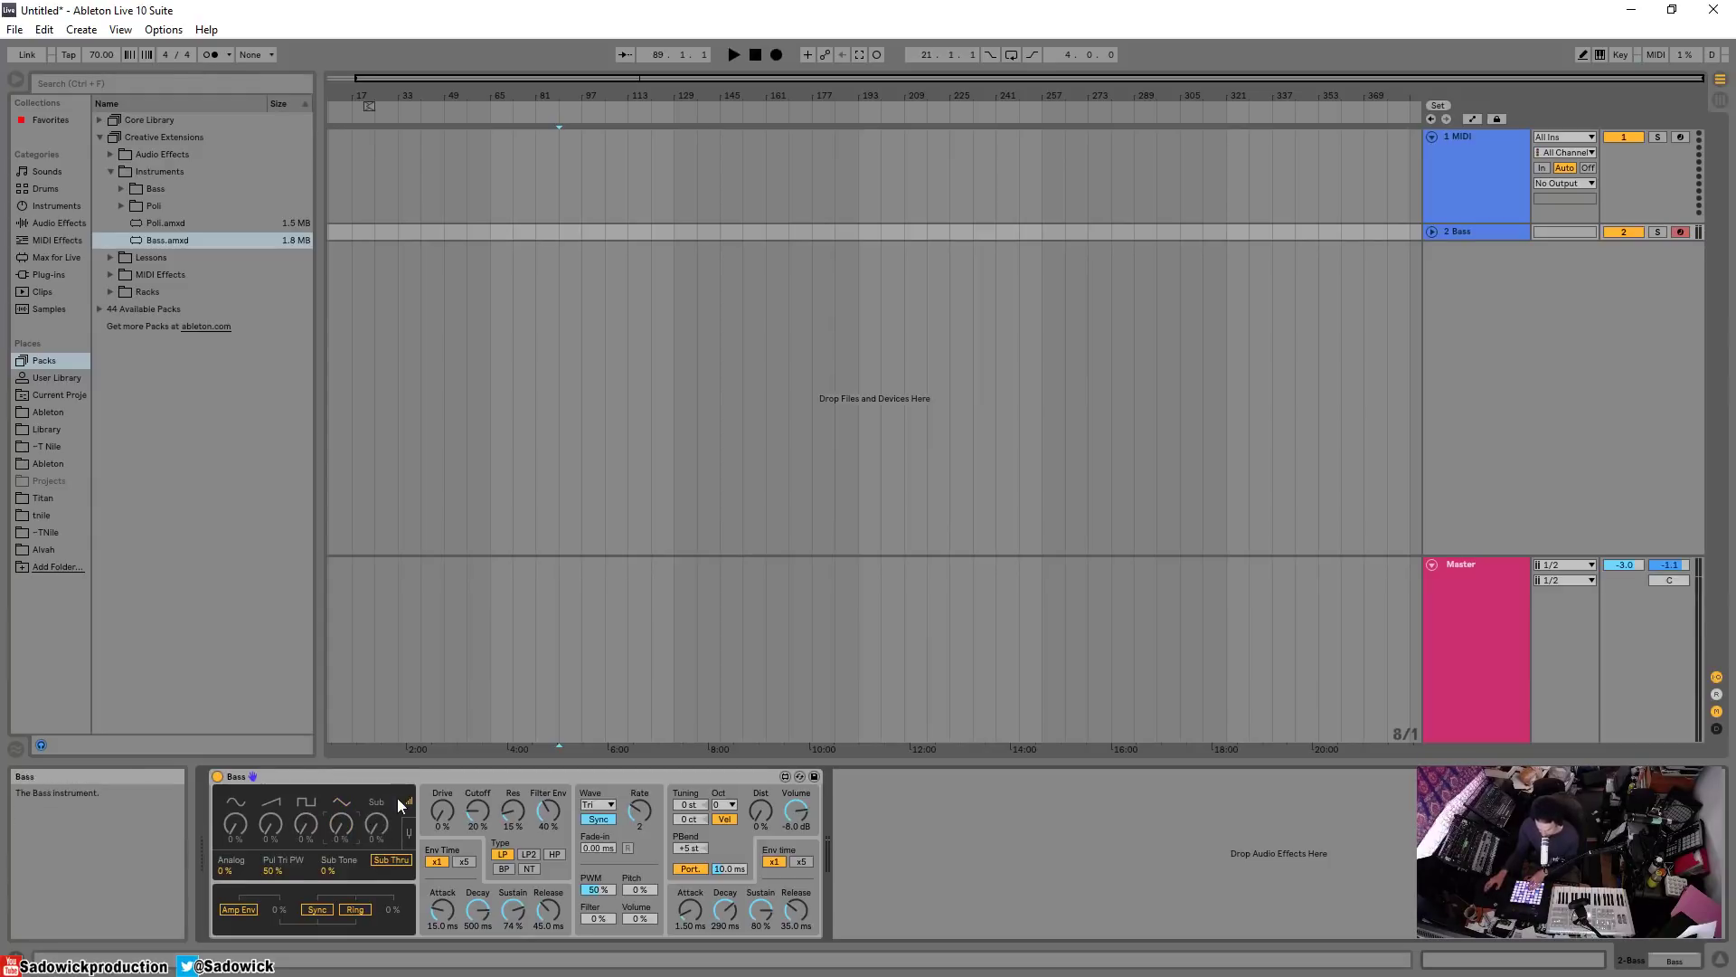
Step: Settle on Saw and Sub at 100% with Sine and Pulse at 0%
left_click_drag(376, 822, 376, 769)
left_click_drag(362, 832, 361, 887)
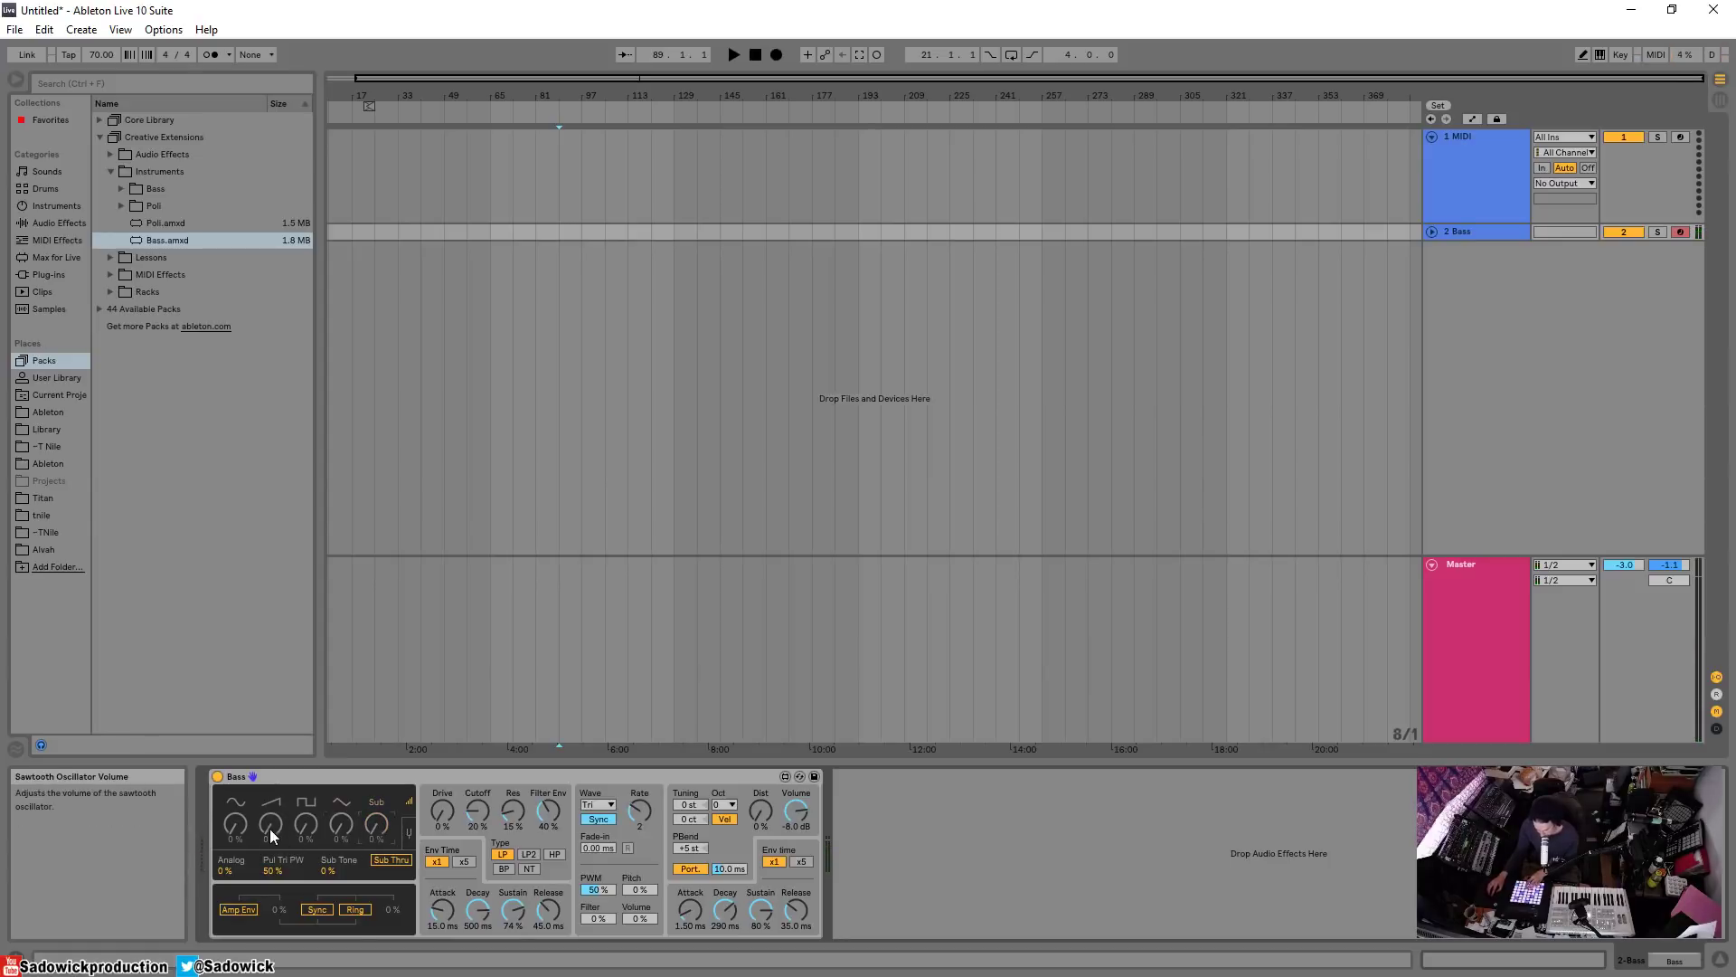
mouse_move(272, 823)
left_mouse_down()
mouse_move(271, 778)
mouse_move(290, 812)
left_mouse_up()
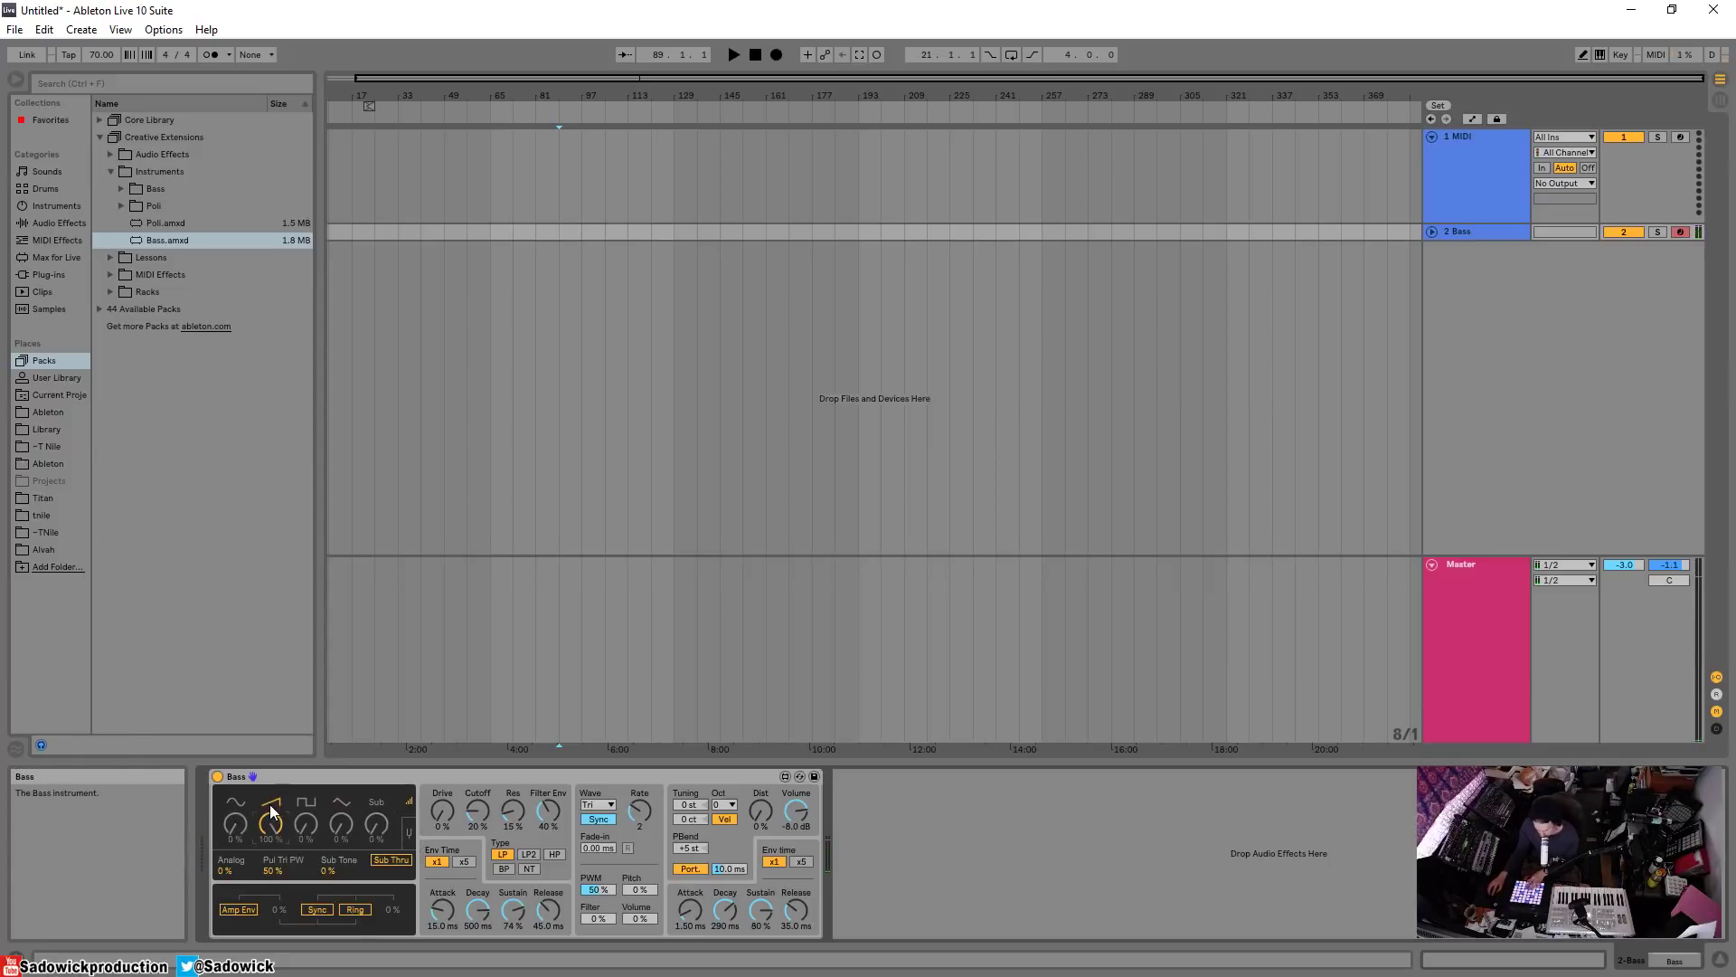
left_click_drag(376, 821, 377, 723)
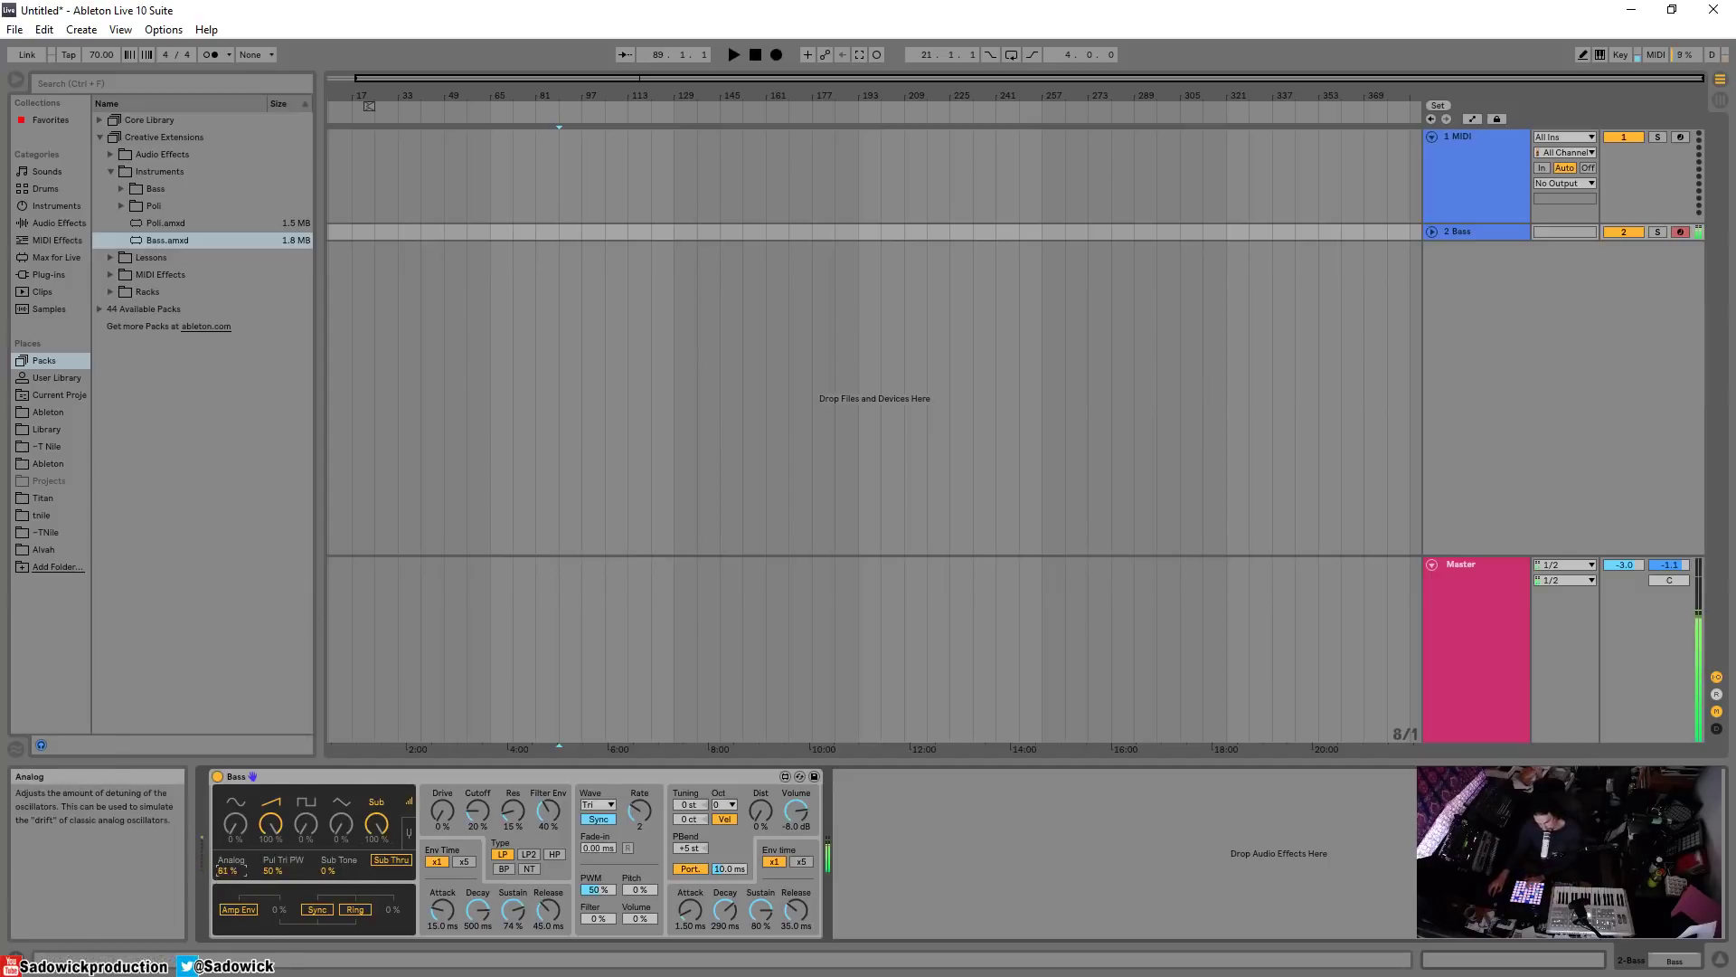
Step: Bring Analog drift down to 0% and raise Sub Tone to about 34%
left_click_drag(237, 870, 237, 886)
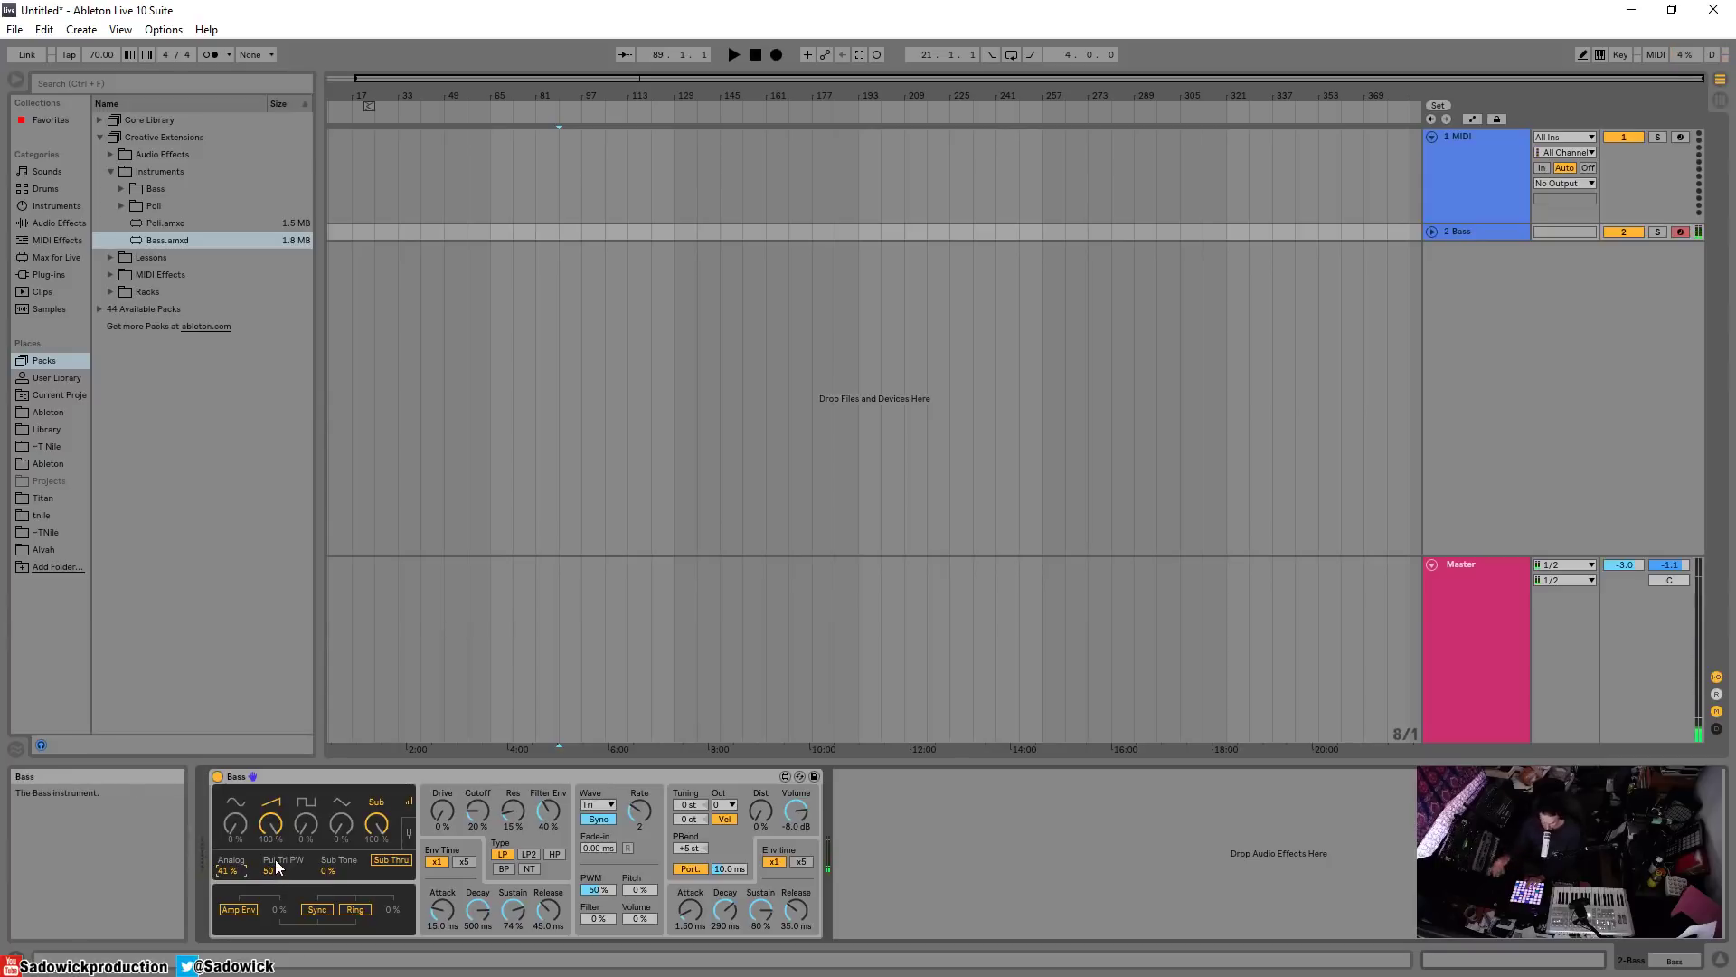
left_click_drag(237, 870, 237, 888)
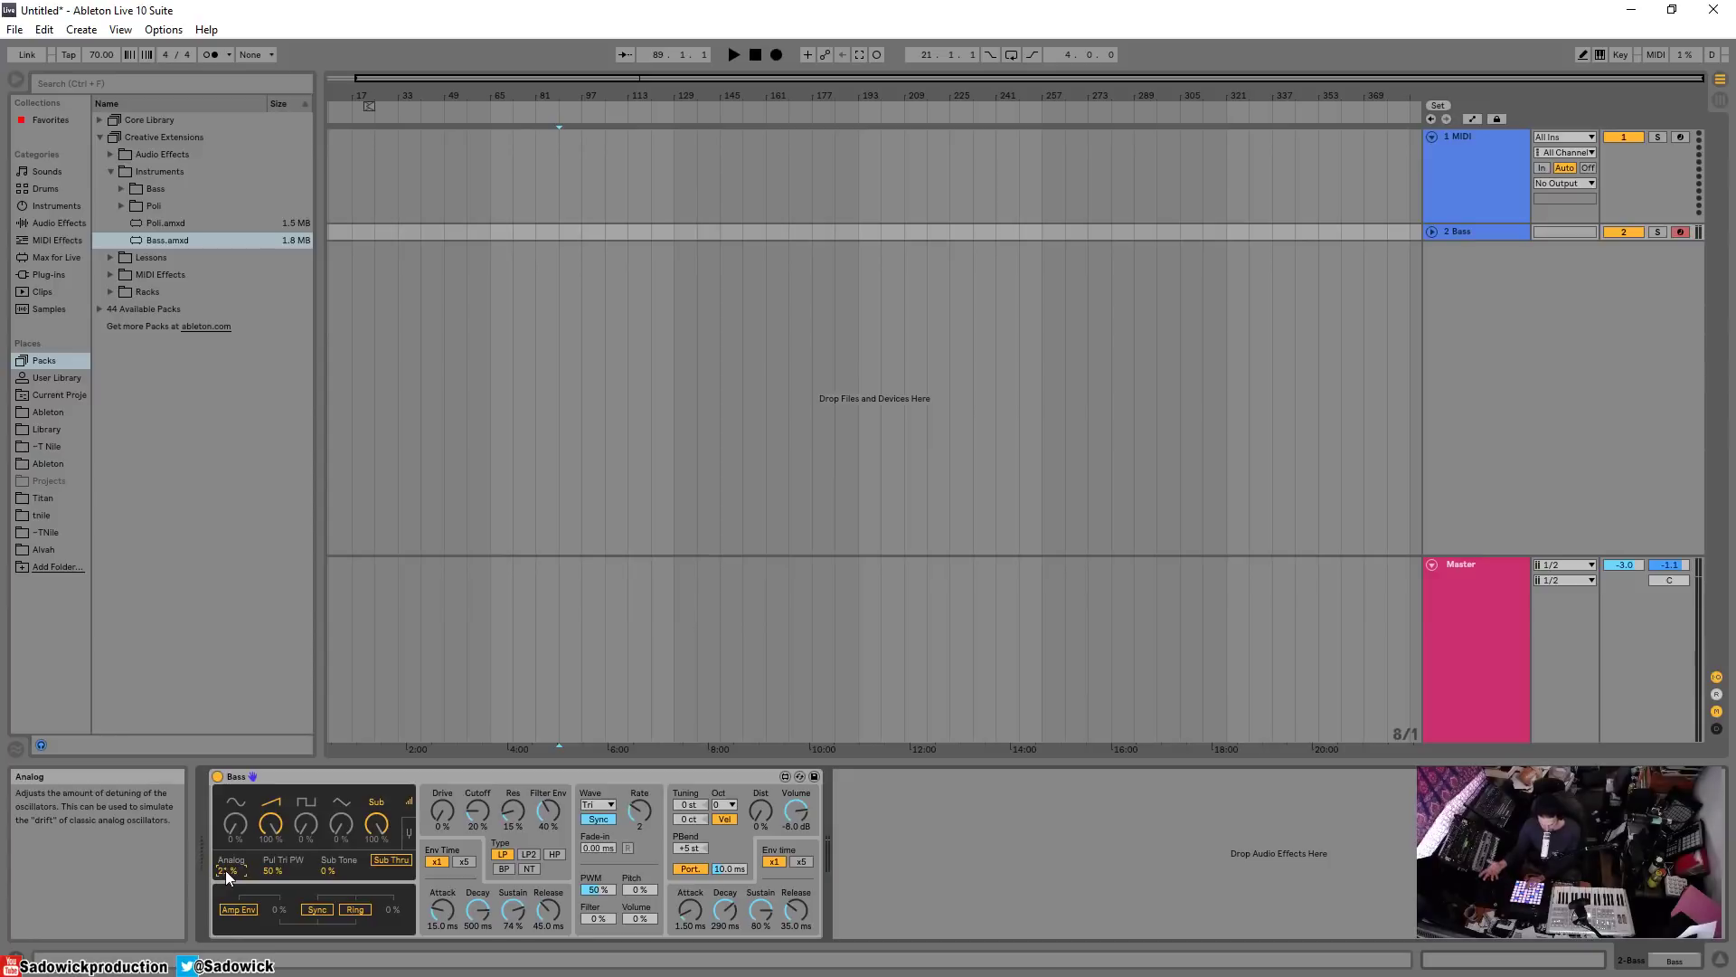
left_click_drag(226, 870, 237, 883)
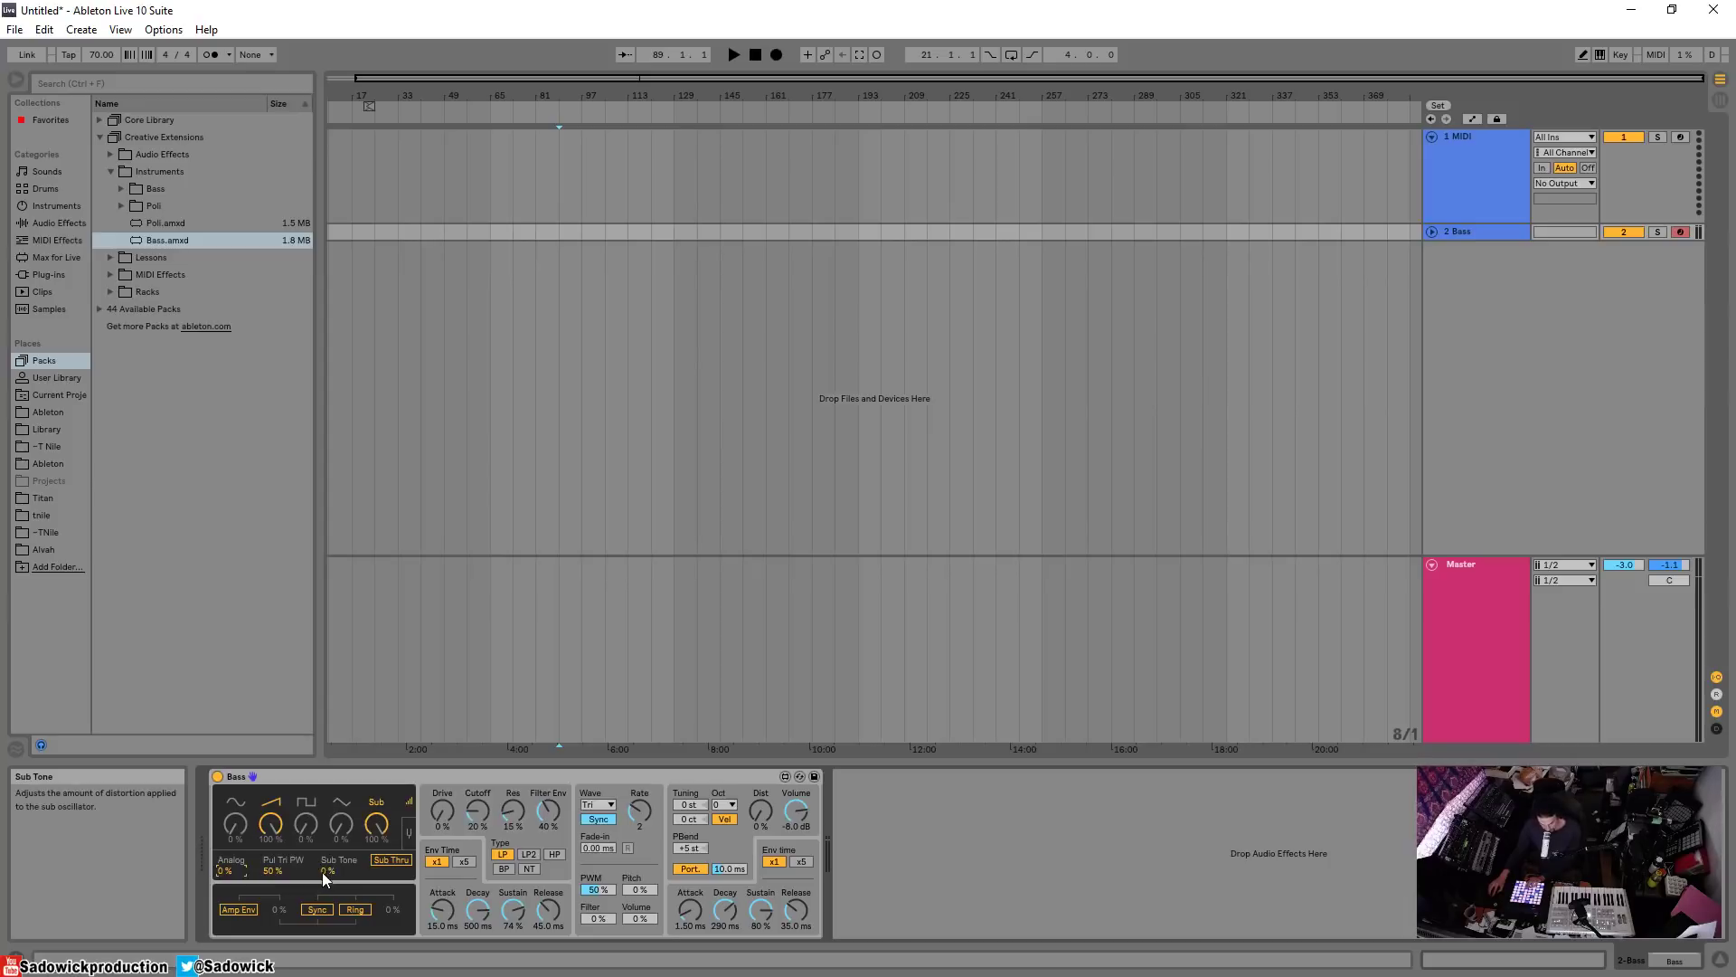
mouse_move(328, 871)
left_mouse_down()
mouse_move(329, 823)
mouse_move(328, 841)
left_mouse_up()
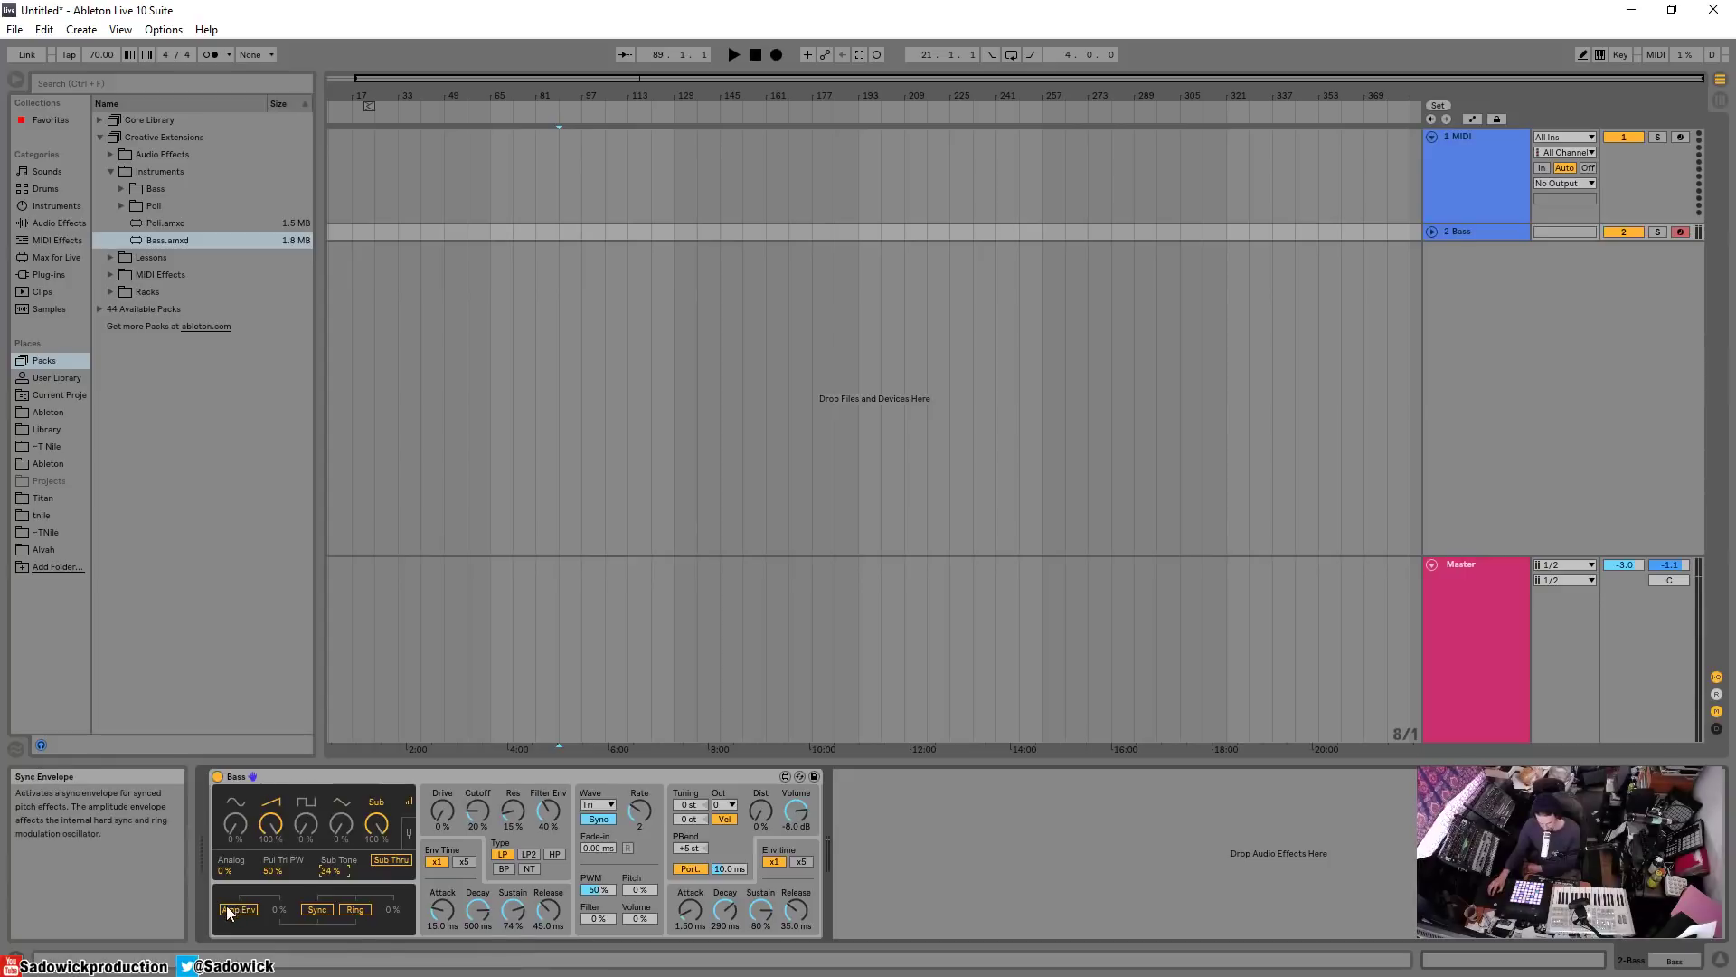
Step: Try ring modulation with a higher frequency, then switch it back off
left_click(371, 909)
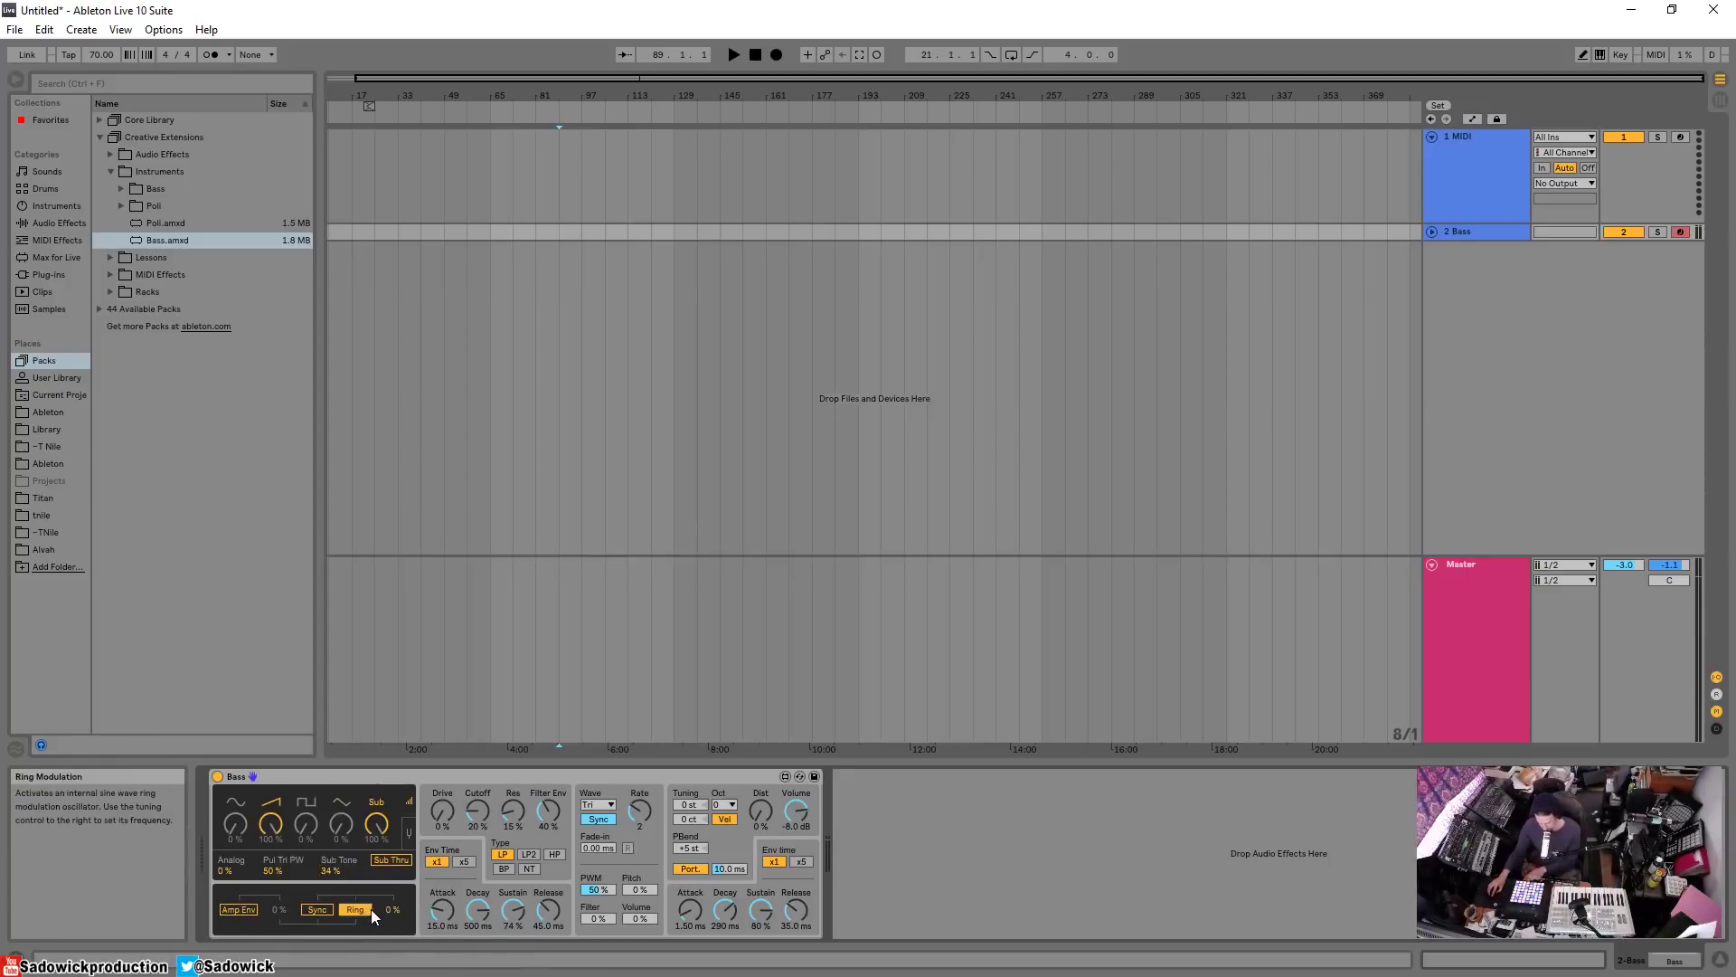
mouse_move(389, 910)
left_mouse_down()
mouse_move(389, 893)
mouse_move(391, 940)
left_mouse_up()
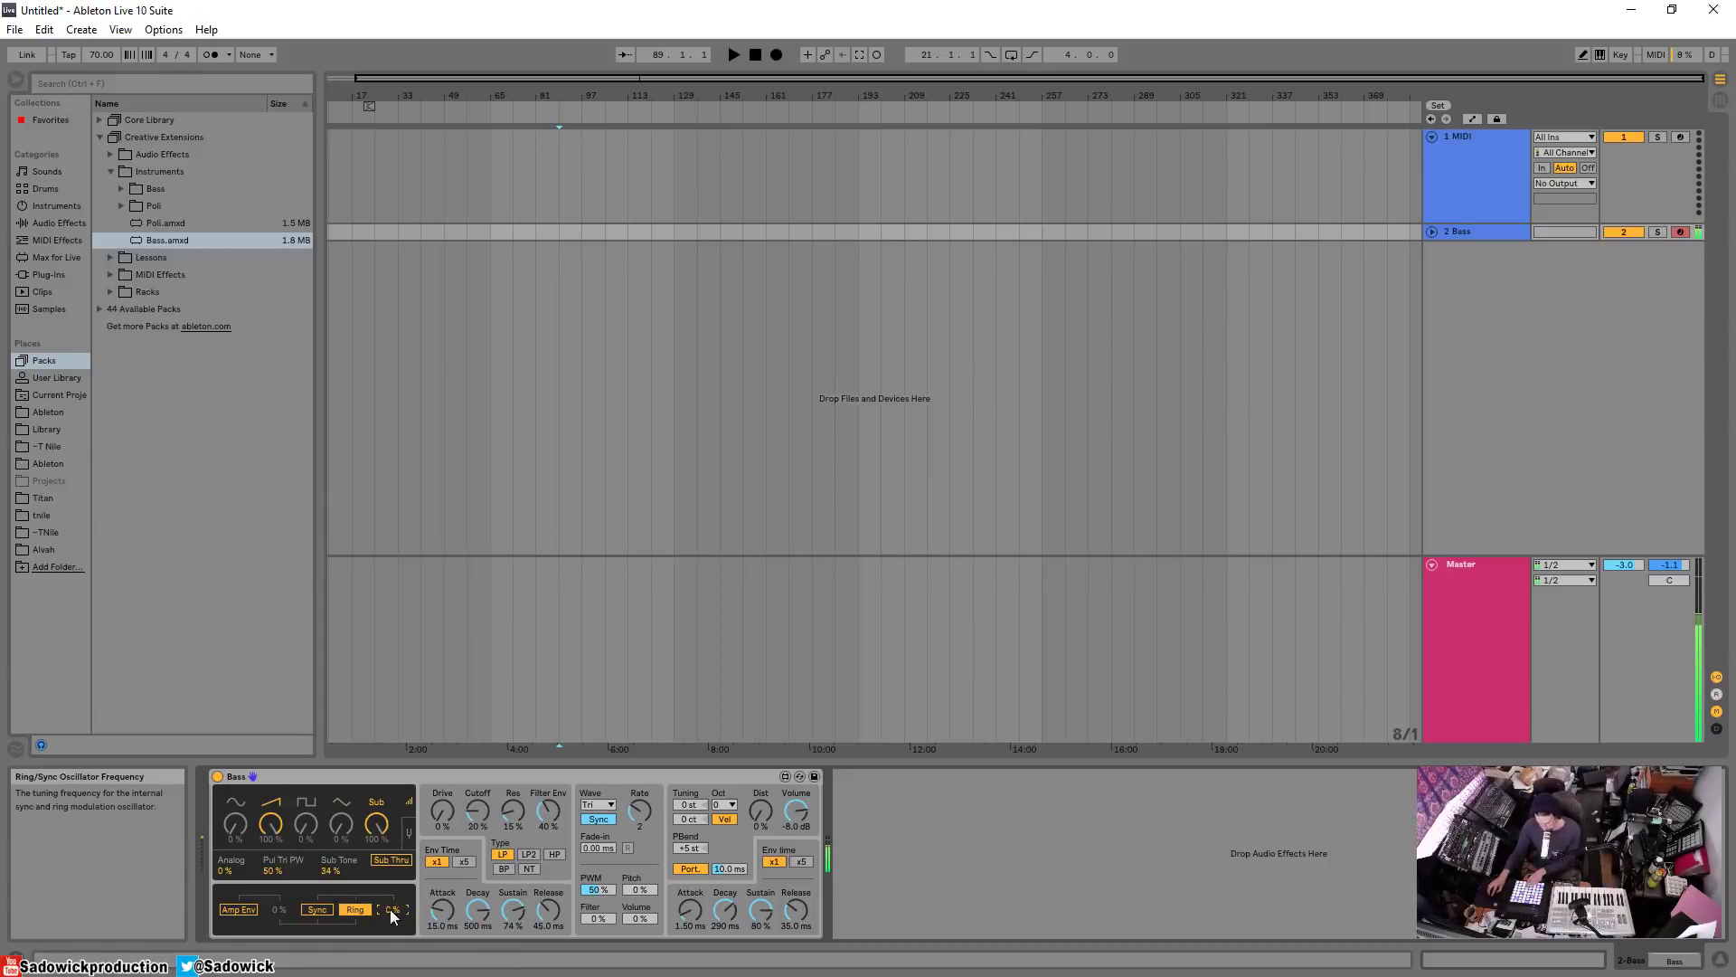
left_click(355, 909)
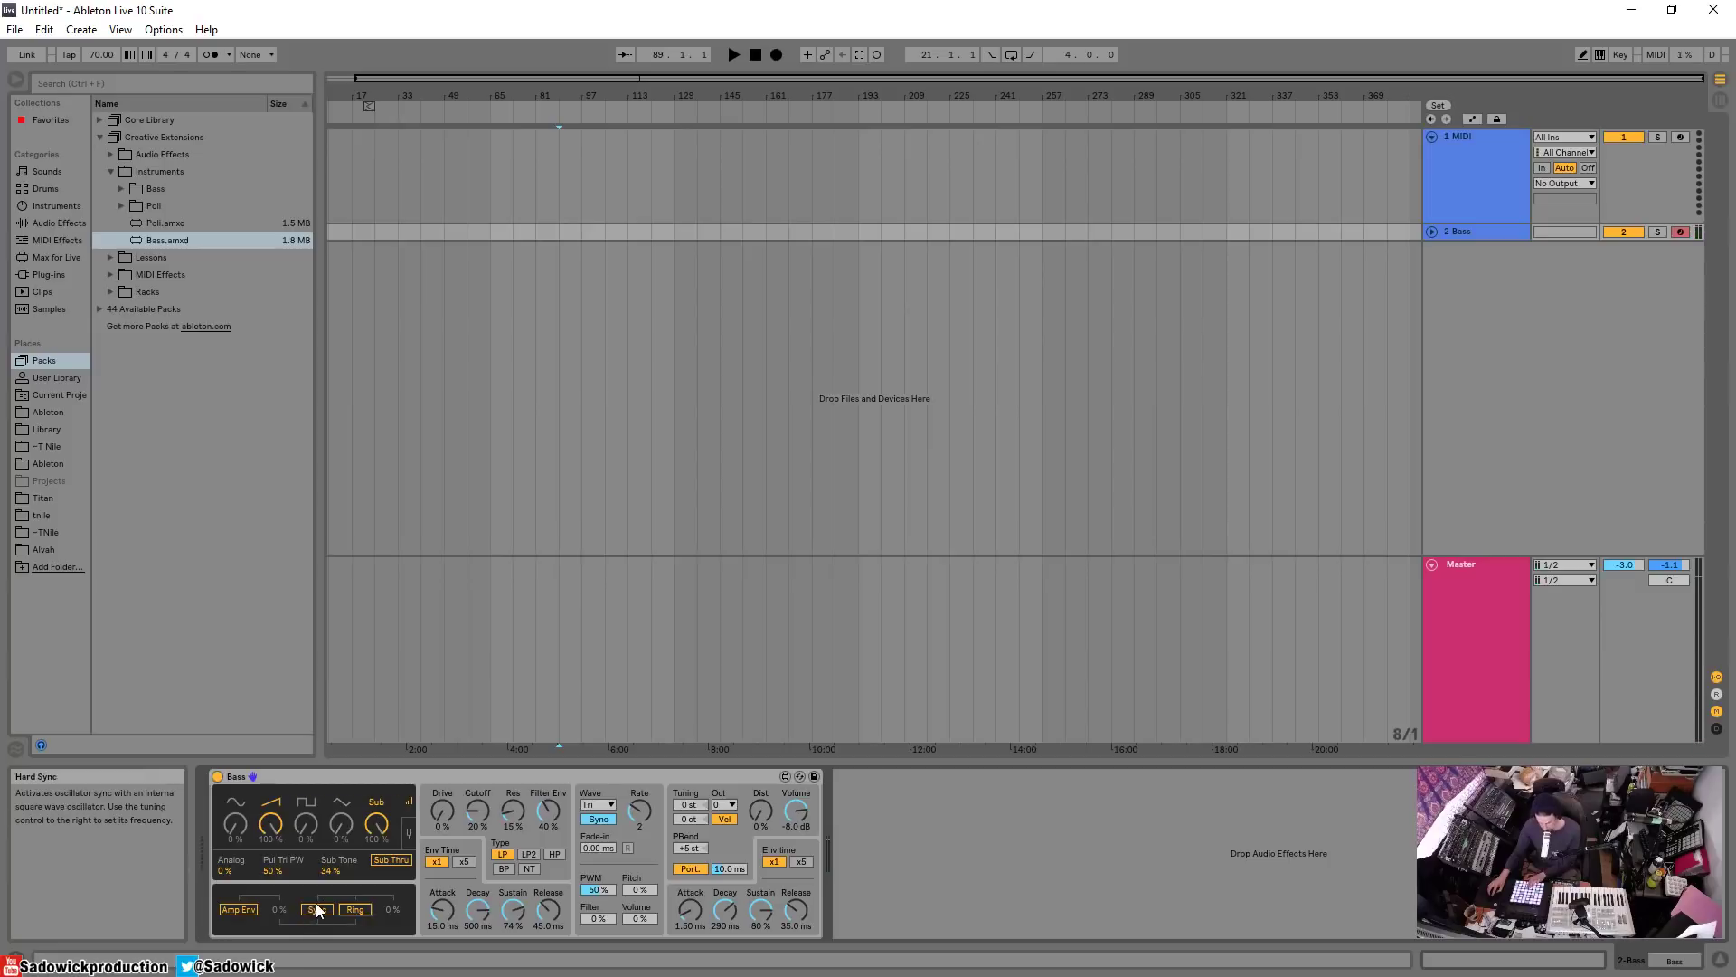
Step: Enable the sync envelope and raise its amount to about 76%
left_click(239, 908)
left_click_drag(278, 908, 279, 841)
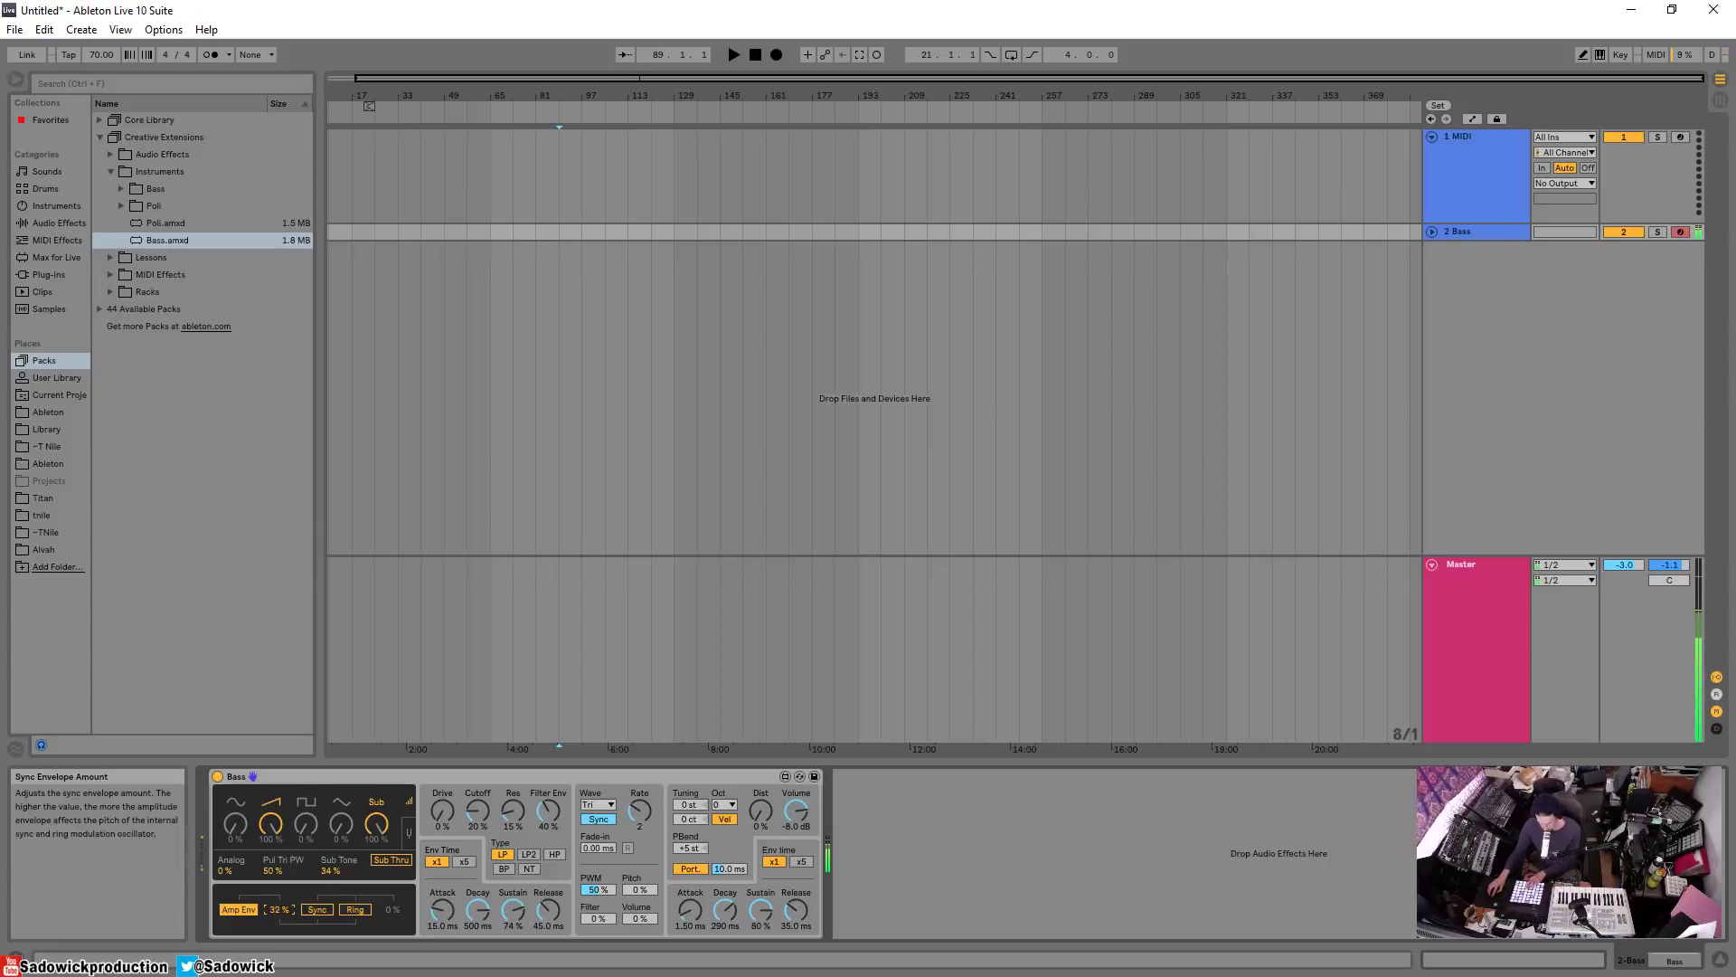
left_click_drag(278, 909, 279, 868)
left_click(239, 908)
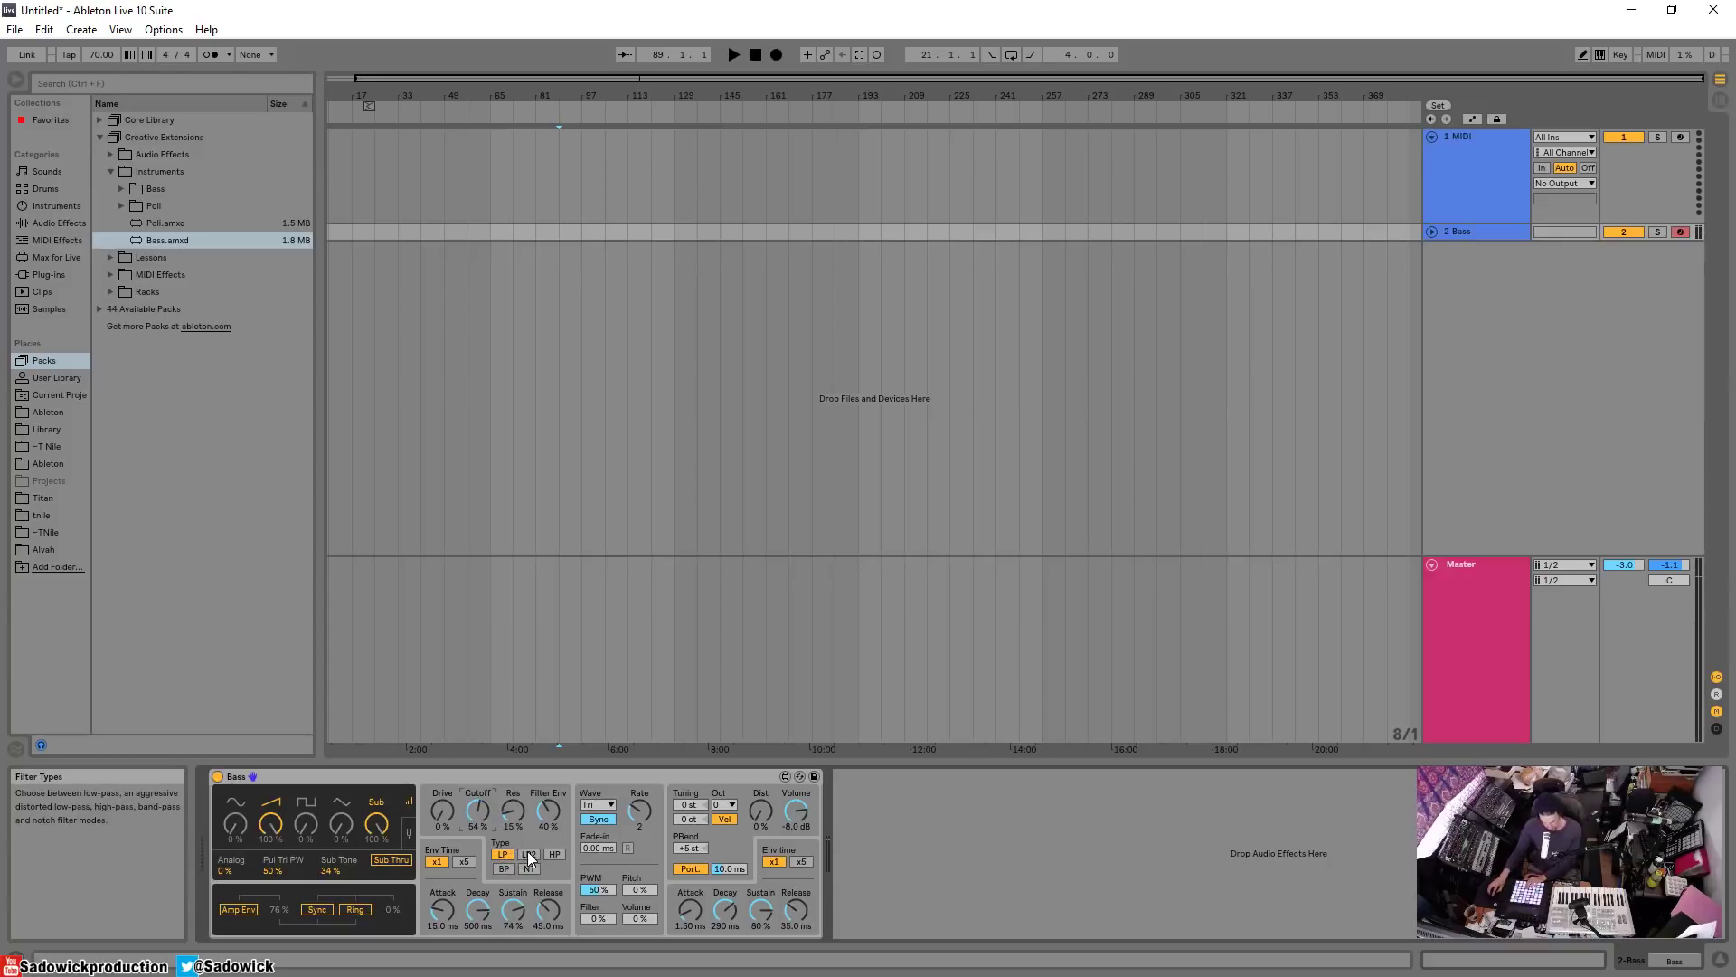
Step: Raise resonance to 50% with a lower cutoff, add drive, and set filter envelope amount to 0%
left_click_drag(522, 821, 477, 836)
mouse_move(442, 811)
left_mouse_down()
mouse_move(443, 771)
mouse_move(442, 807)
mouse_move(443, 792)
left_mouse_up()
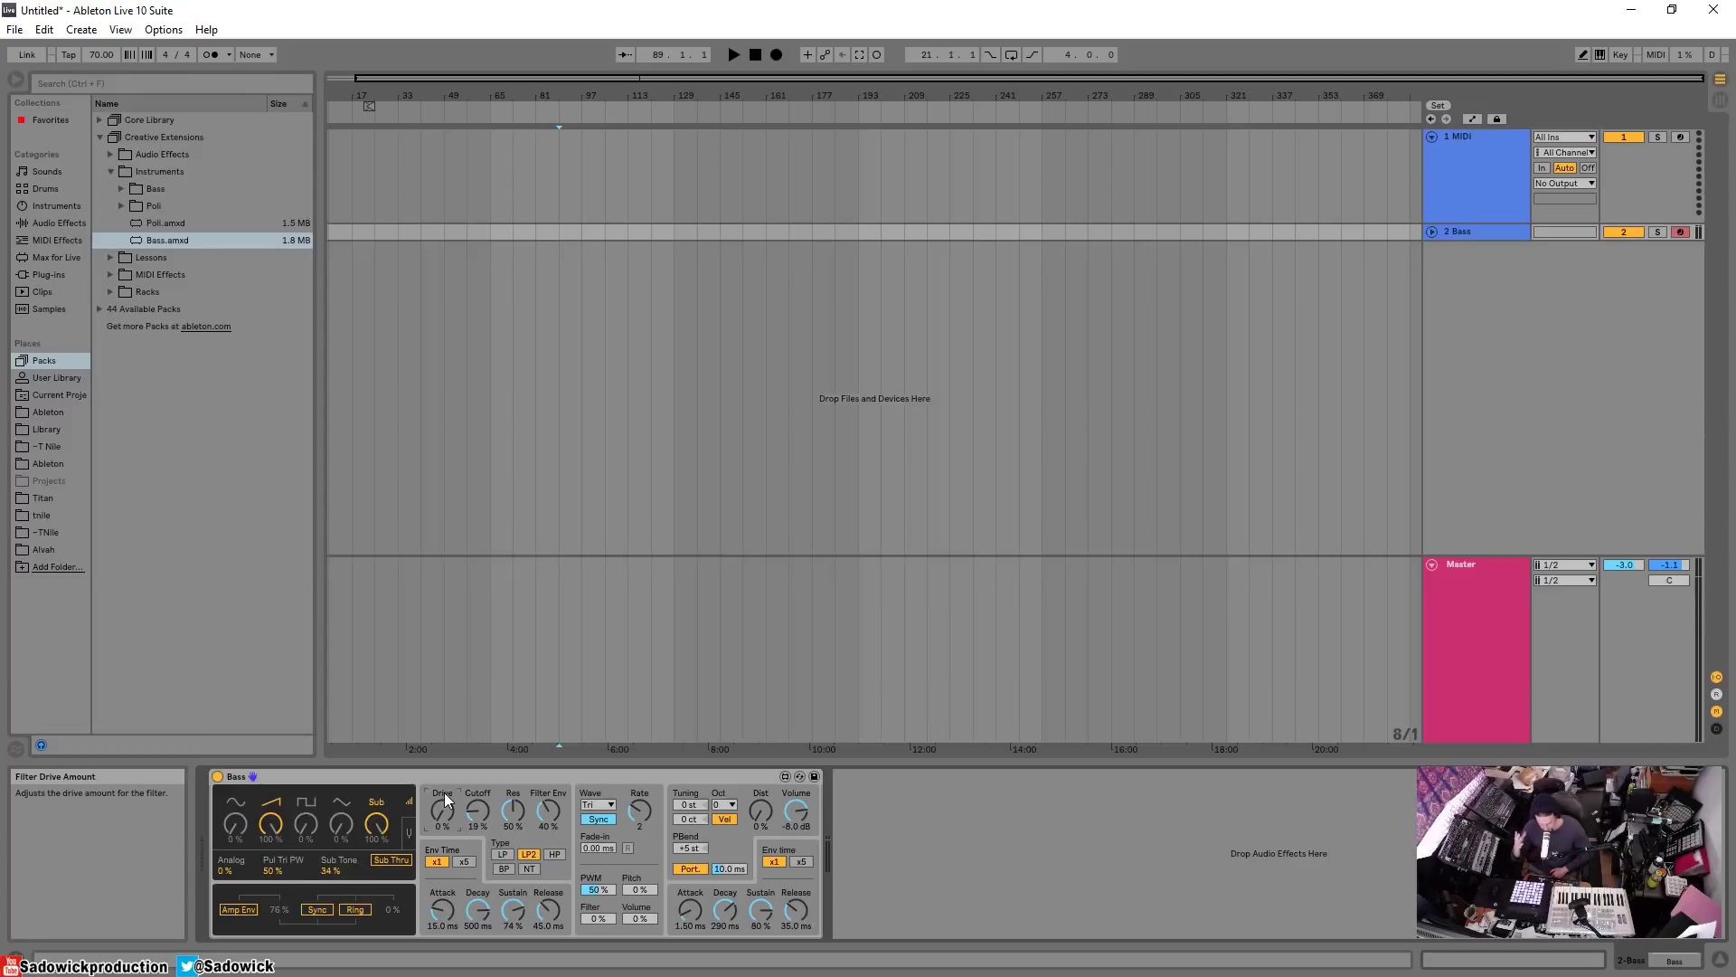
left_click_drag(443, 793, 443, 751)
left_click_drag(548, 810, 548, 850)
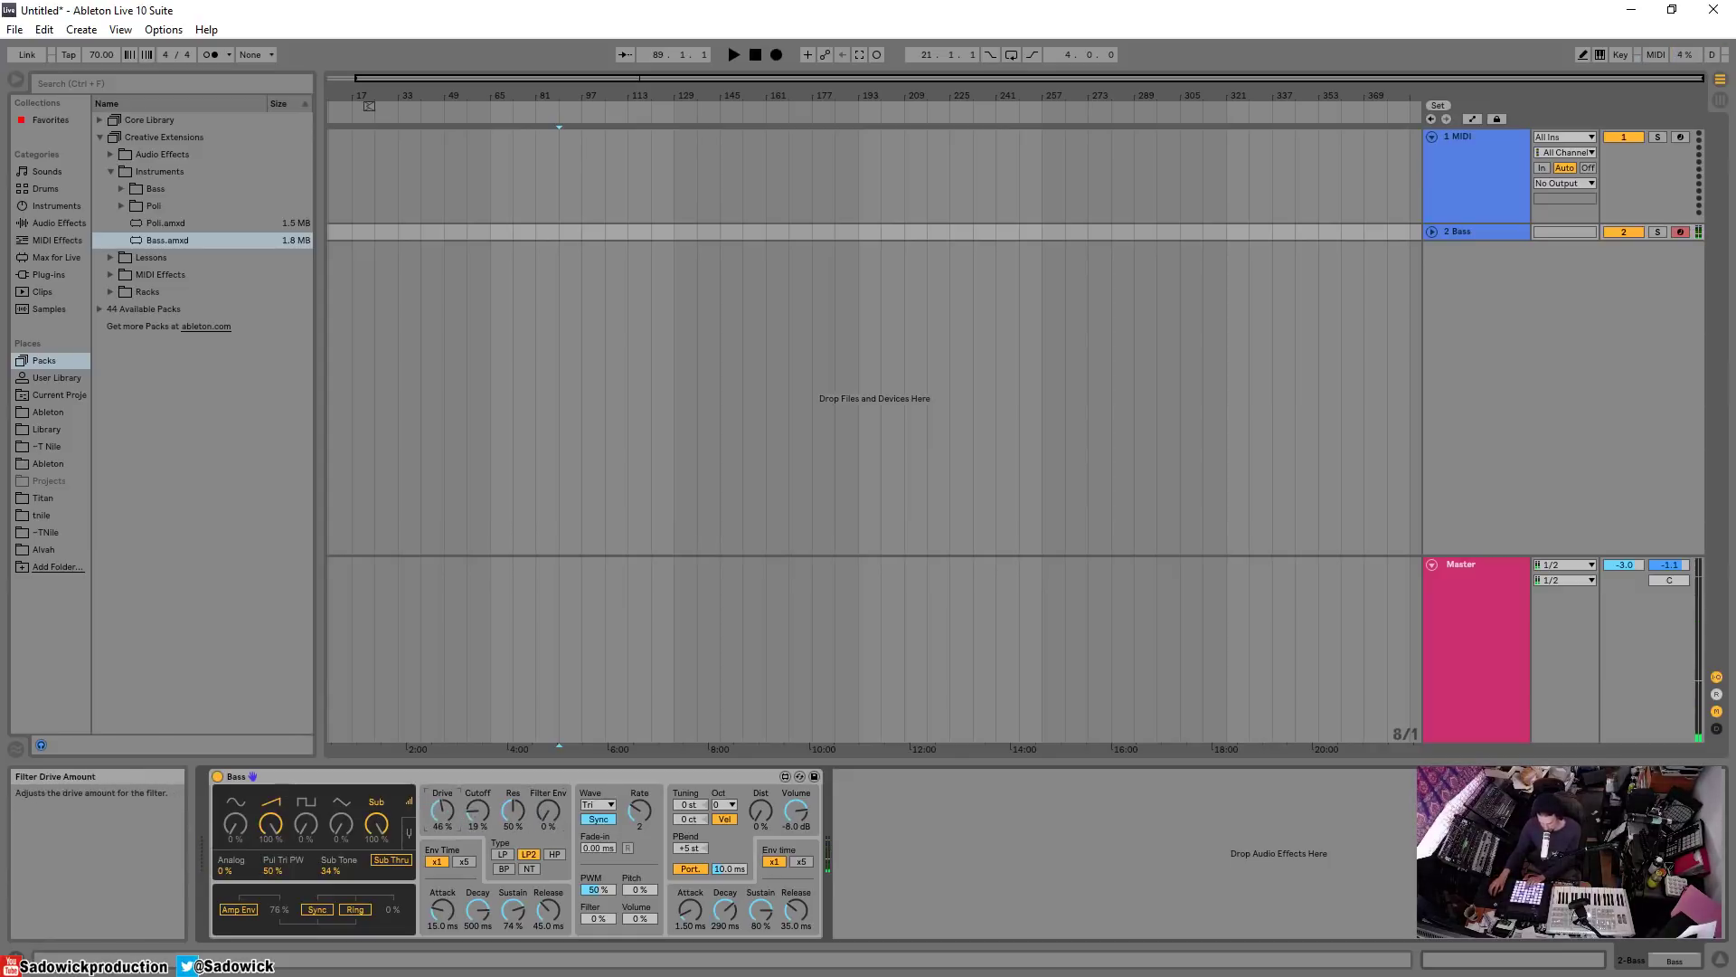
left_click_drag(442, 811, 477, 804)
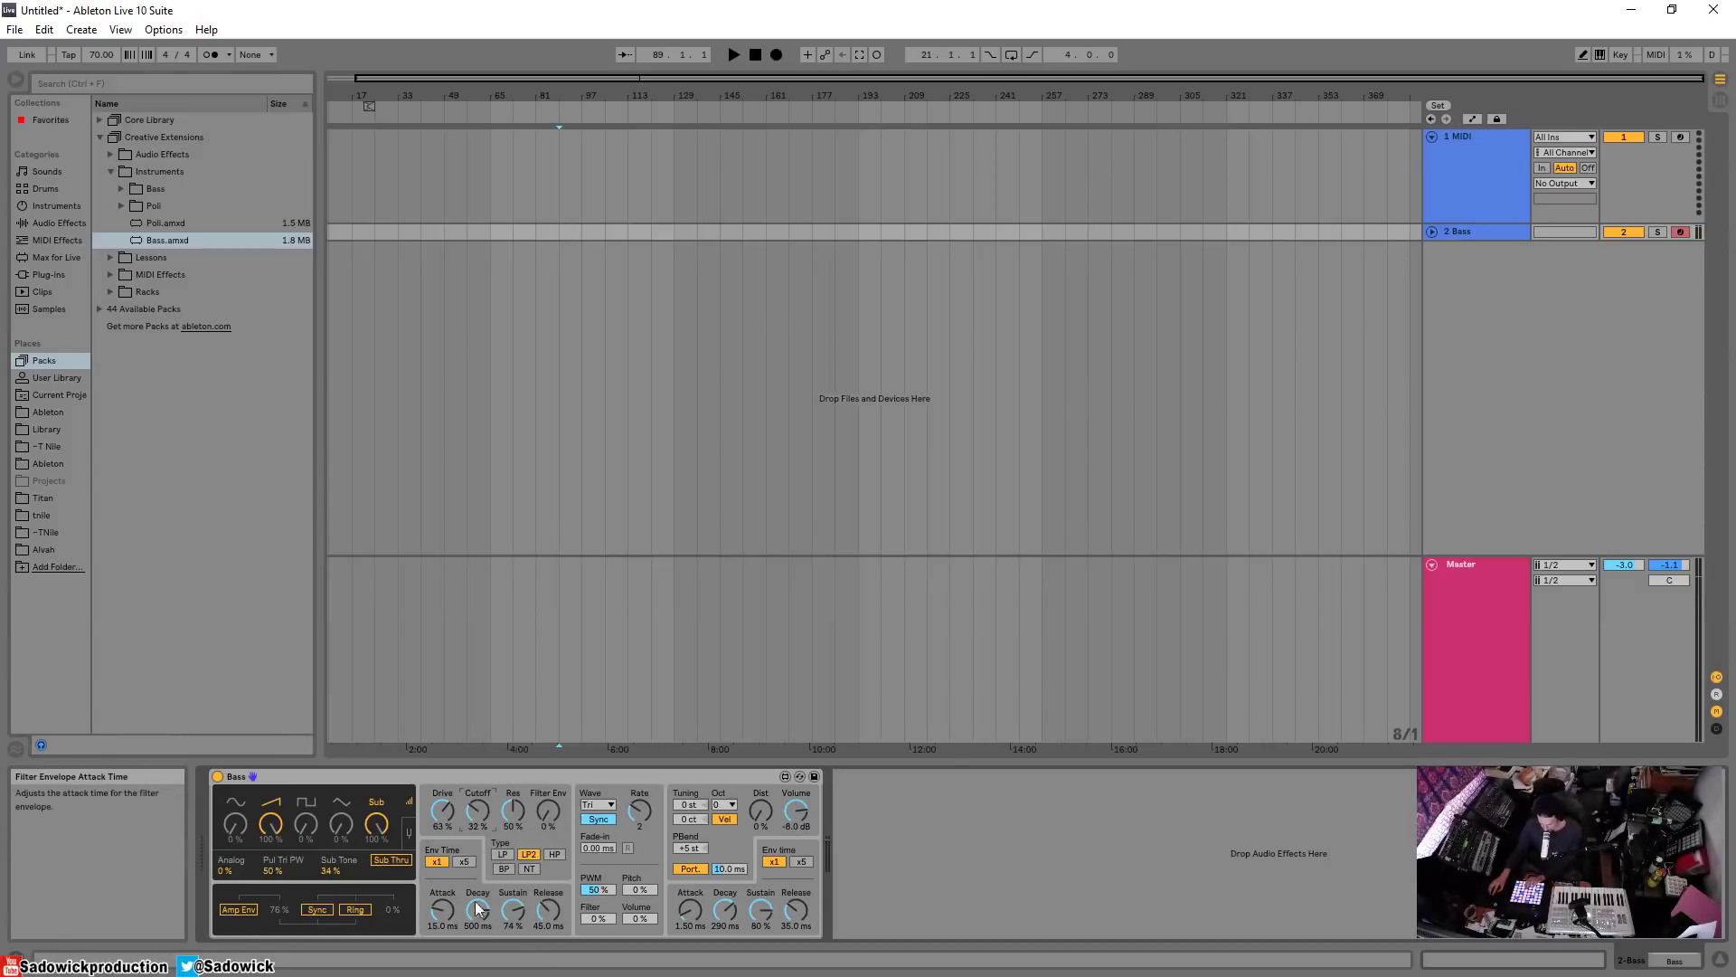
Step: Set filter envelope sustain to 0% and the envelope amount to about 21%
left_click_drag(548, 809, 548, 781)
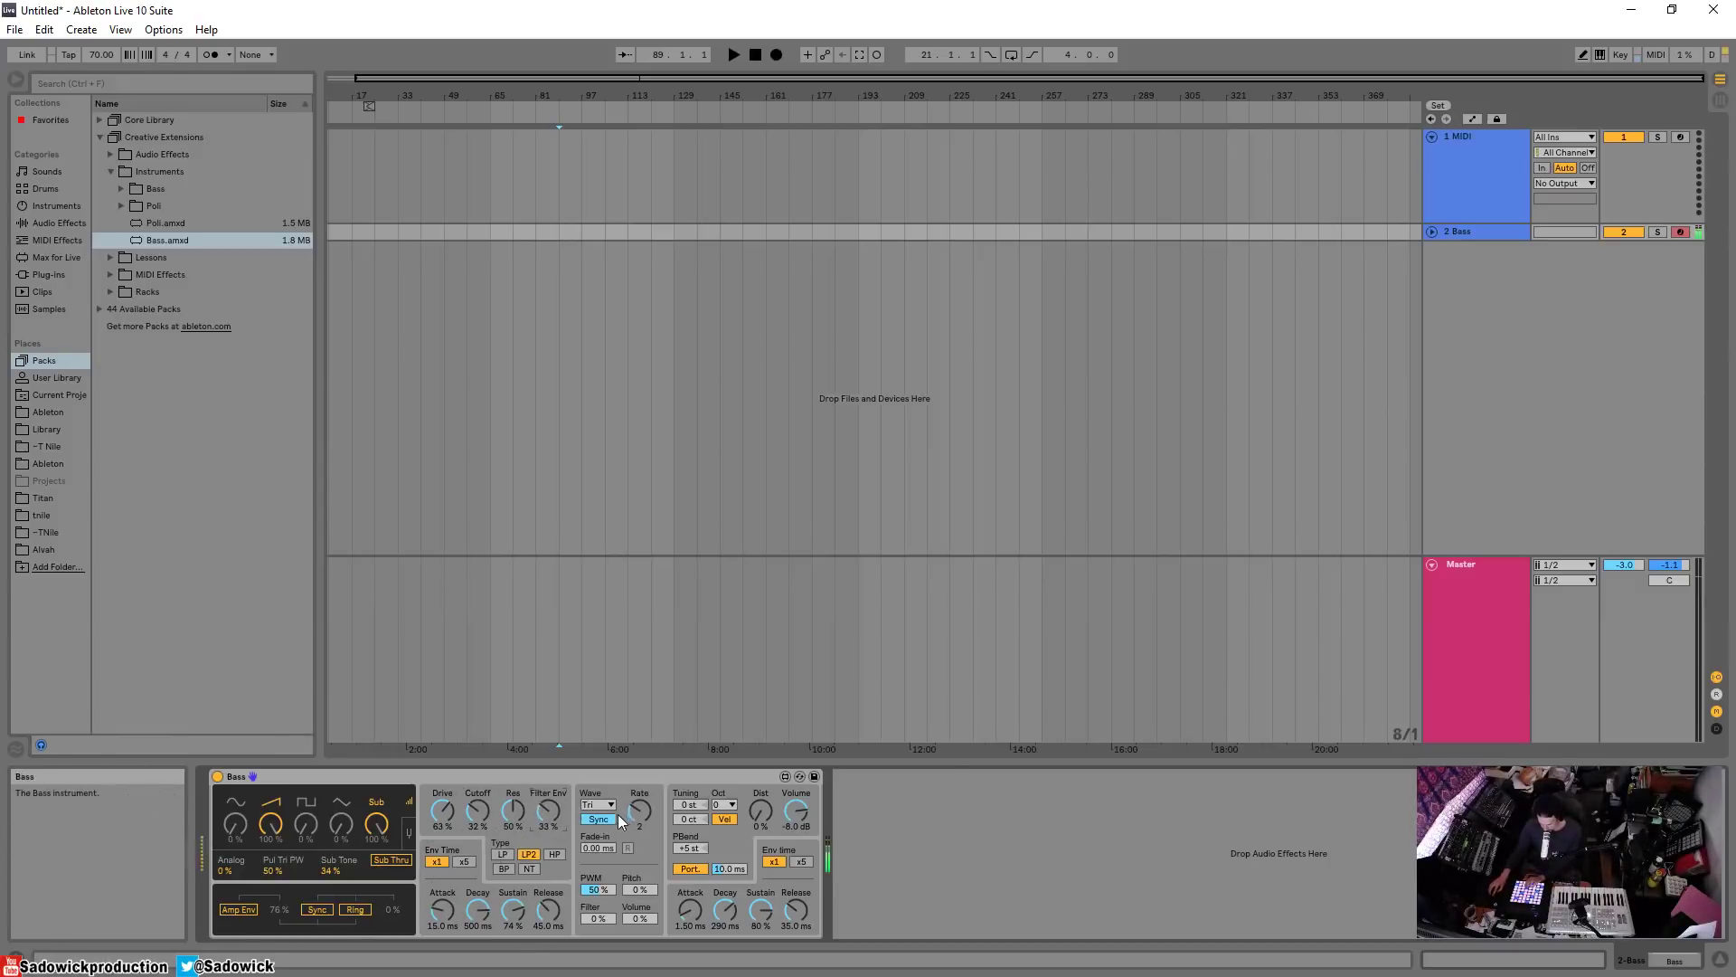
left_click_drag(513, 910, 478, 941)
left_click_drag(554, 819, 554, 810)
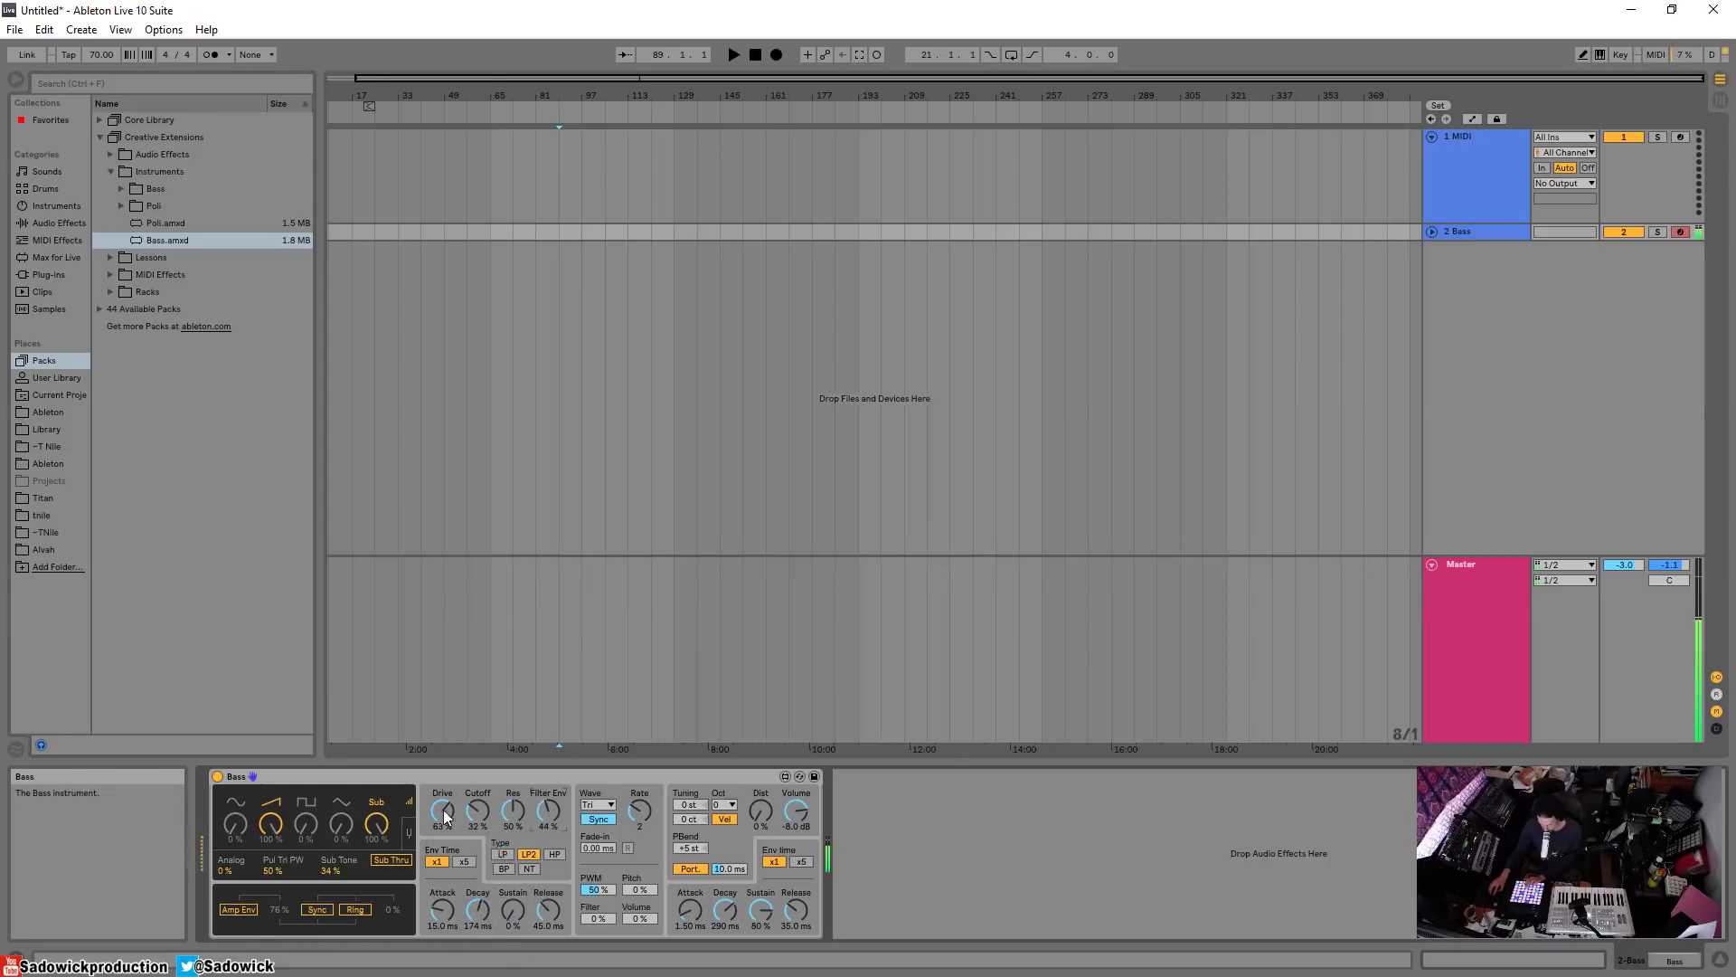
left_click_drag(442, 811, 442, 850)
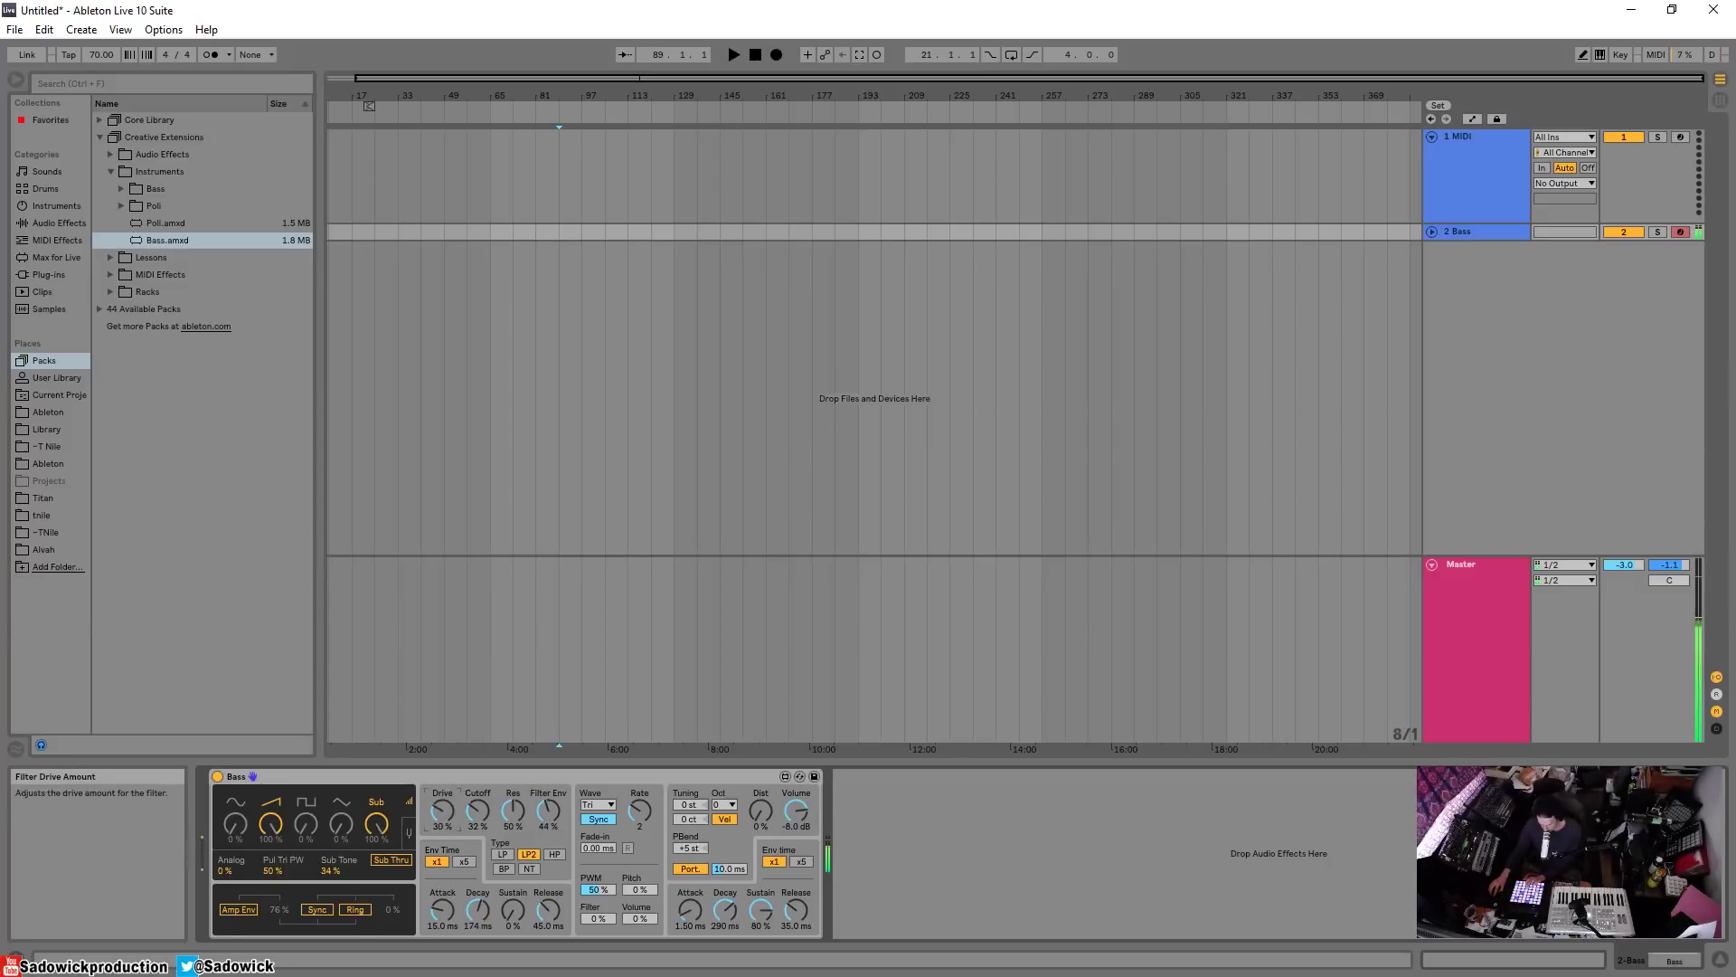
Step: Switch the filter to band-pass, raise resonance to 65%, tune cutoff, and set envelope time x1
left_click(504, 868)
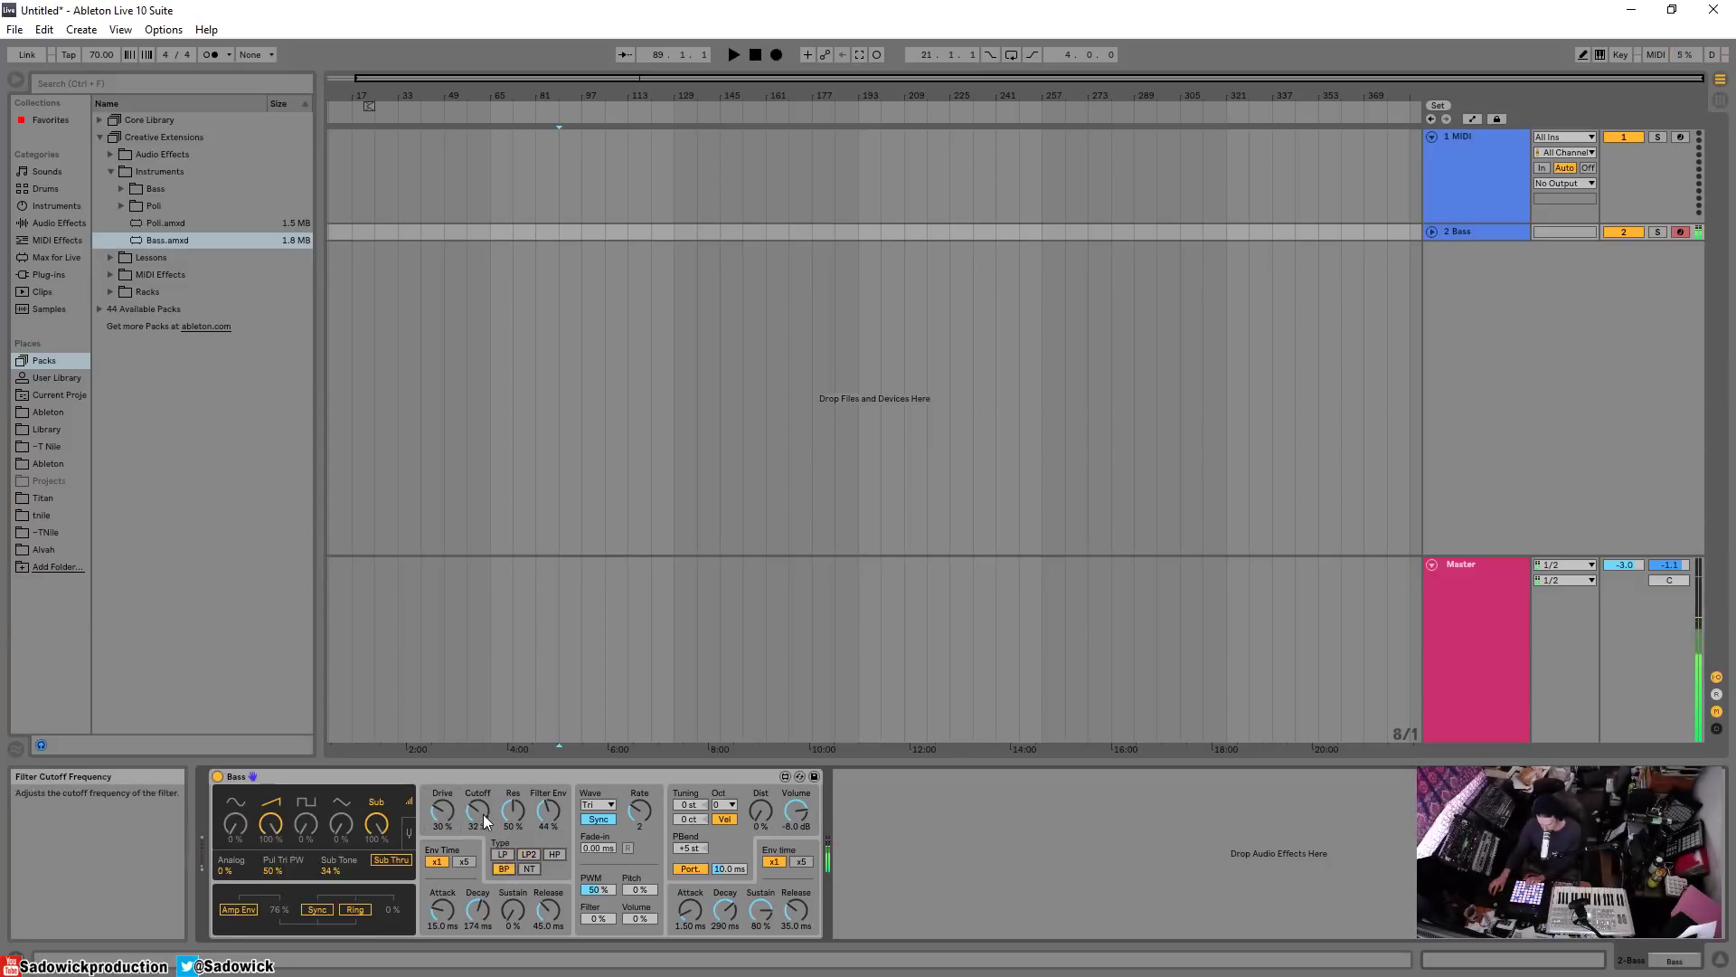
left_click_drag(485, 821, 513, 800)
left_click_drag(477, 811, 562, 829)
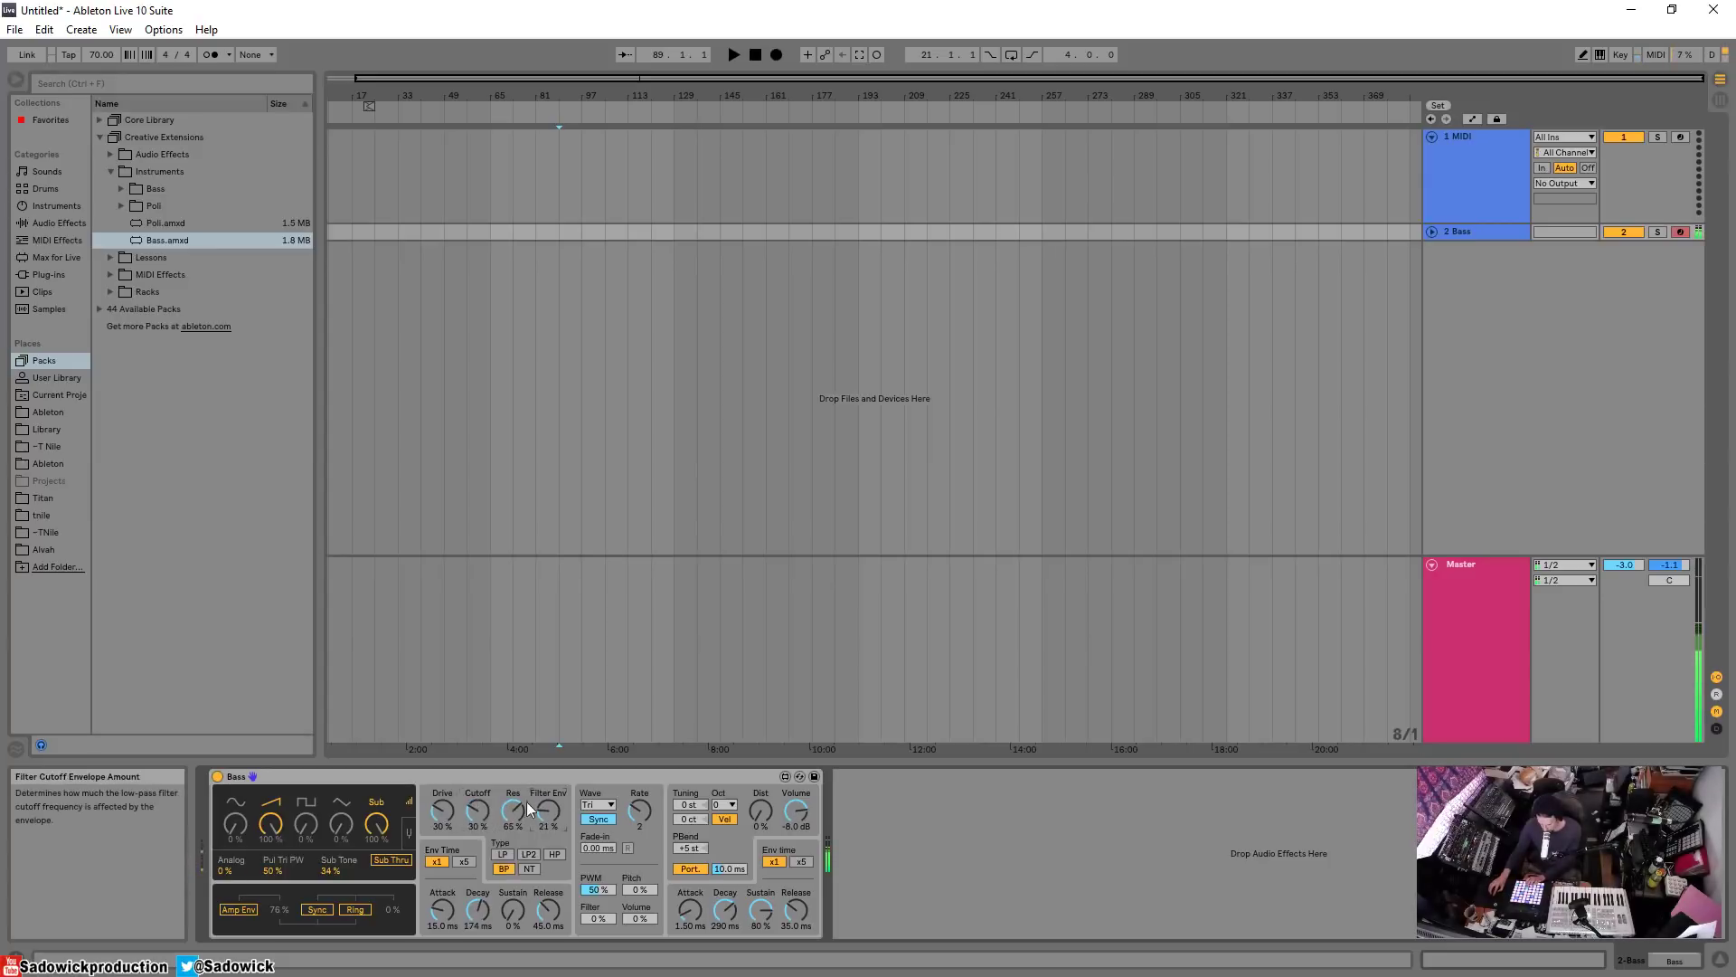
left_click_drag(472, 795, 480, 809)
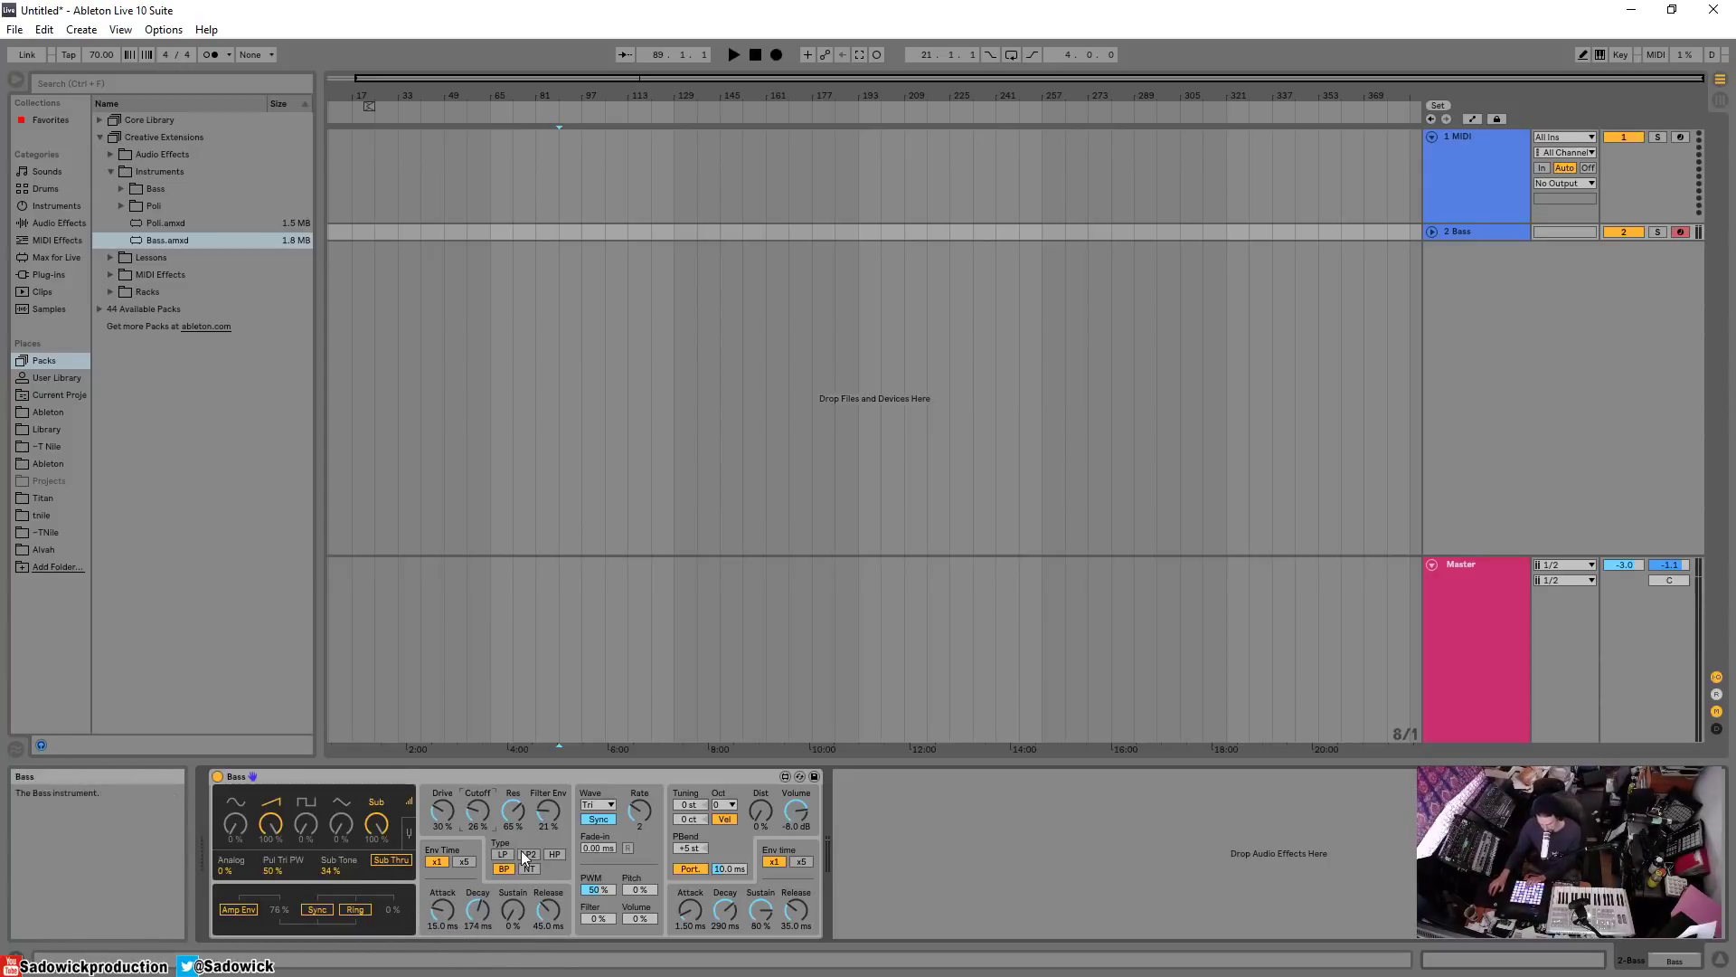
left_click(433, 861)
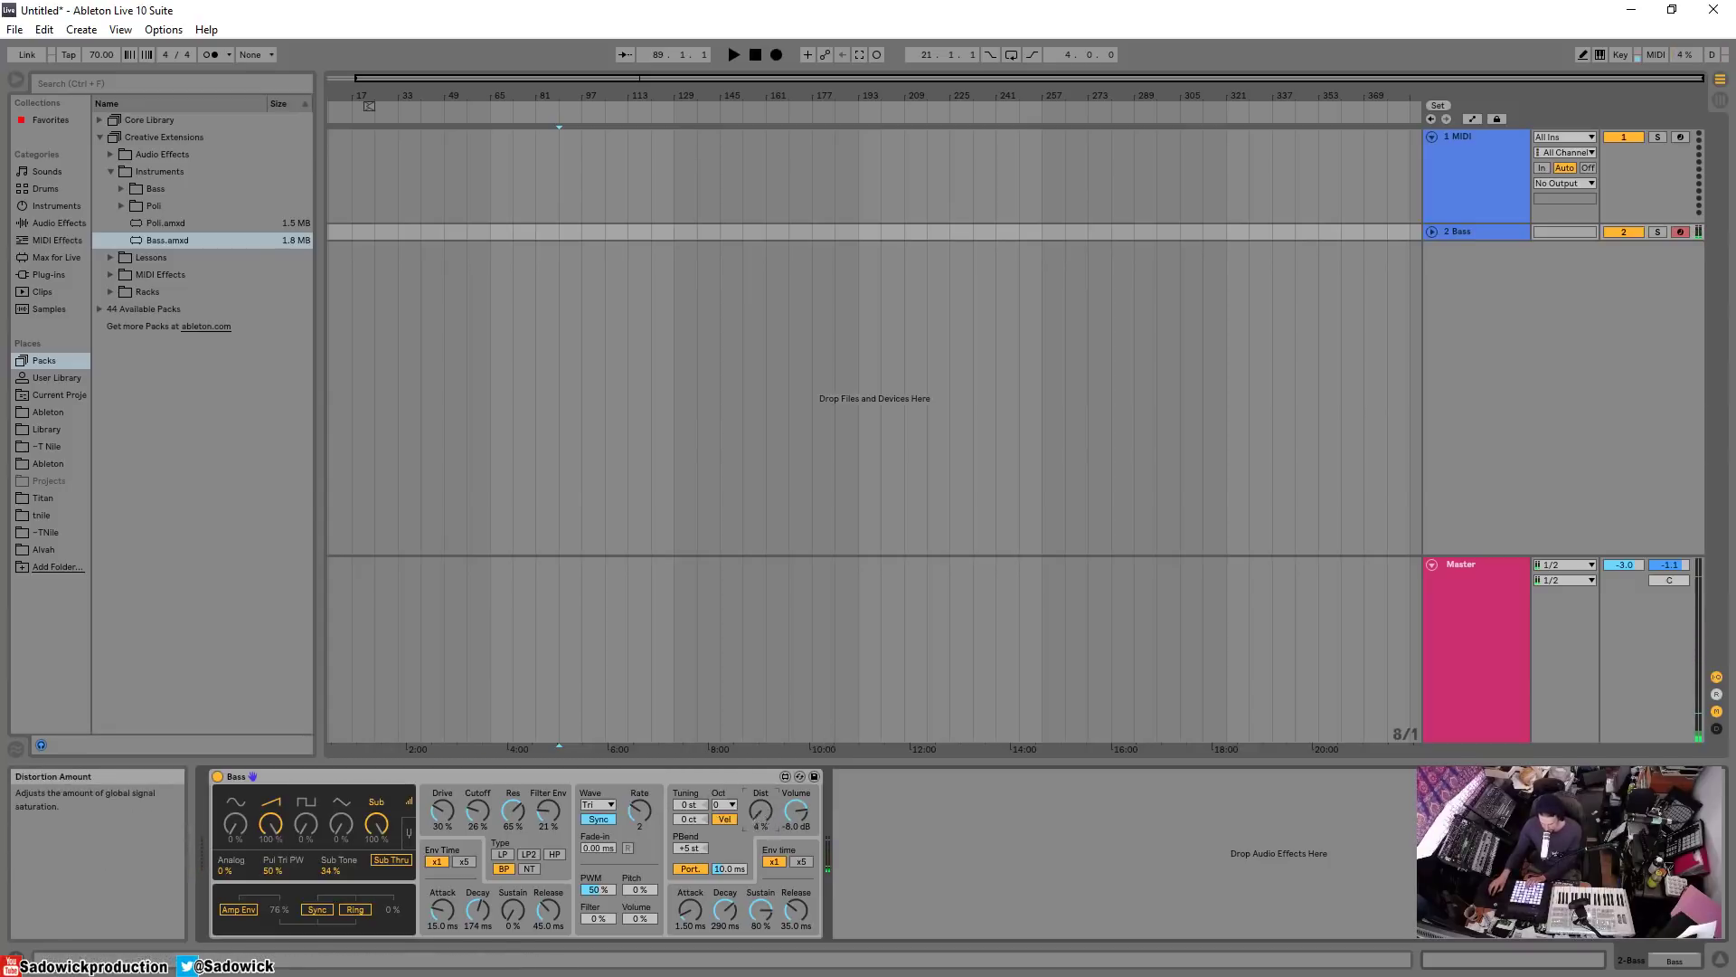
Step: Raise distortion to about 42% and nudge the filter cutoff up slightly
left_click(765, 820)
left_click_drag(764, 816, 764, 786)
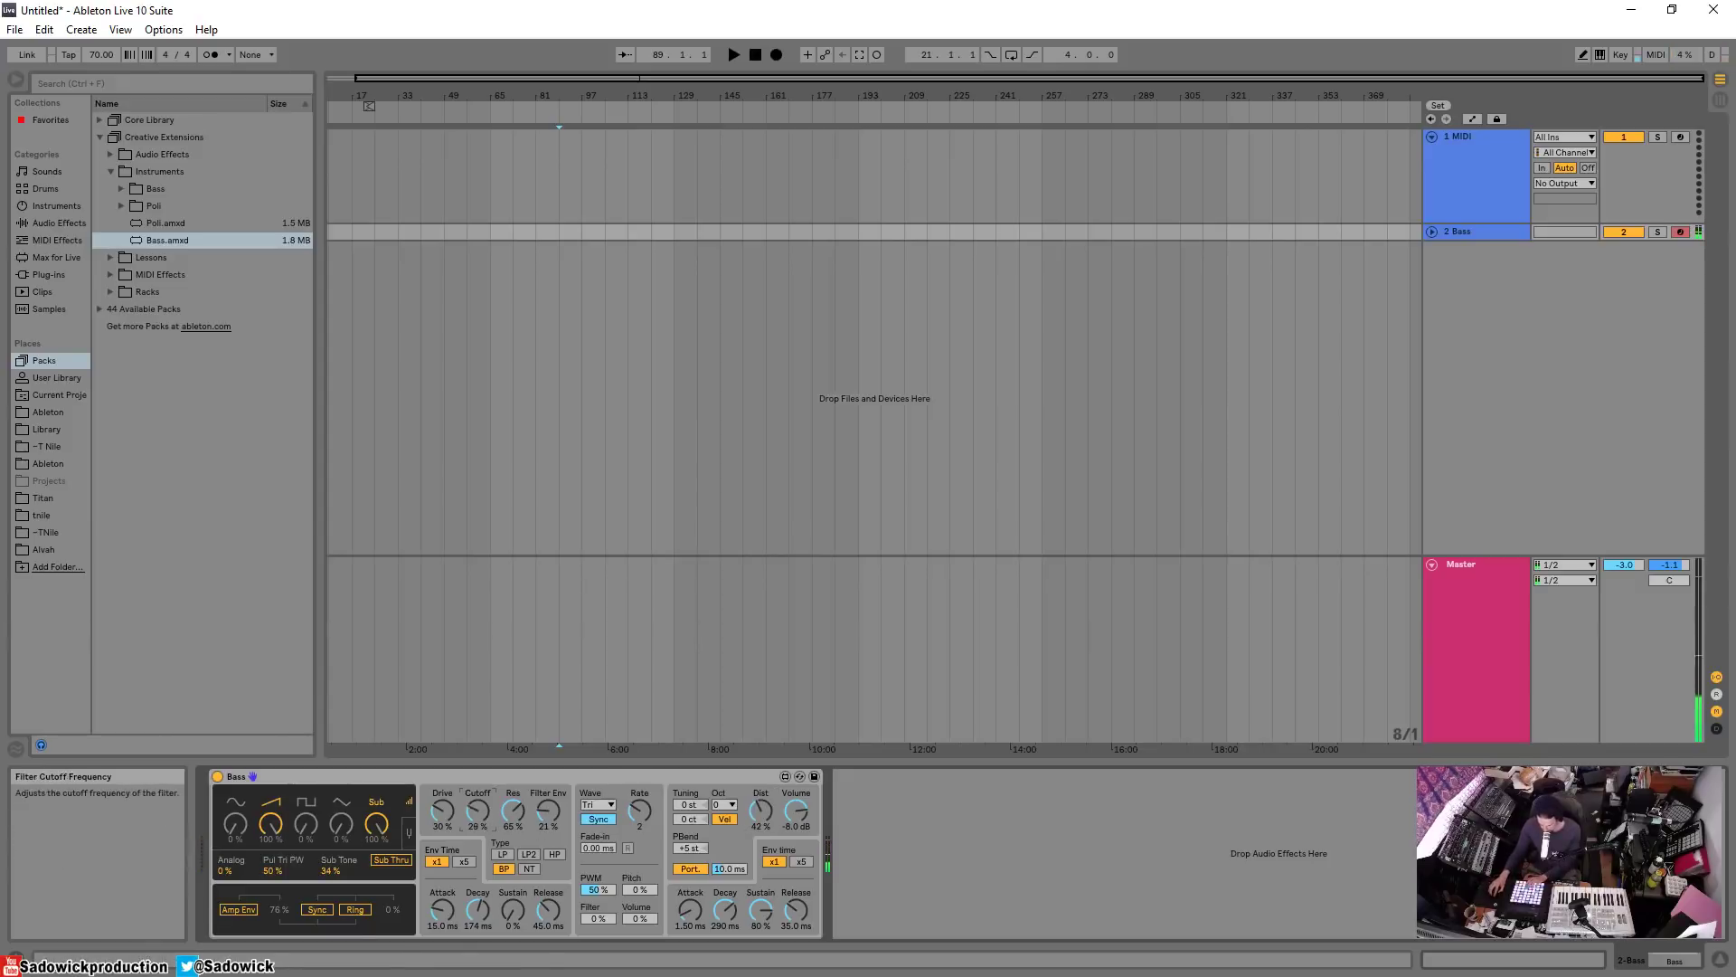
left_click_drag(478, 812, 478, 809)
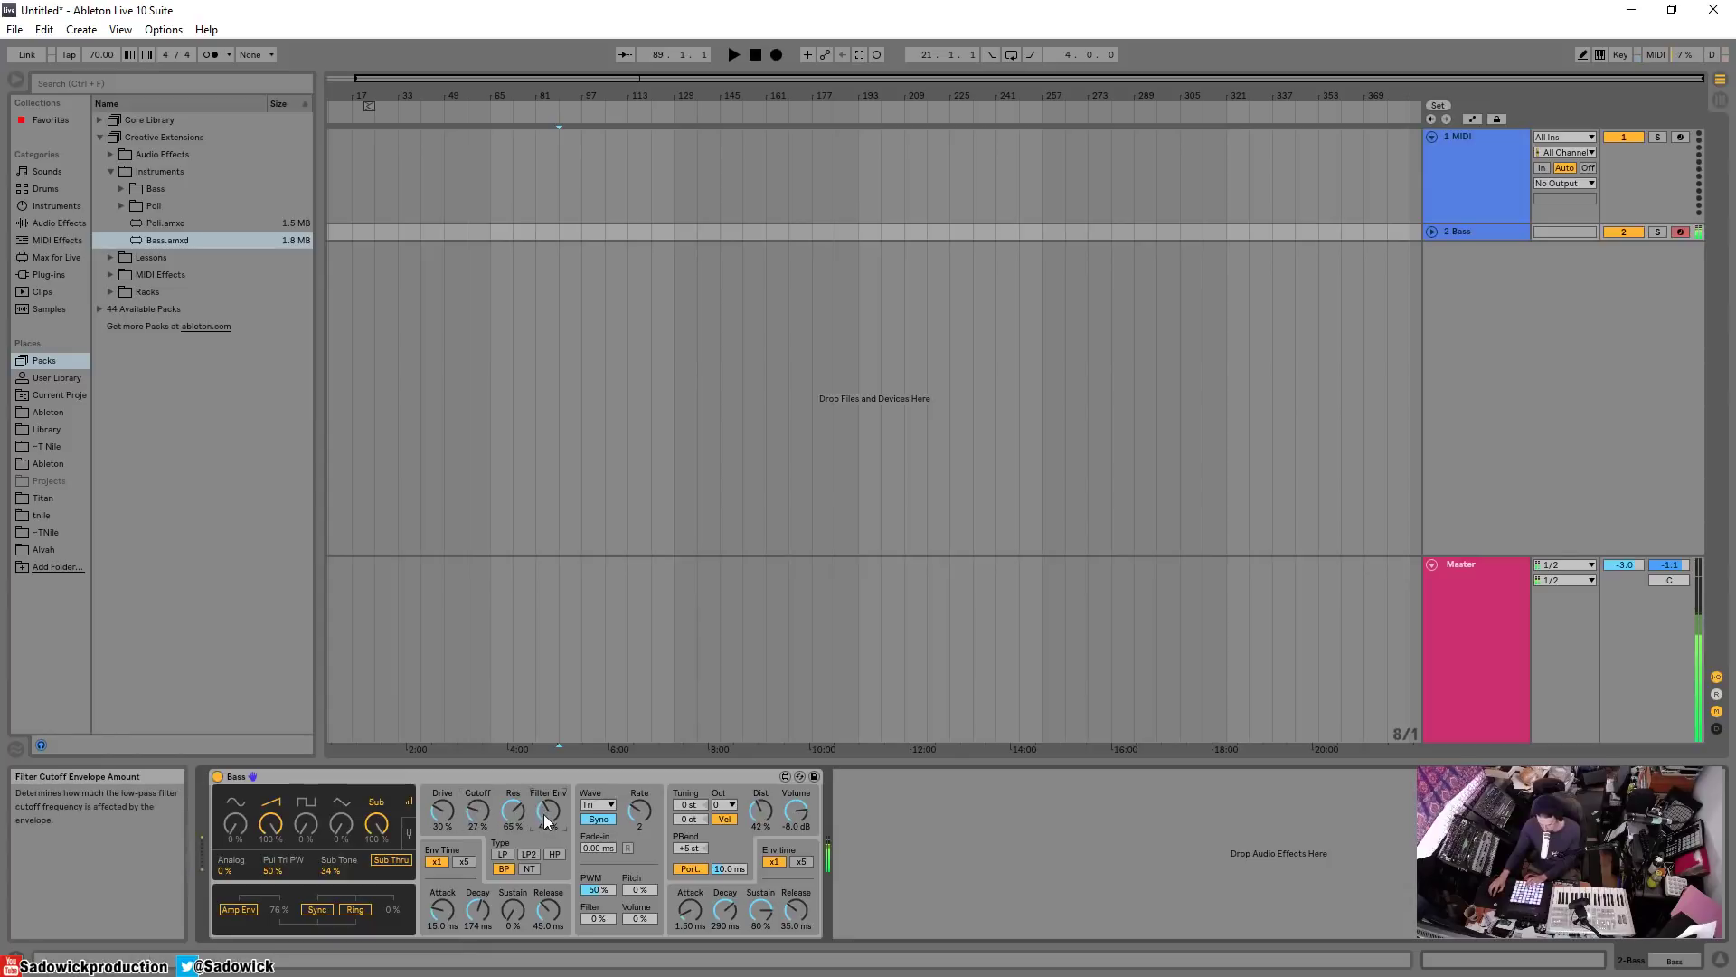
Step: Lower resonance to 41%, compare the LP2 type against band-pass, and adjust drive
mouse_move(513, 811)
left_mouse_down()
mouse_move(512, 844)
mouse_move(486, 790)
left_mouse_up()
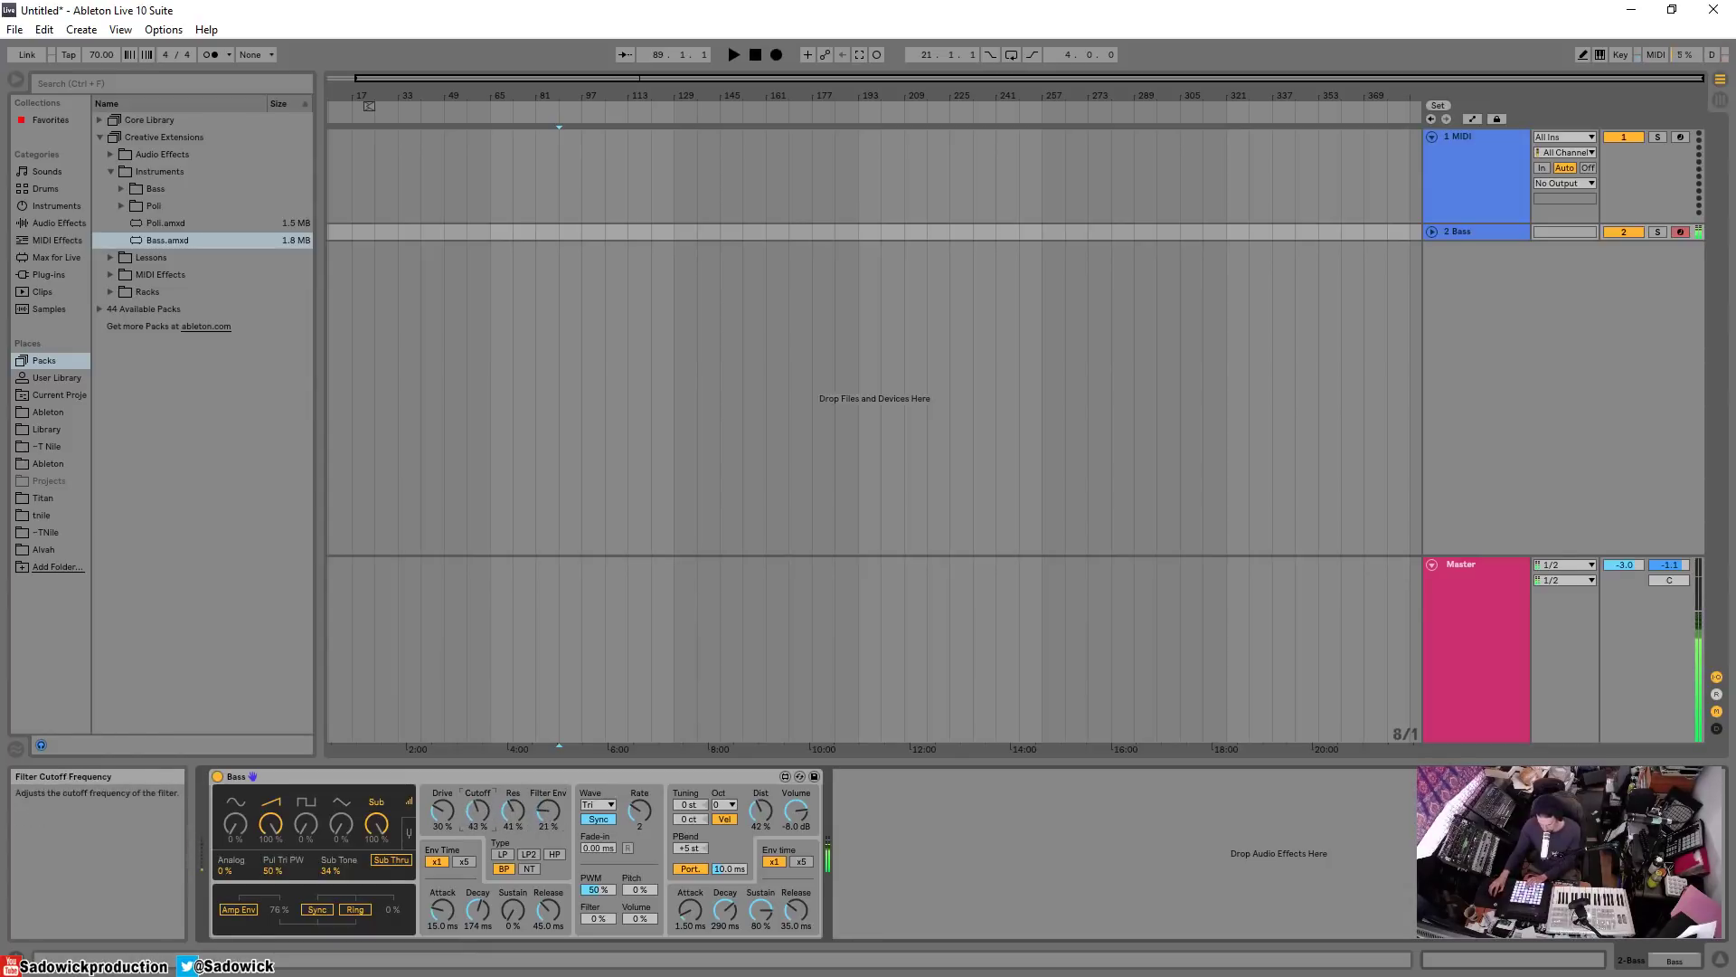
left_click(529, 854)
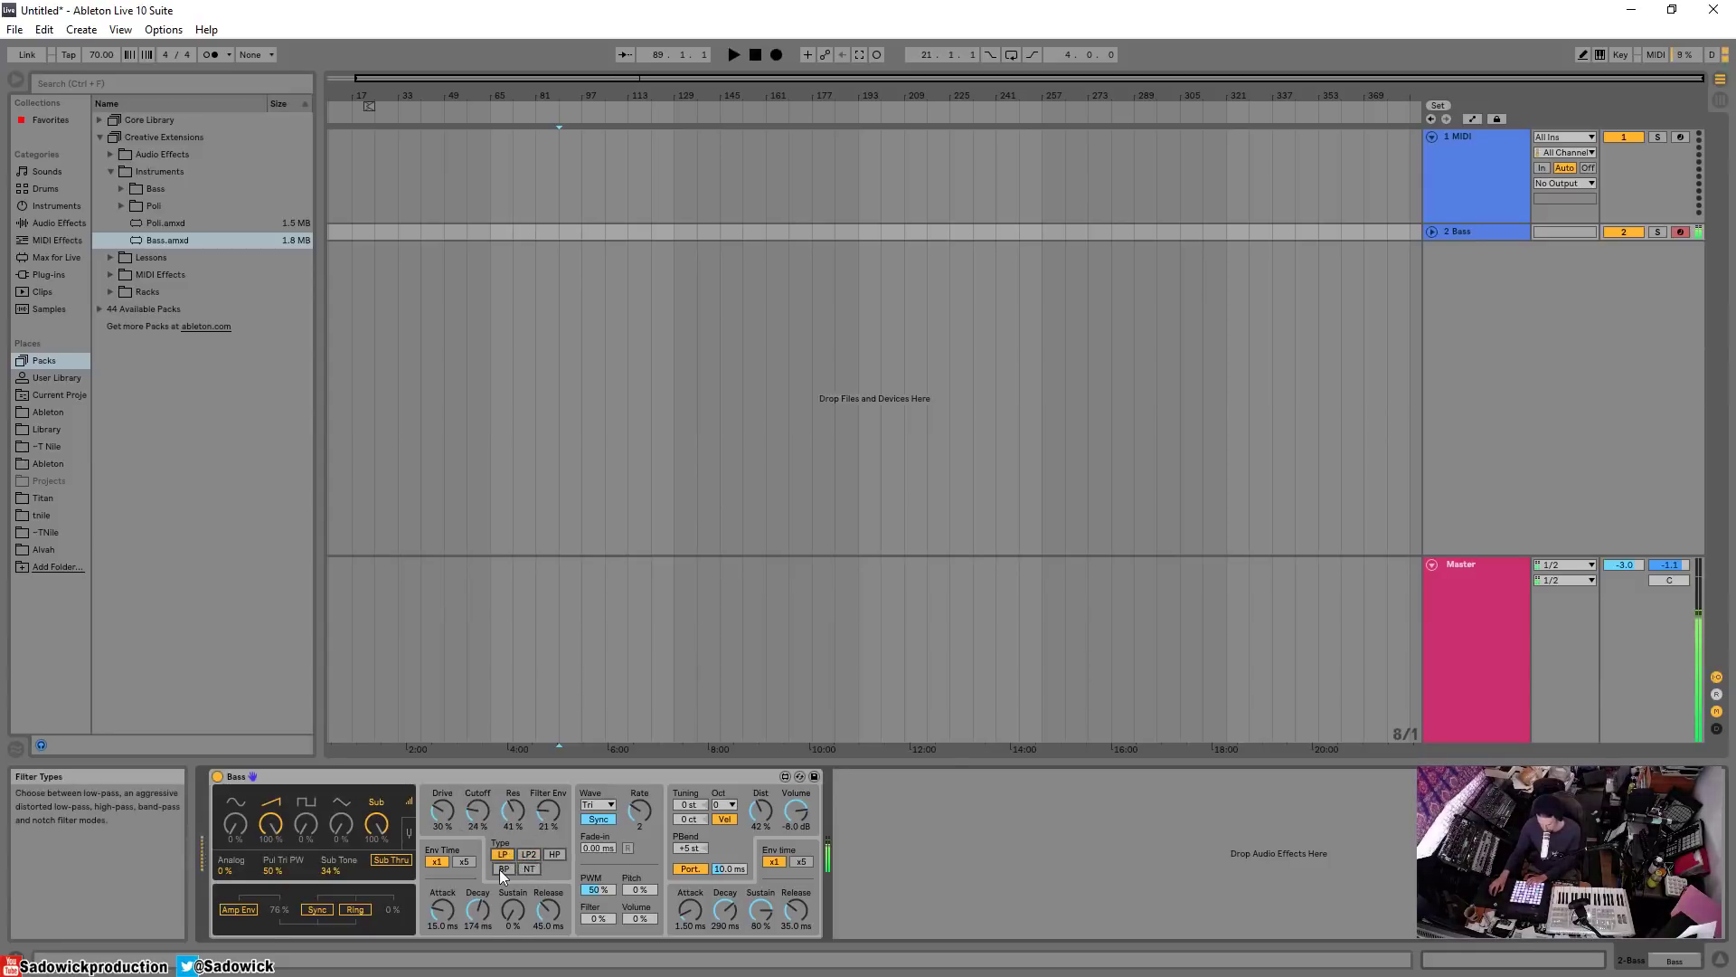
left_click(503, 869)
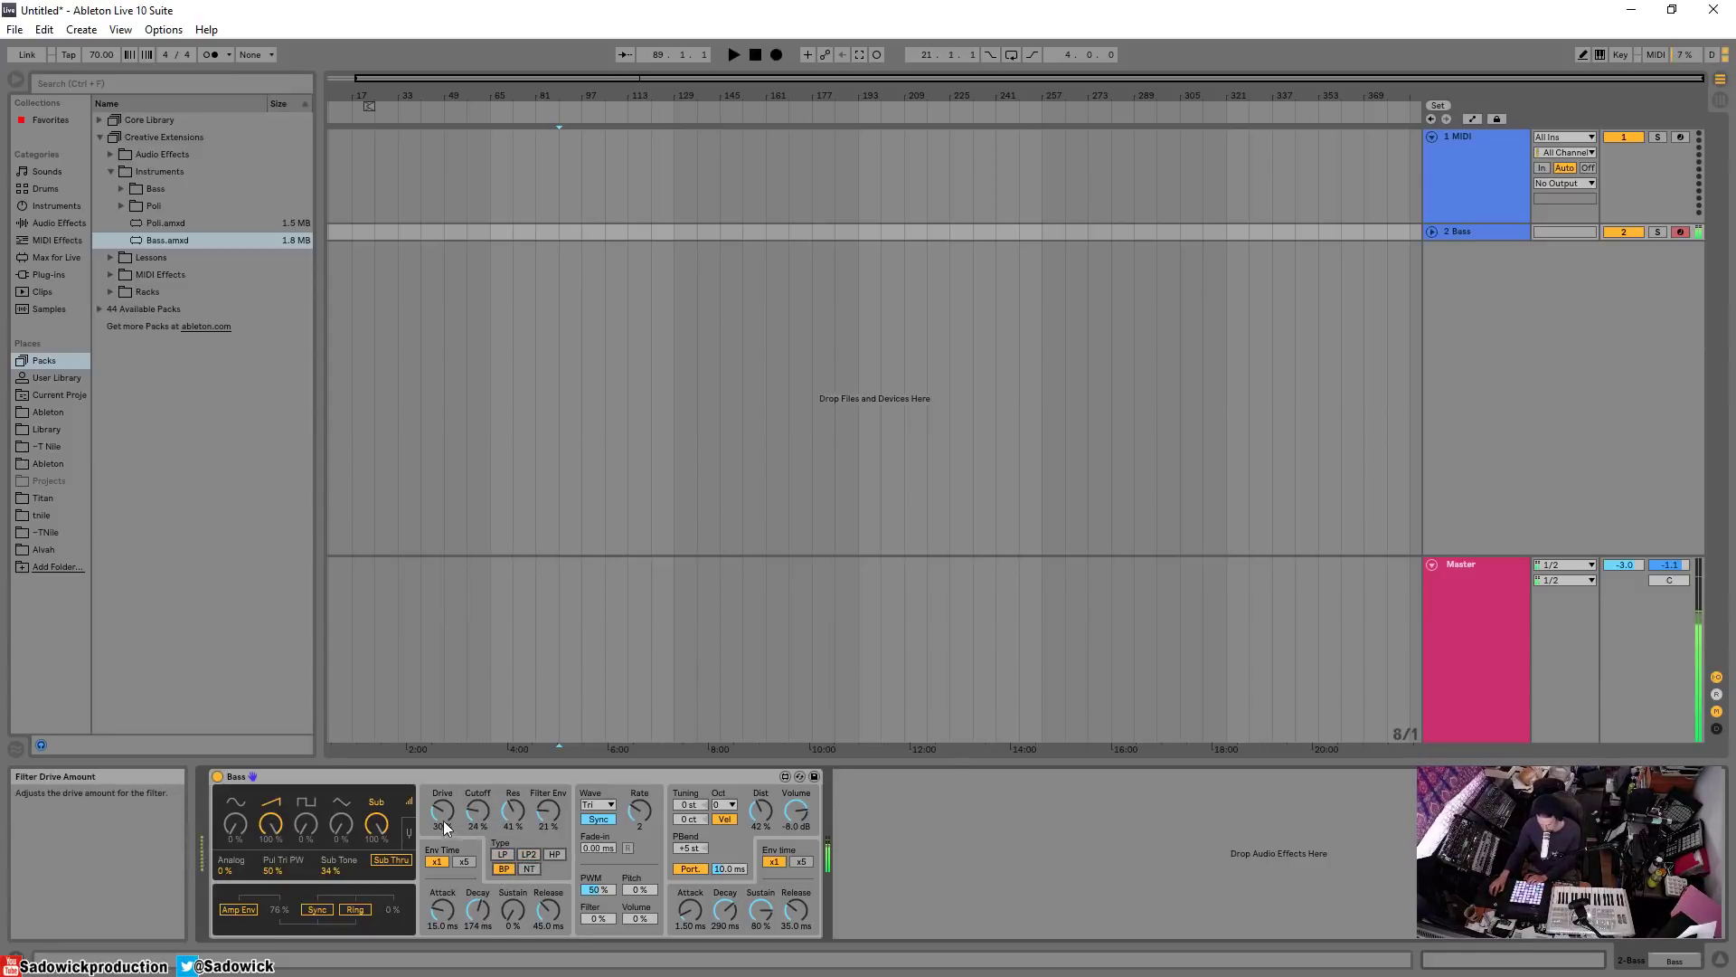
mouse_move(443, 819)
left_mouse_down()
mouse_move(443, 785)
mouse_move(443, 830)
left_mouse_up()
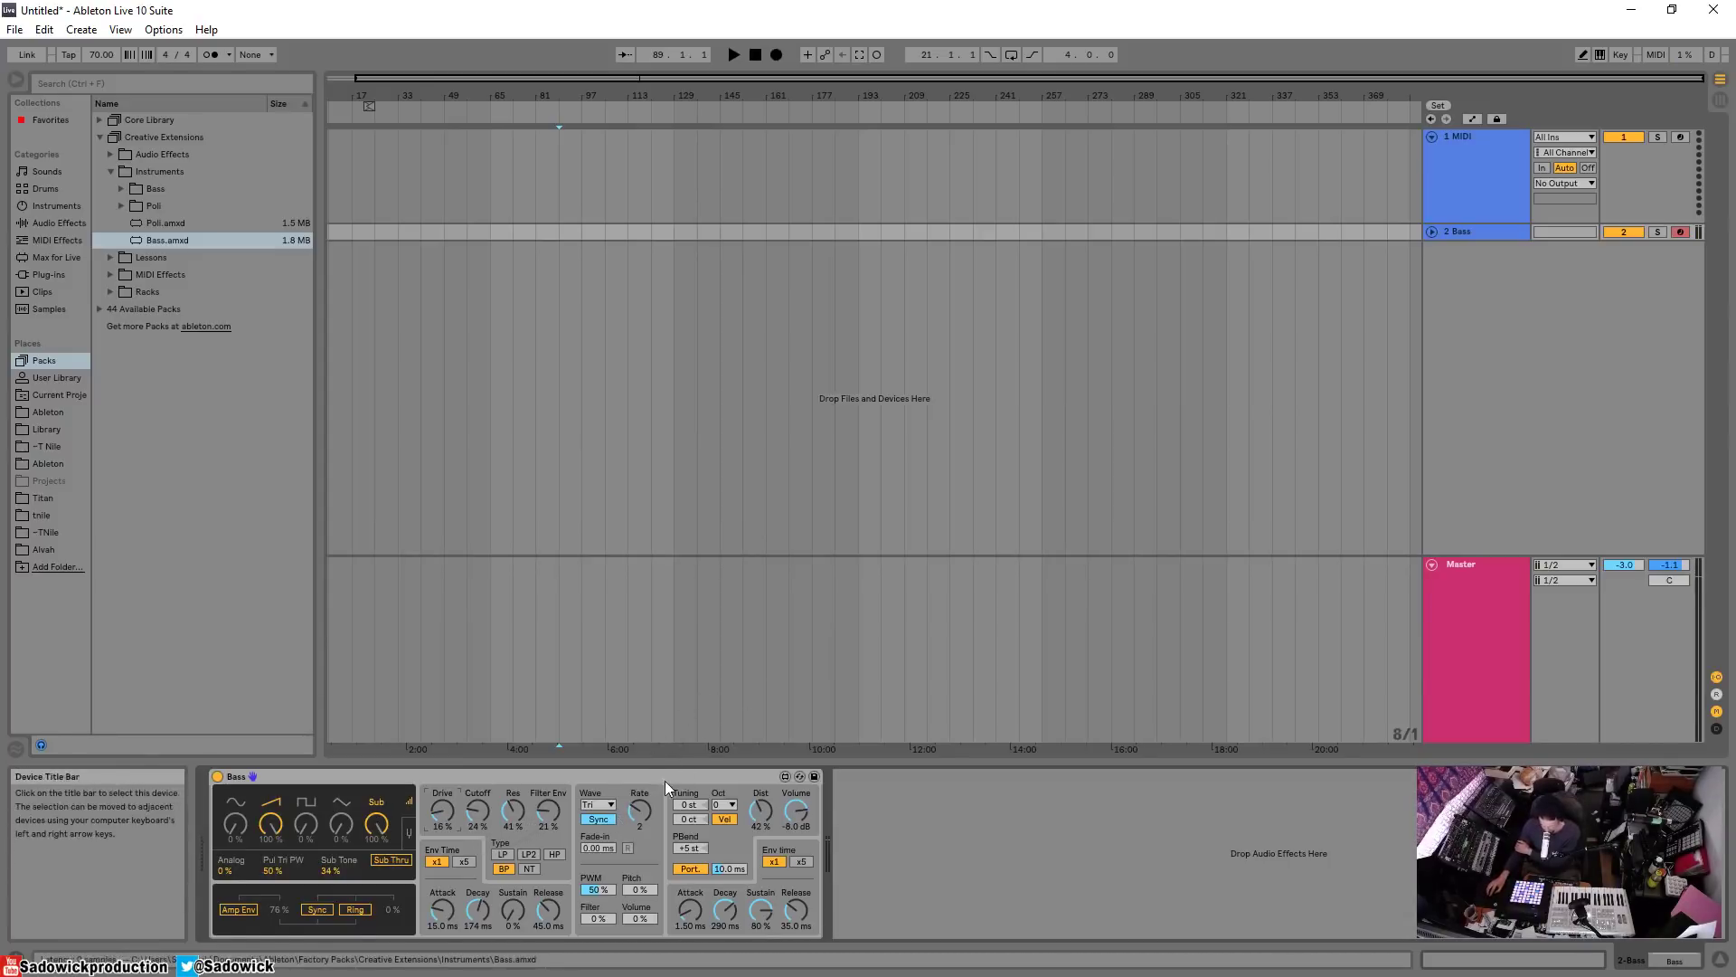
Step: Put the LFO in free-running Hz mode without pulse-width modulation and try different rates
left_click(598, 818)
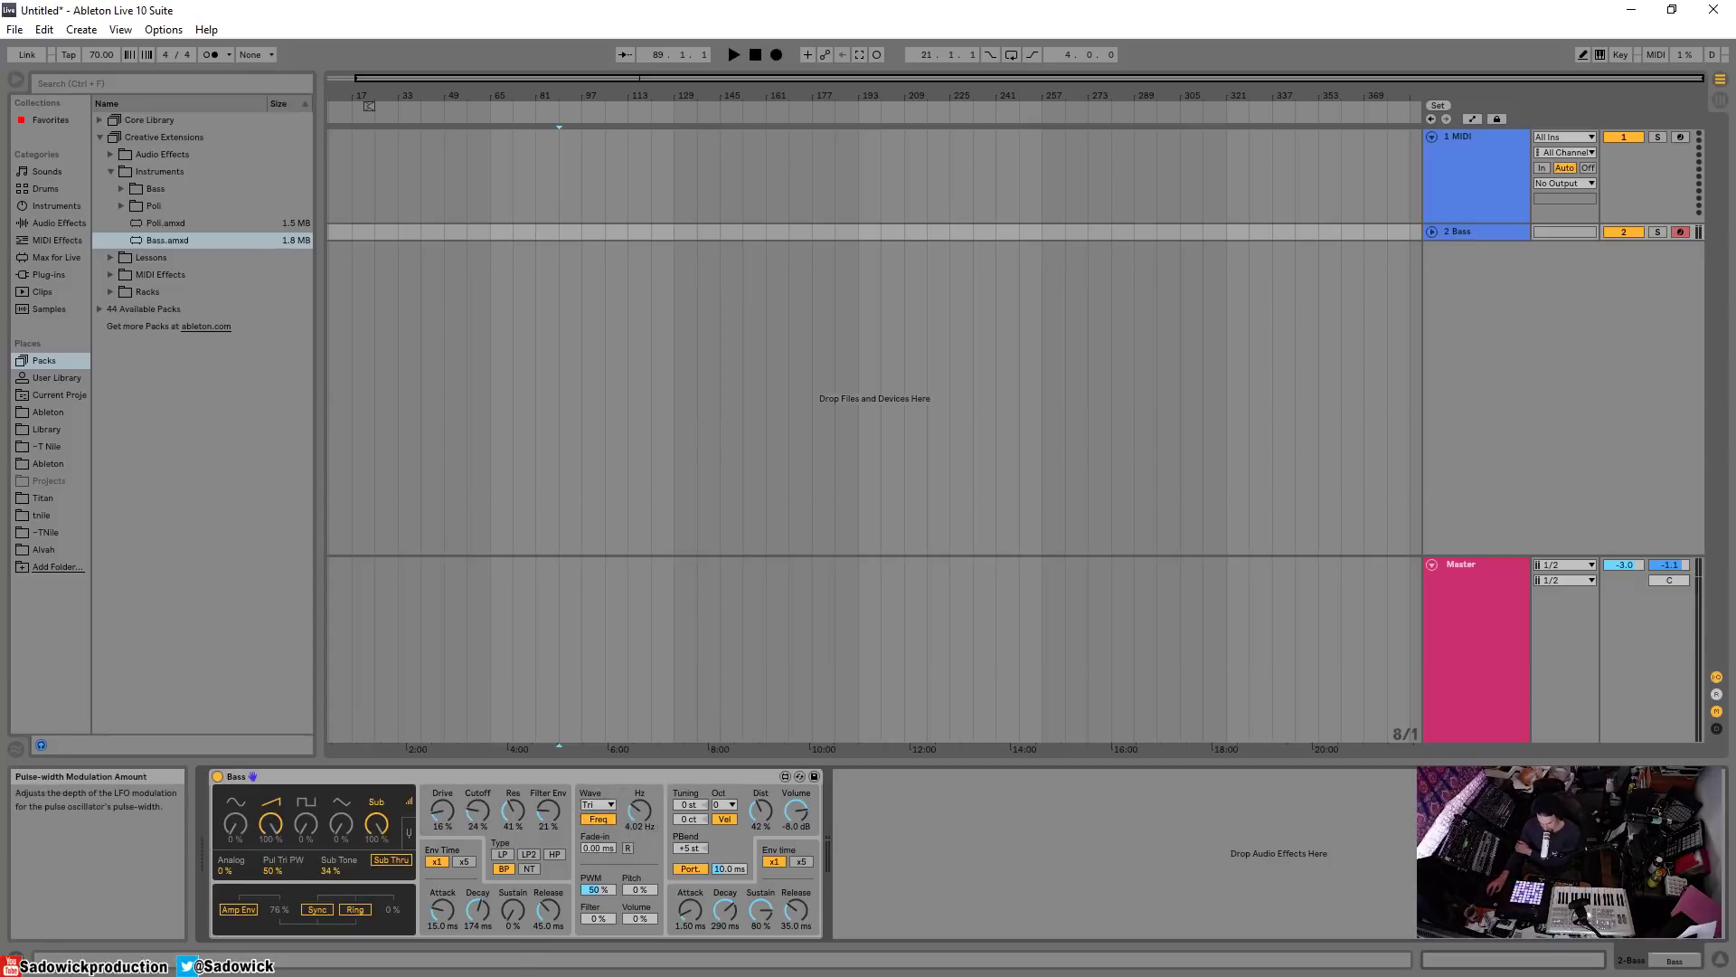
left_click_drag(608, 887, 600, 936)
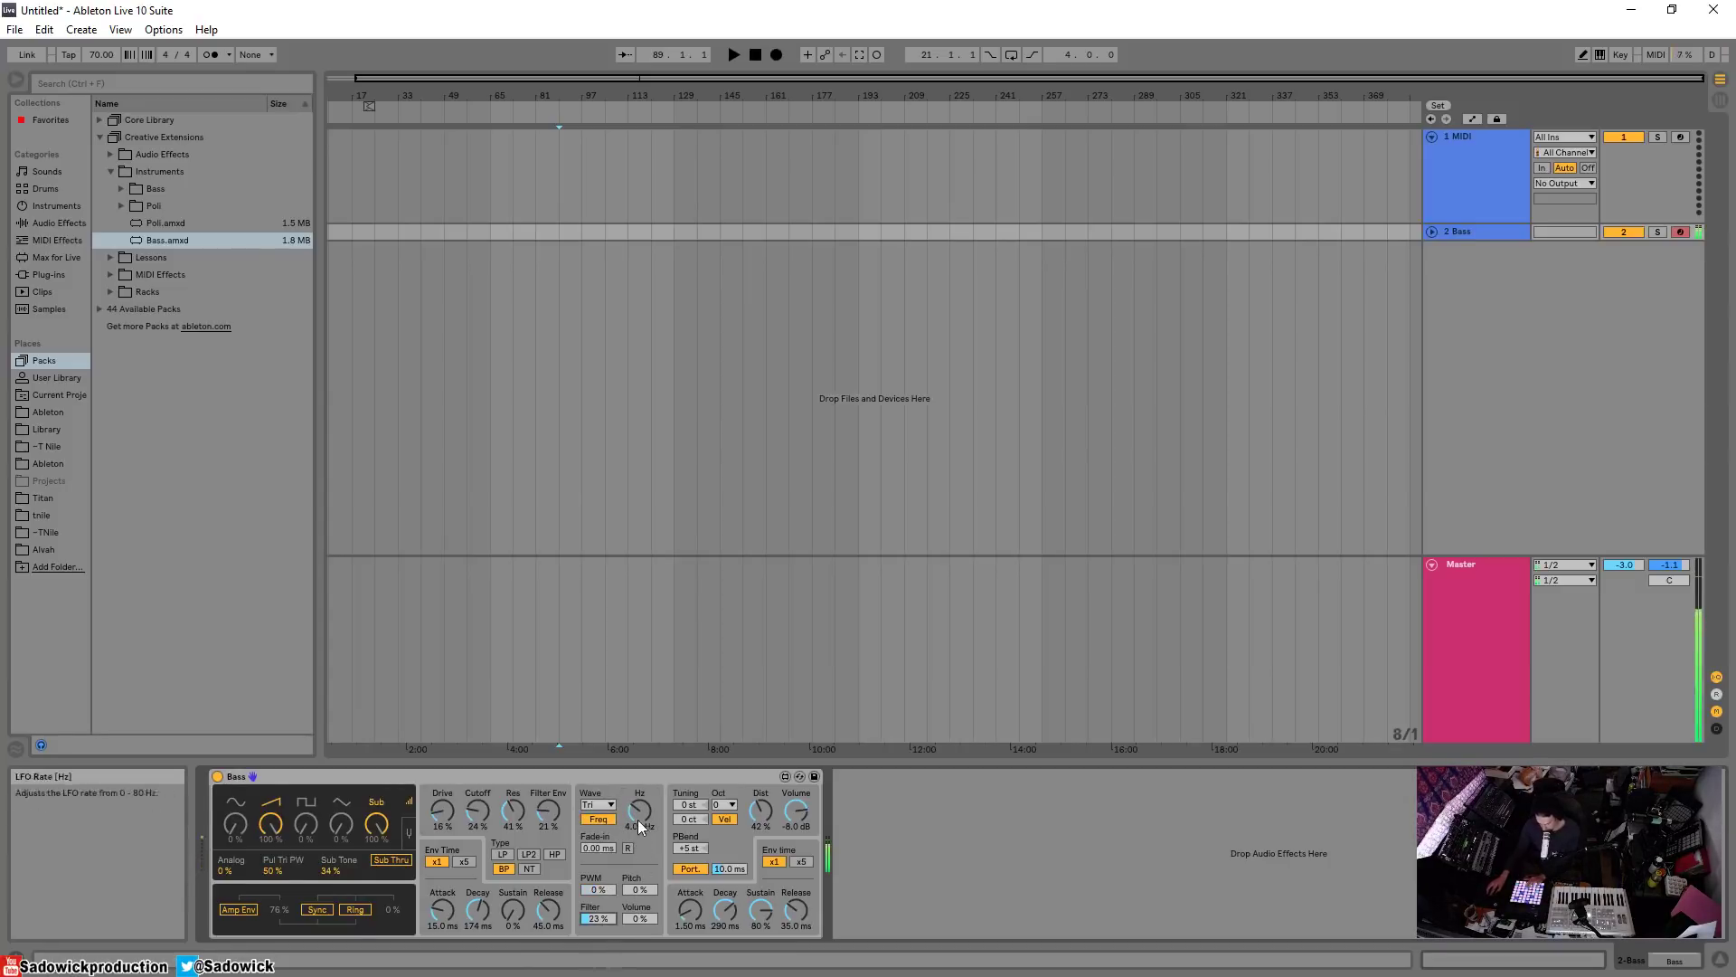
left_click_drag(637, 816, 638, 850)
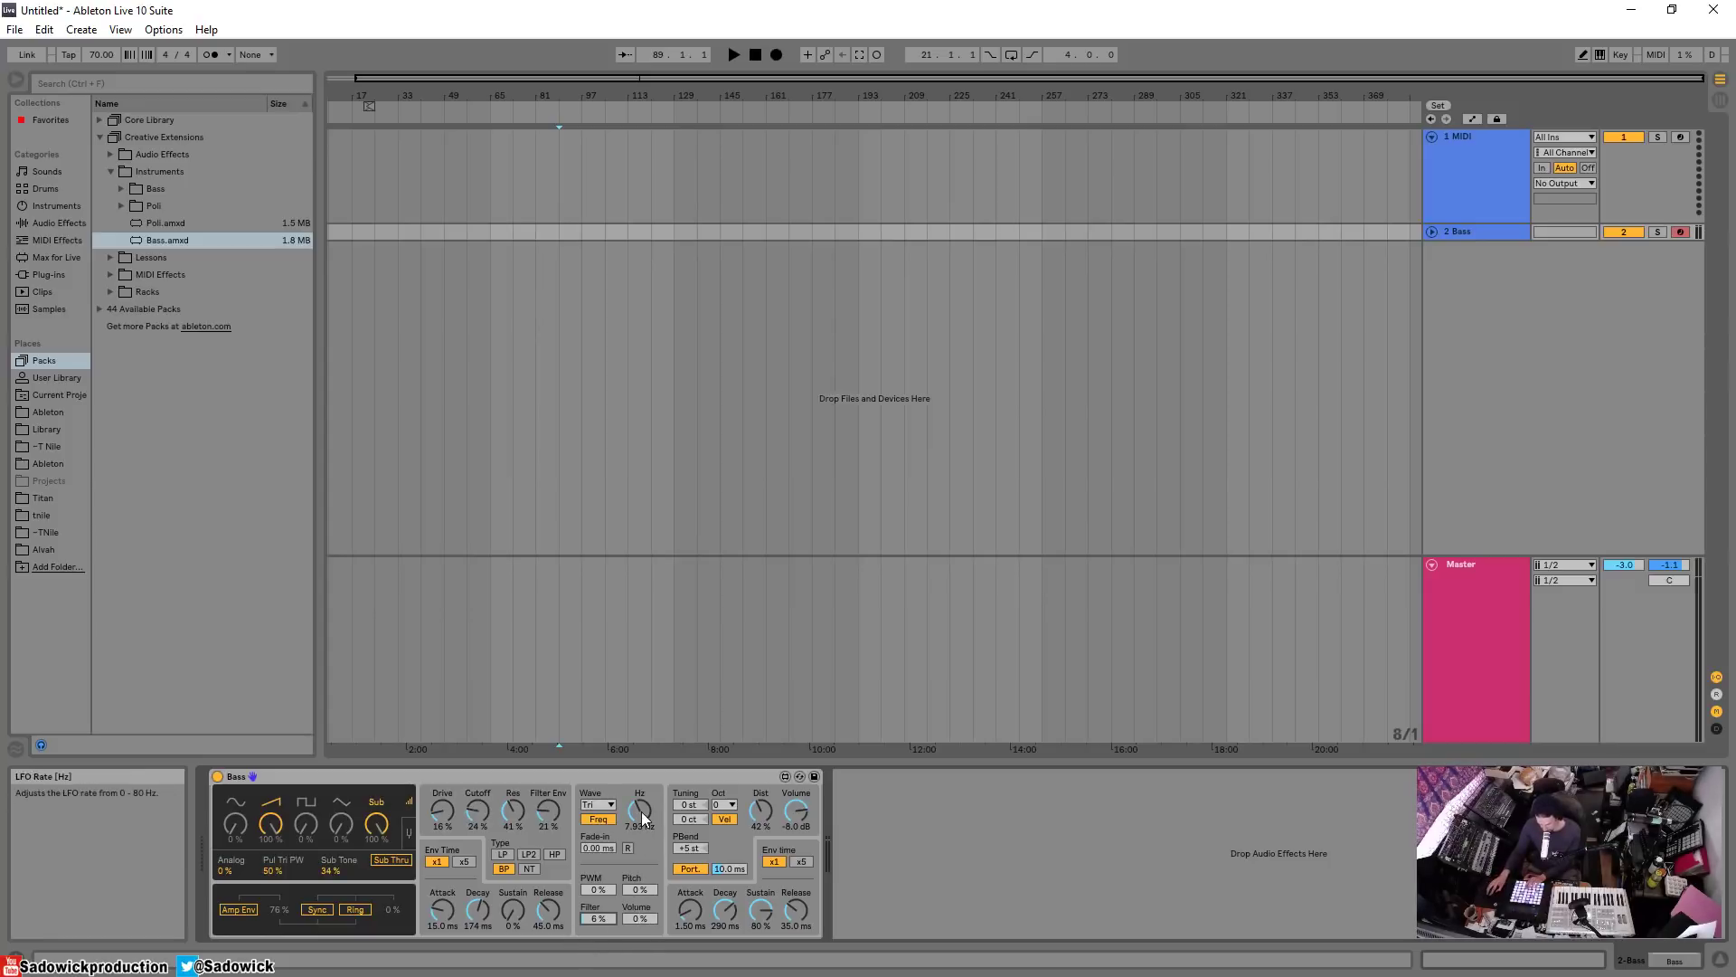
mouse_move(642, 811)
left_mouse_down()
mouse_move(642, 768)
mouse_move(642, 813)
left_mouse_up()
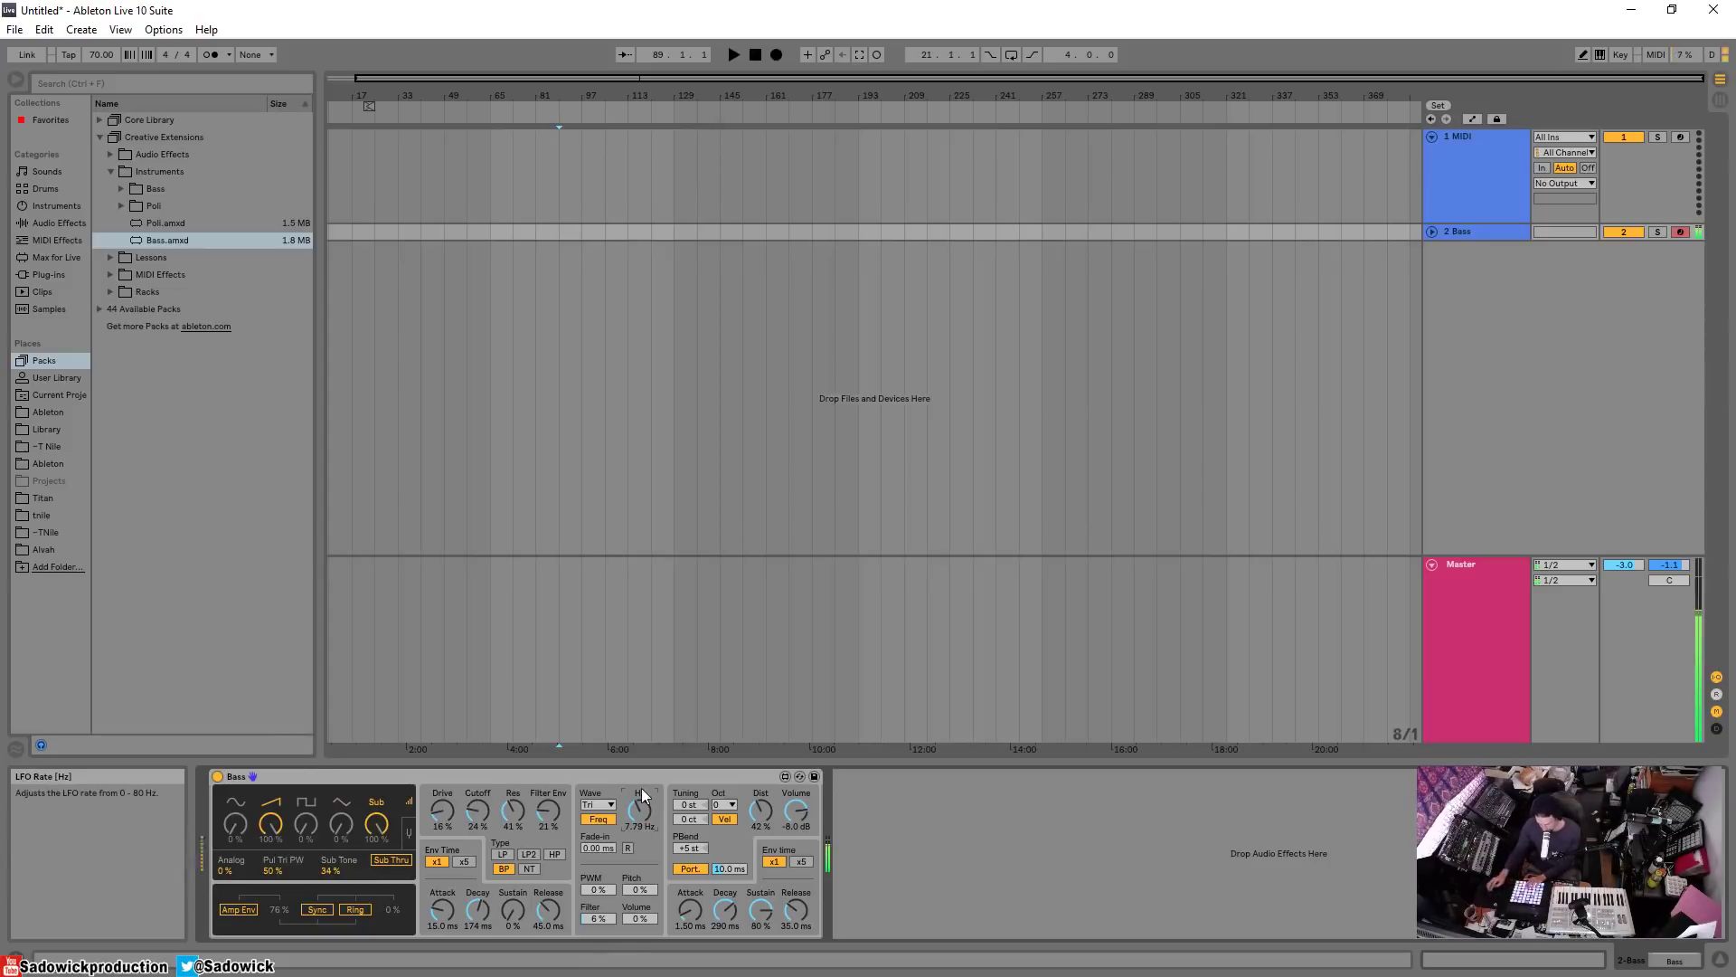
mouse_move(476, 814)
left_mouse_down()
mouse_move(477, 796)
mouse_move(476, 823)
left_mouse_up()
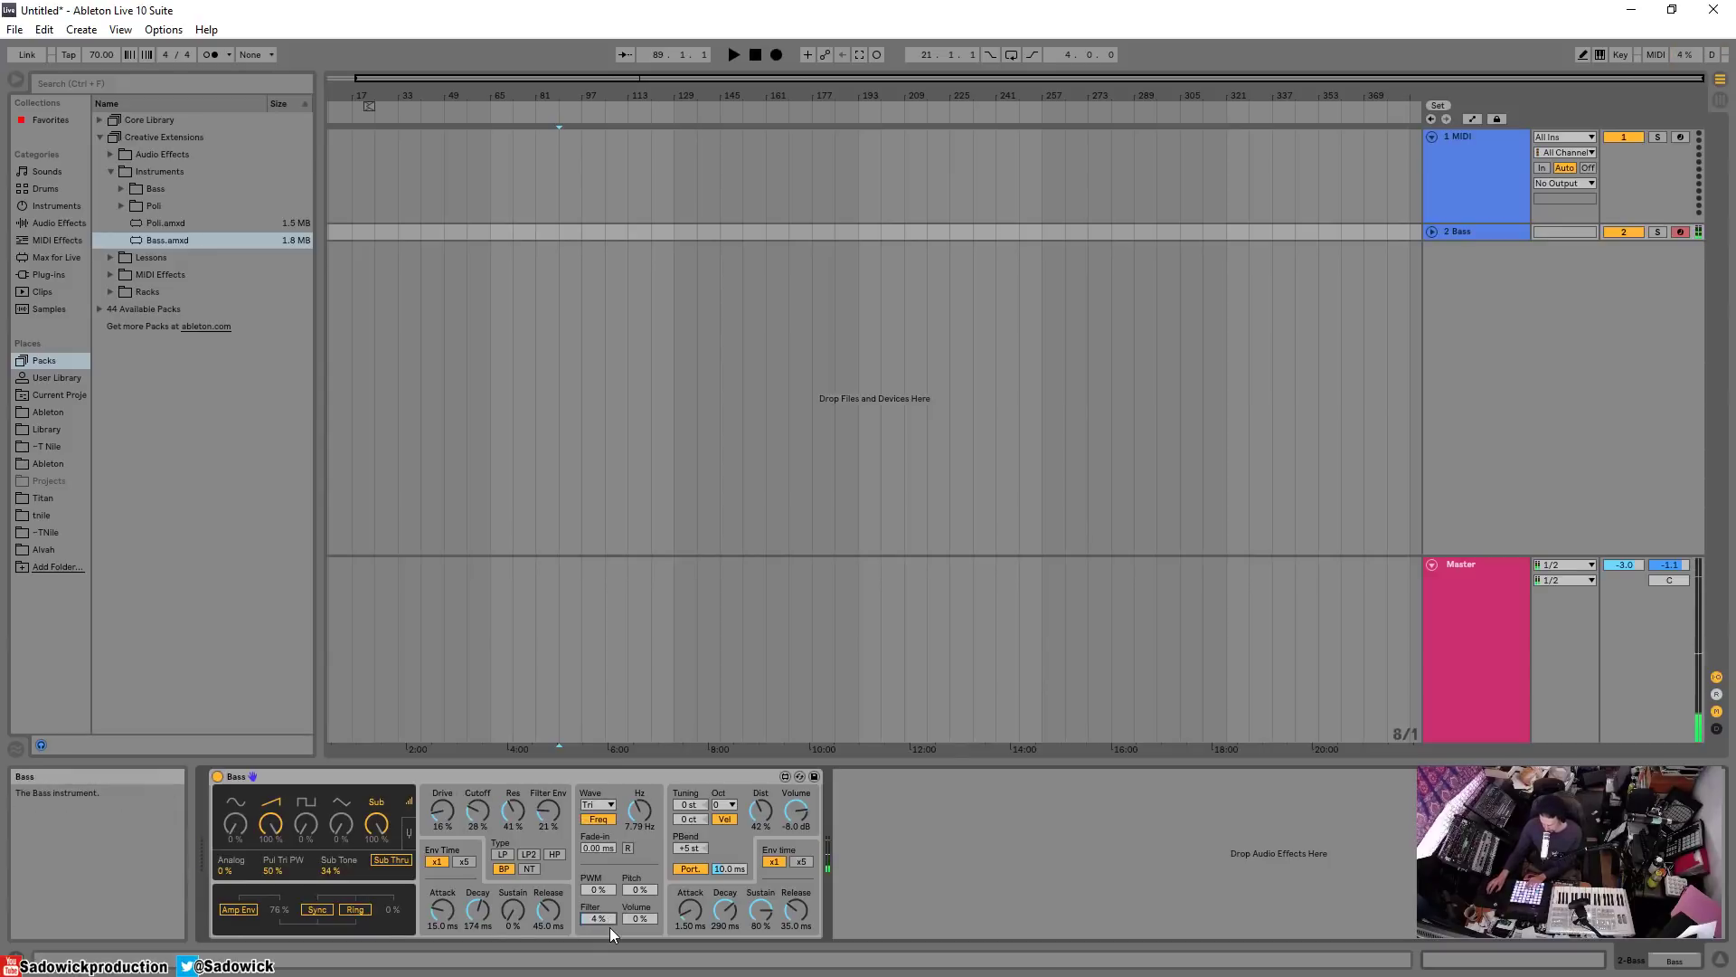
Step: Retrigger the LFO per note, reduce resonance, lengthen filter decay, and shorten the fade-in to 0 ms
left_click(629, 849)
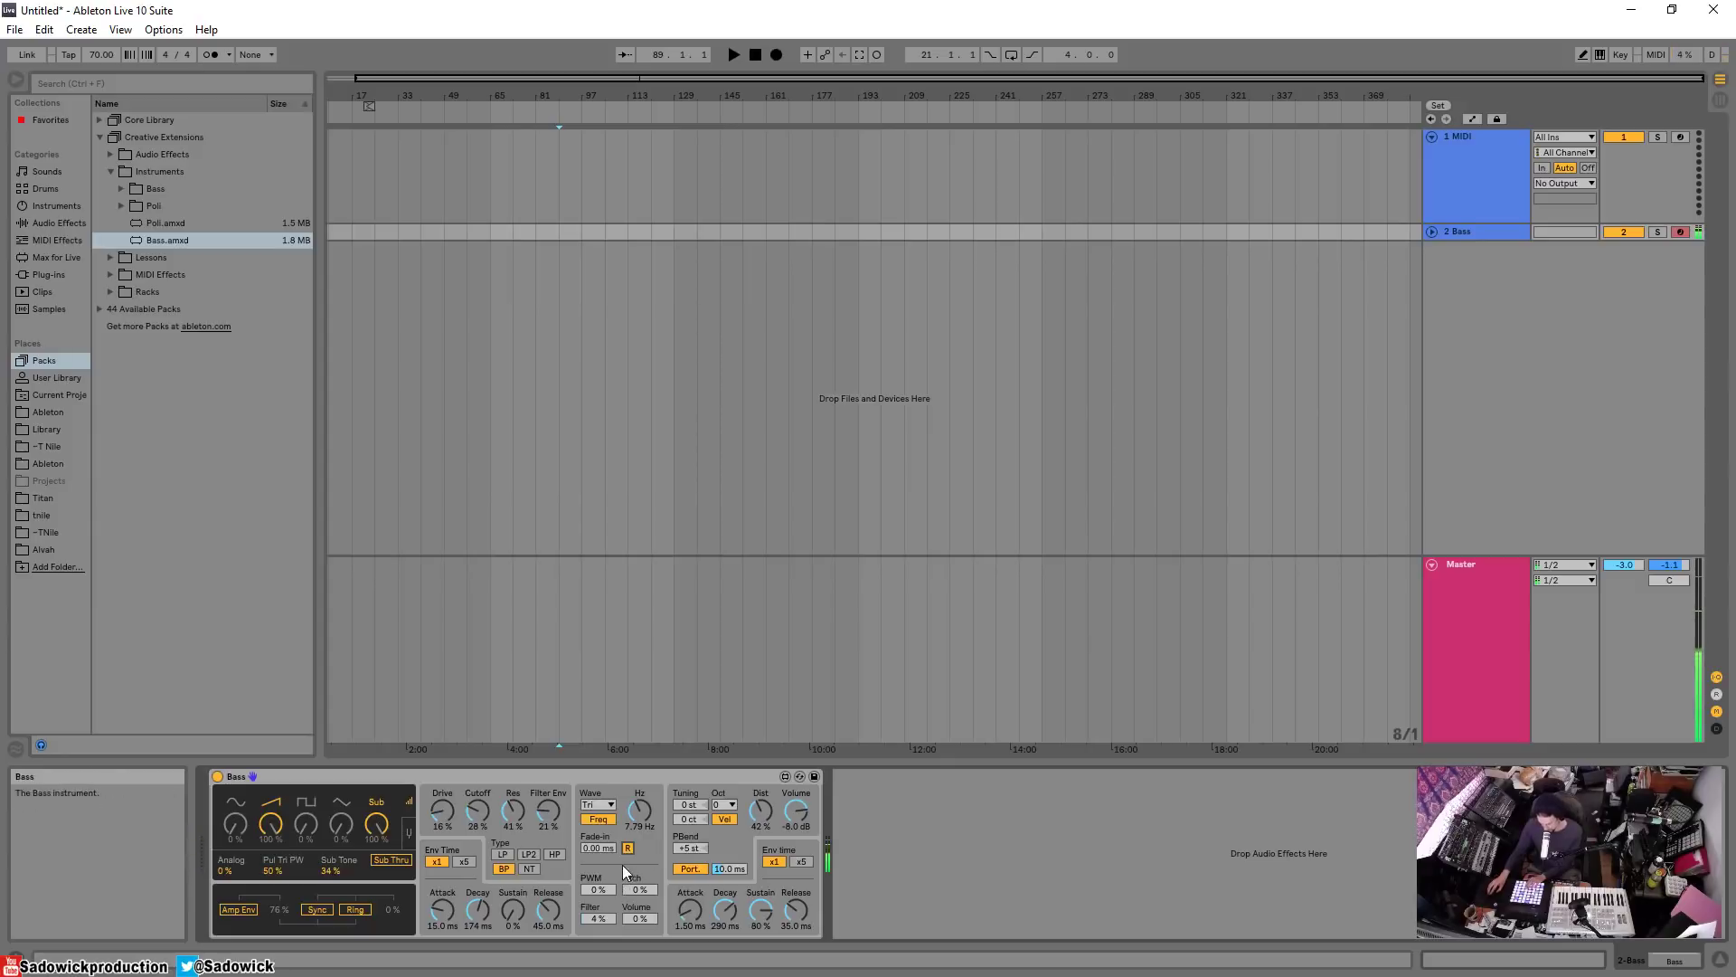
left_click_drag(601, 847, 600, 828)
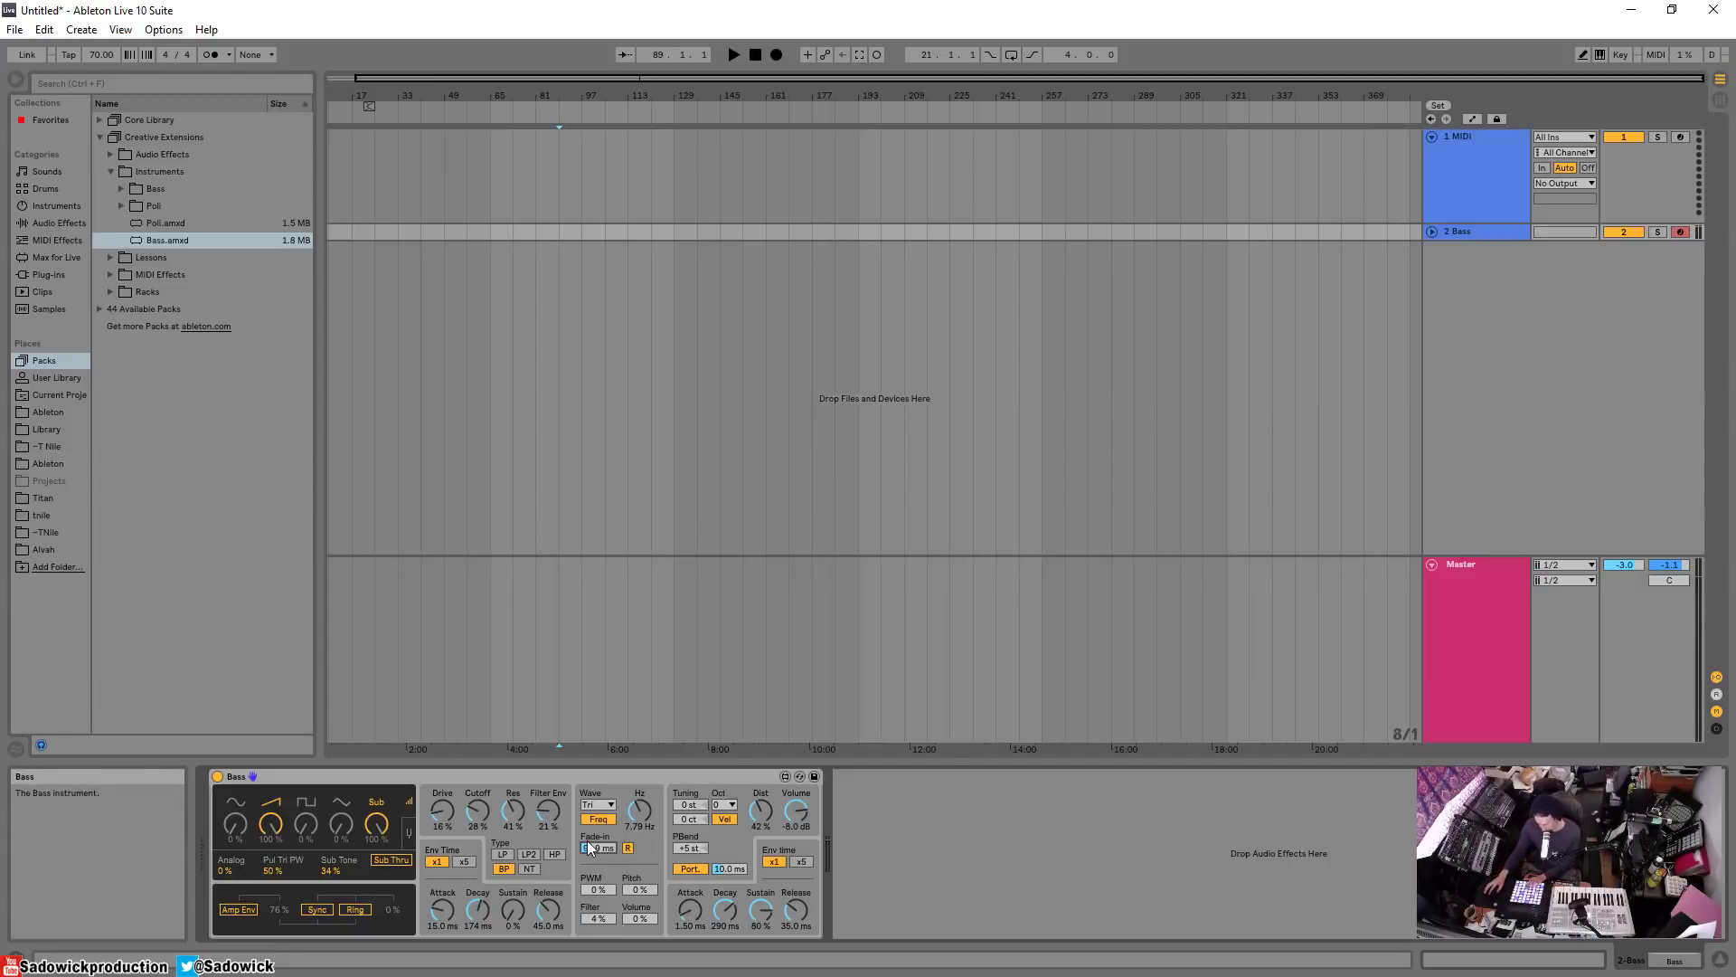
scroll(591, 850, "up", 5)
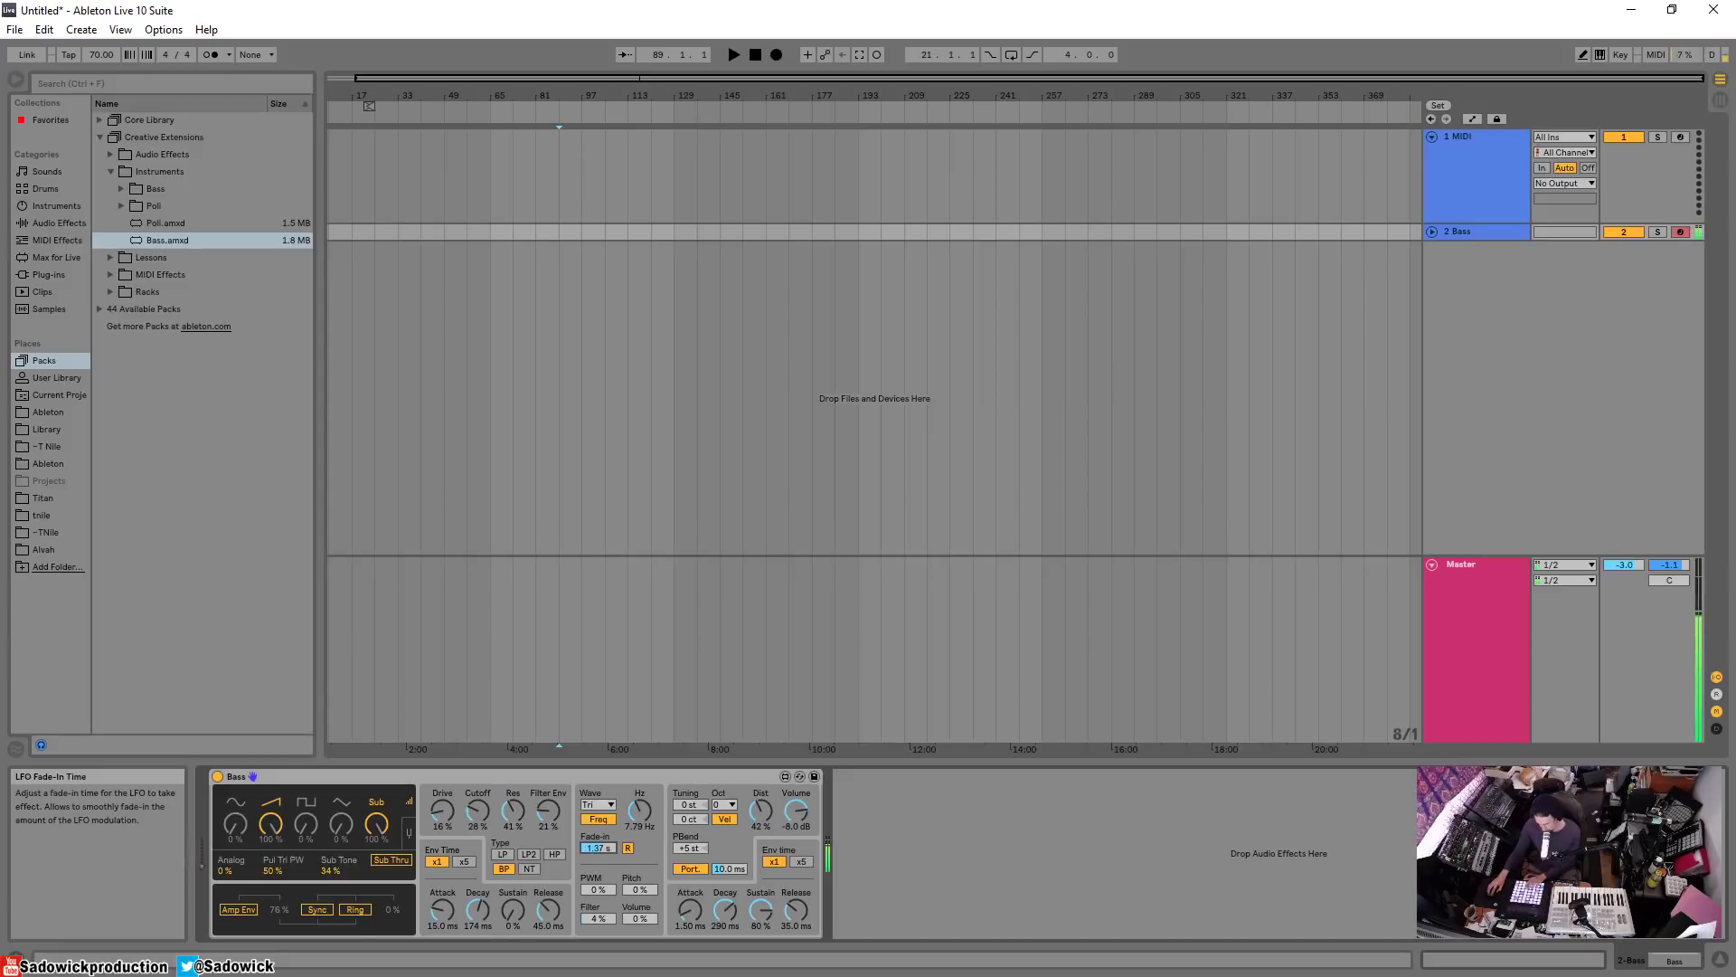
scroll(591, 850, "down", 3)
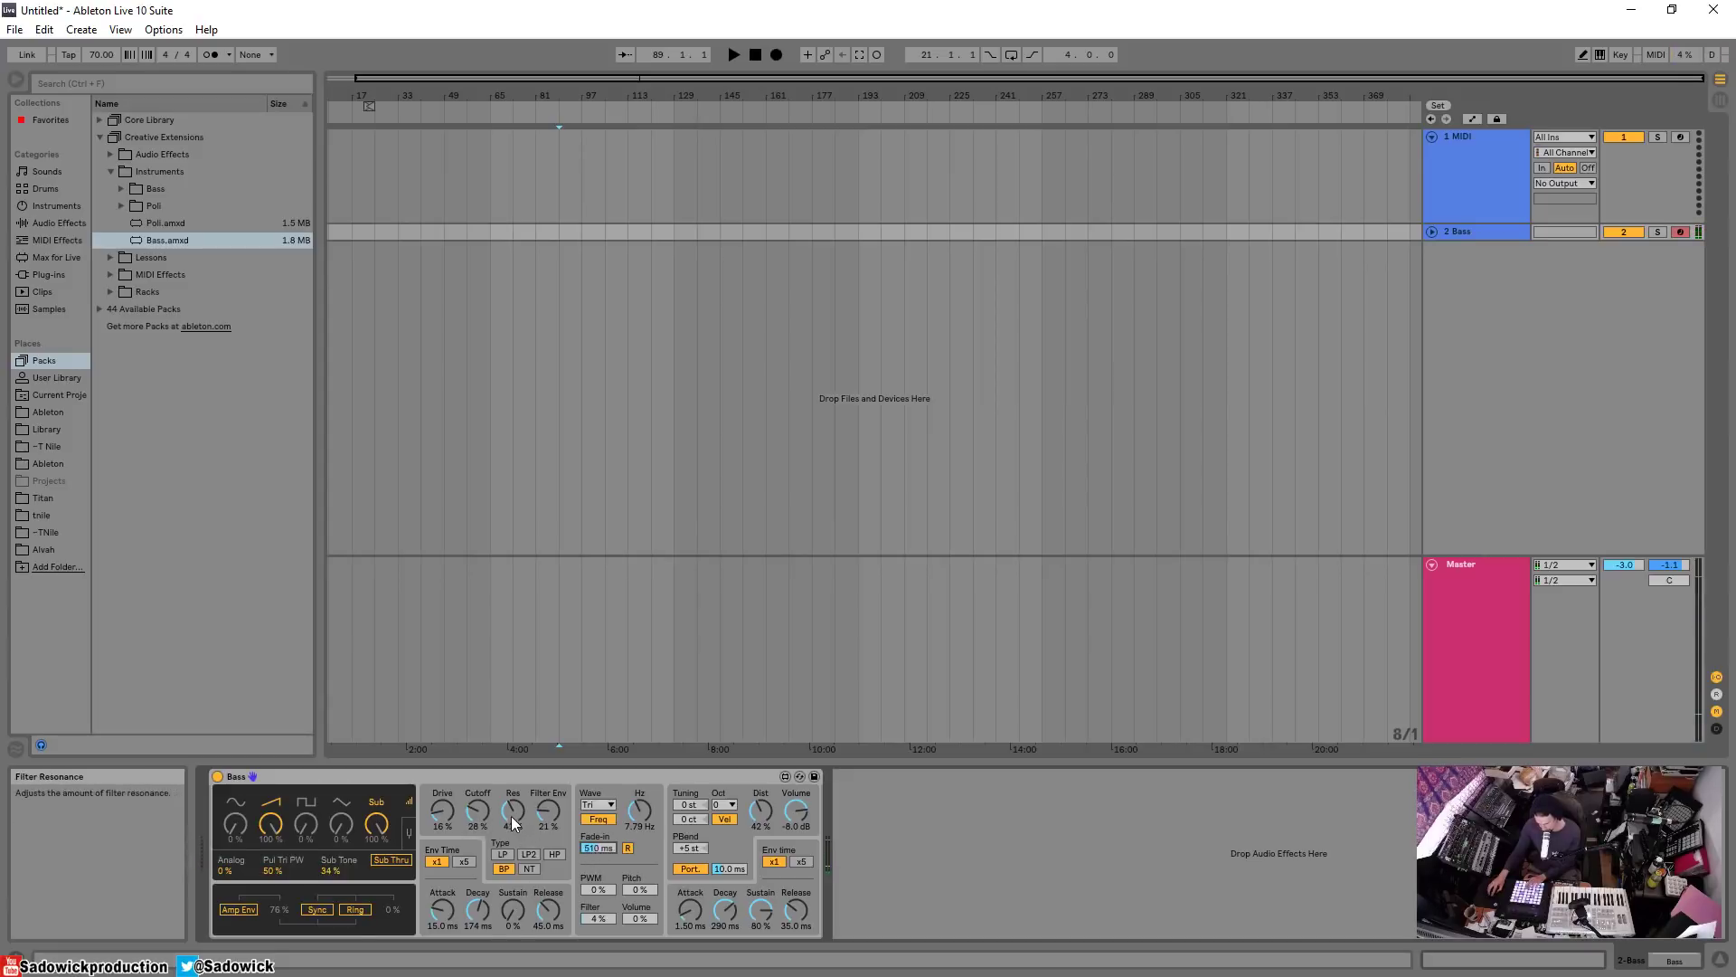
mouse_move(512, 816)
left_mouse_down()
mouse_move(478, 800)
mouse_move(477, 834)
mouse_move(513, 785)
mouse_move(512, 800)
left_mouse_up()
left_click_drag(478, 911, 443, 899)
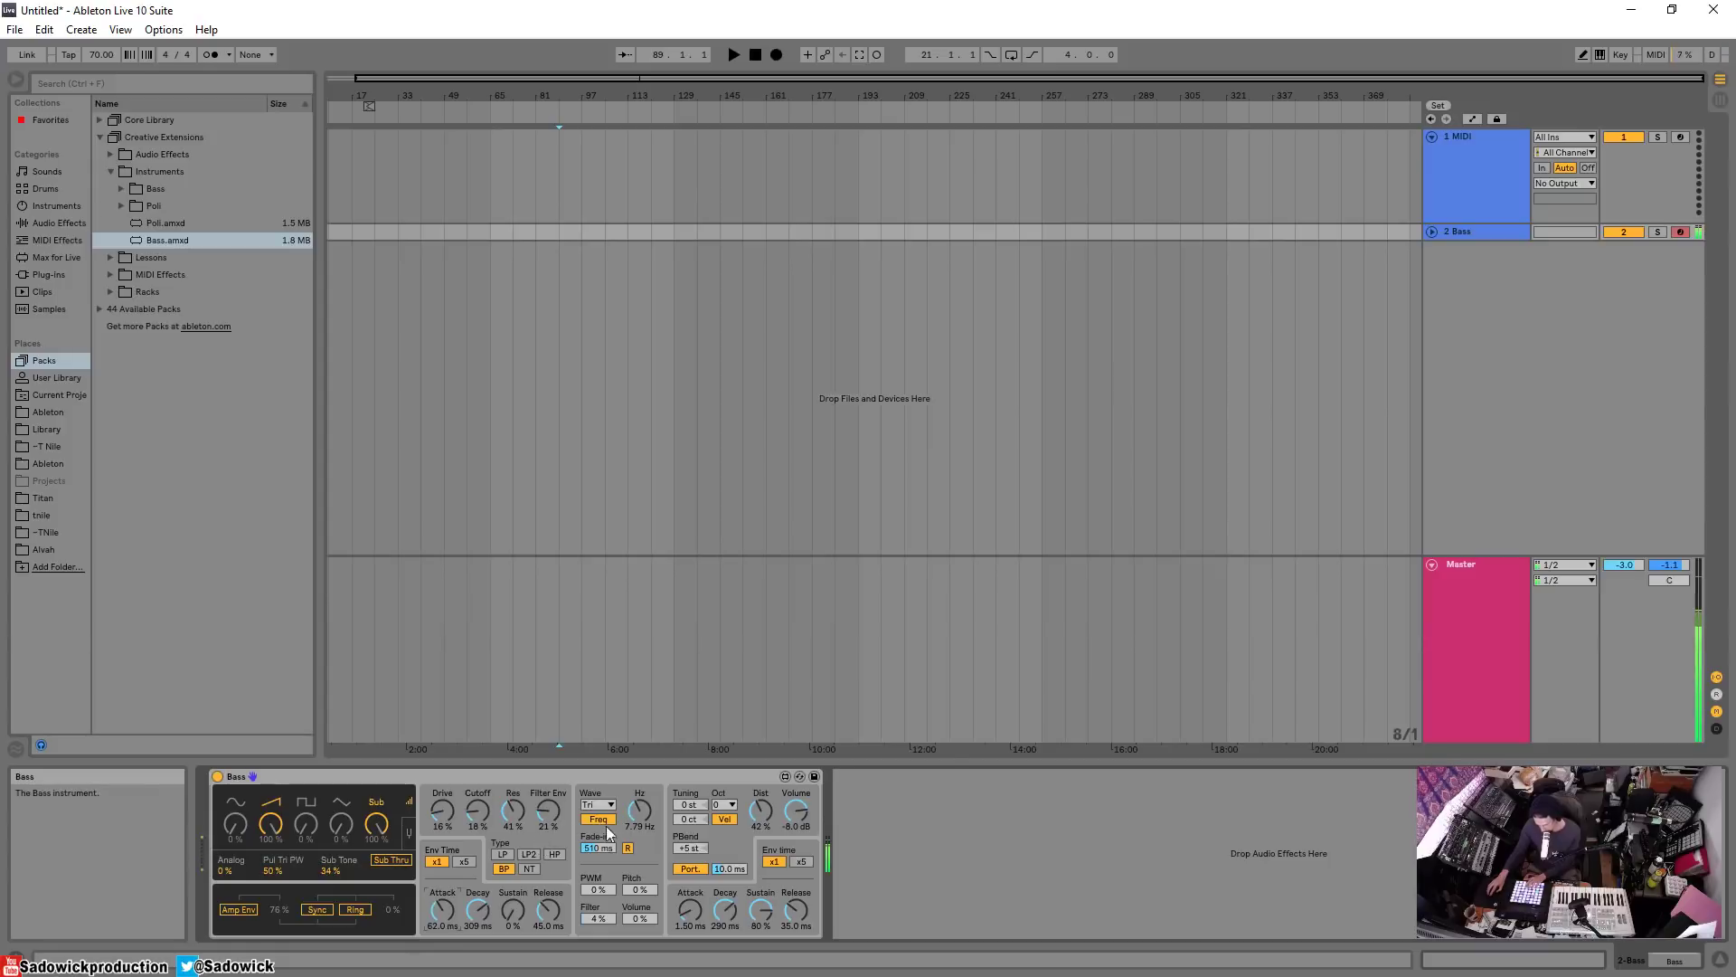
left_click_drag(598, 847, 639, 828)
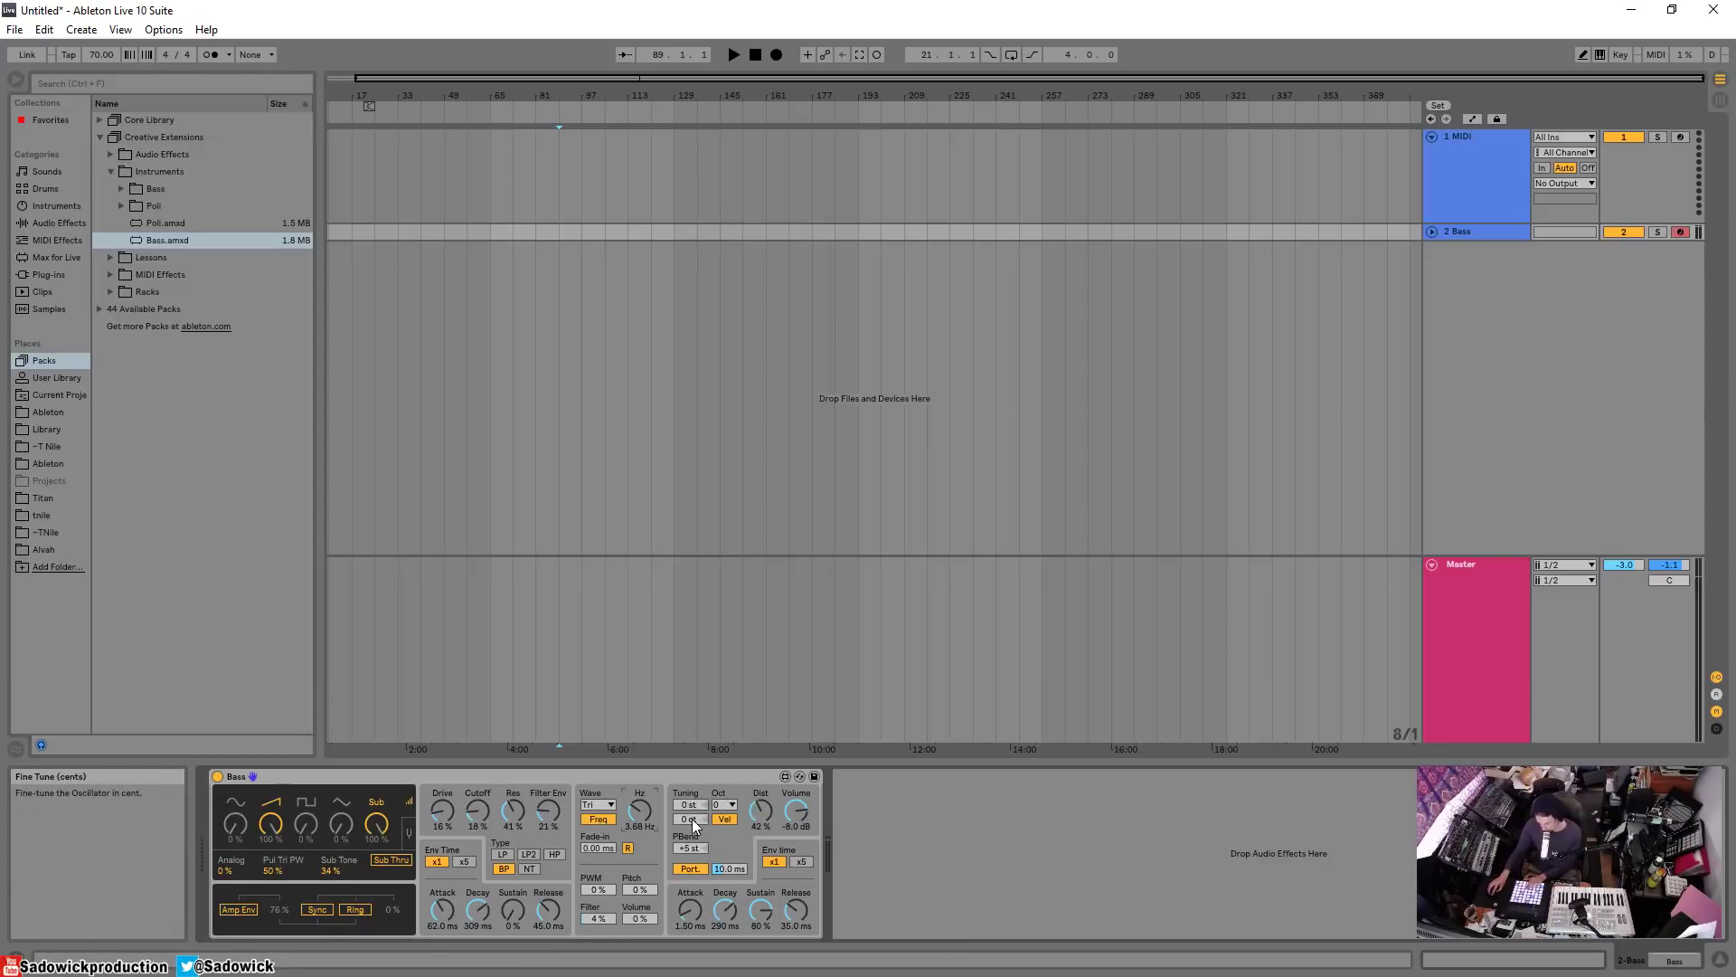
left_click_drag(694, 823, 695, 809)
left_click(735, 805)
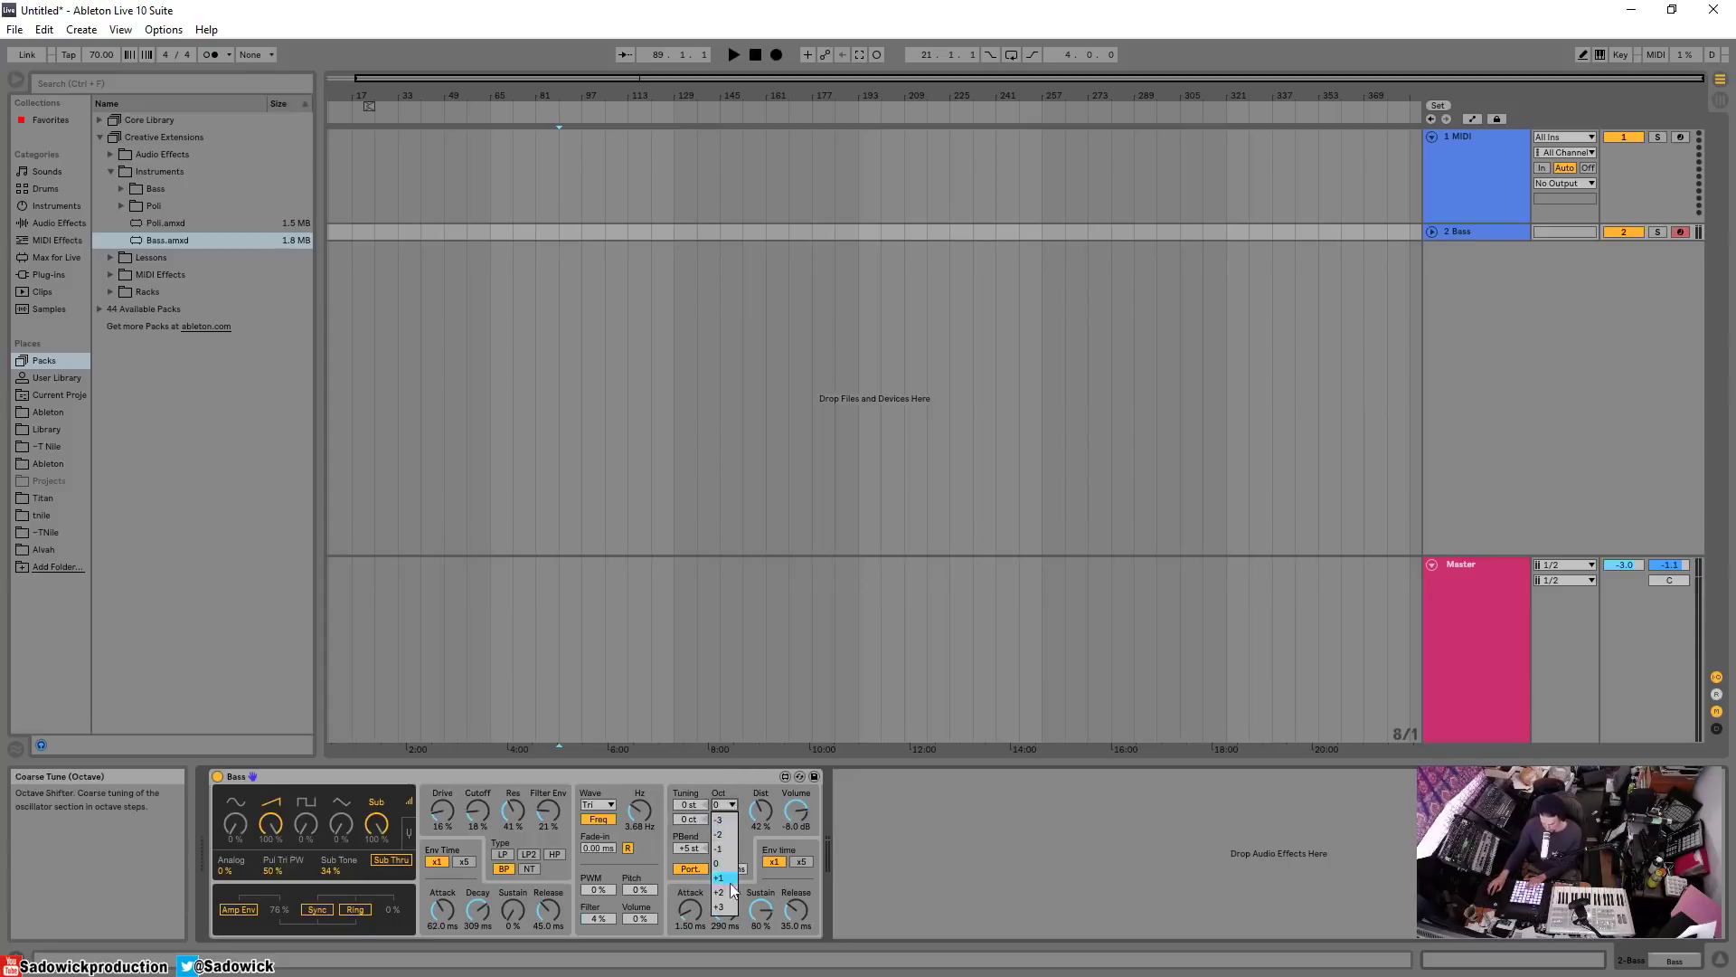
left_click(745, 772)
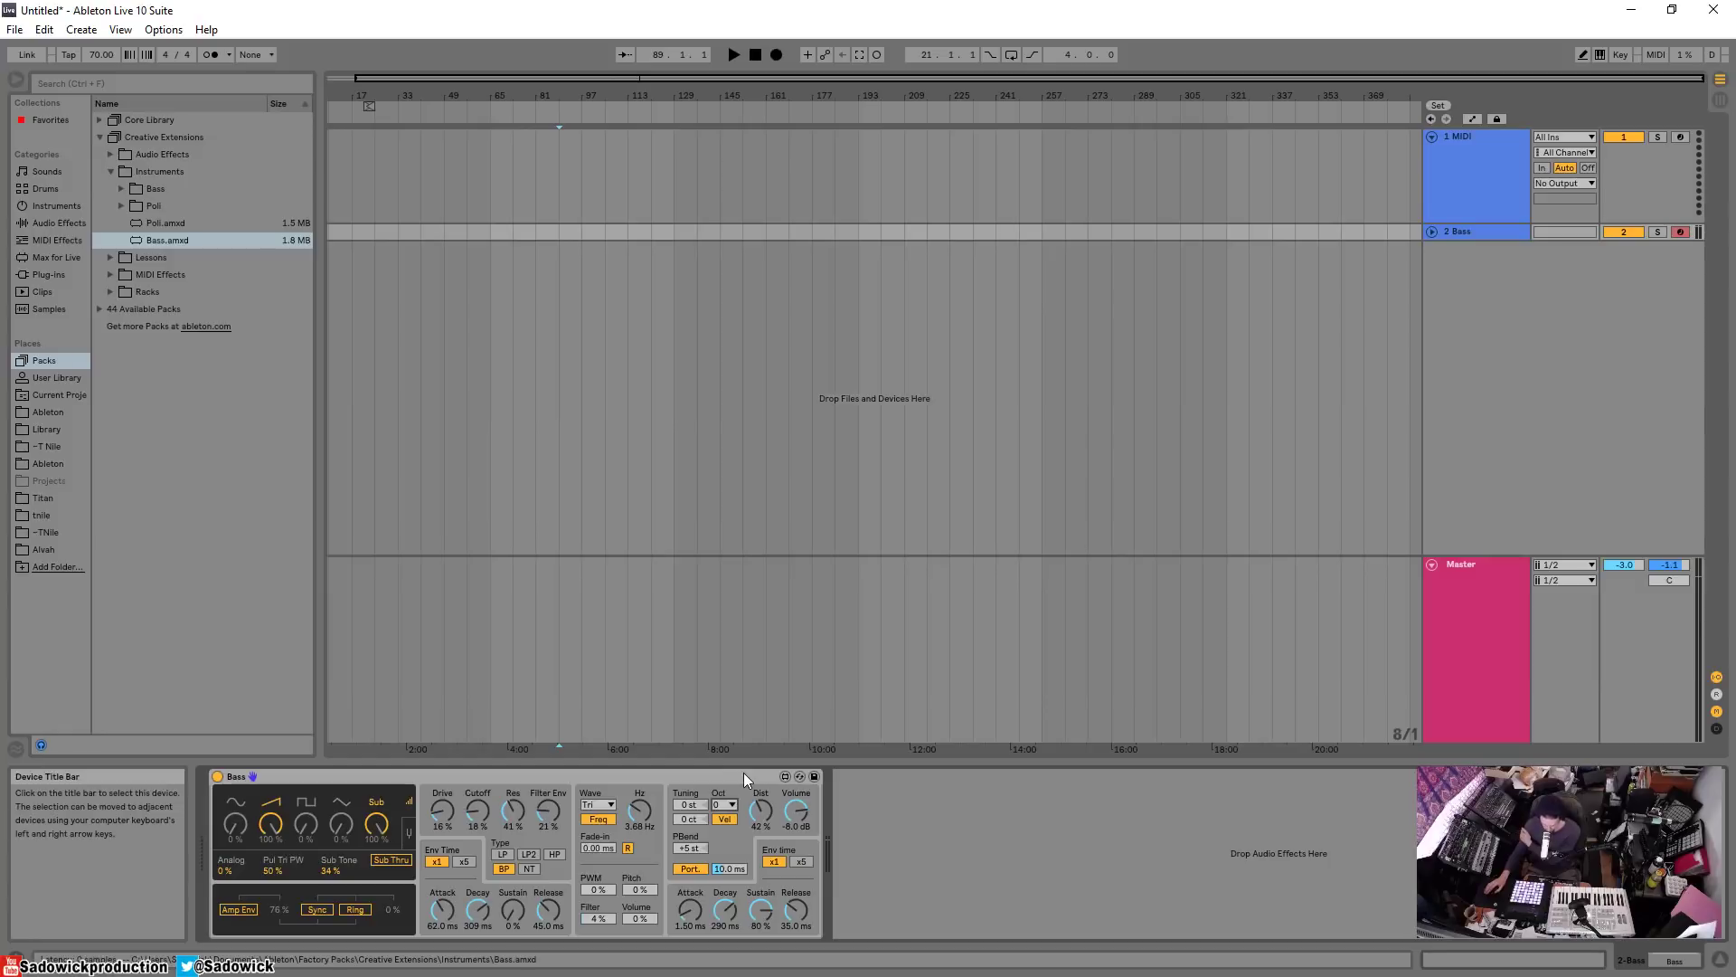
left_click(727, 803)
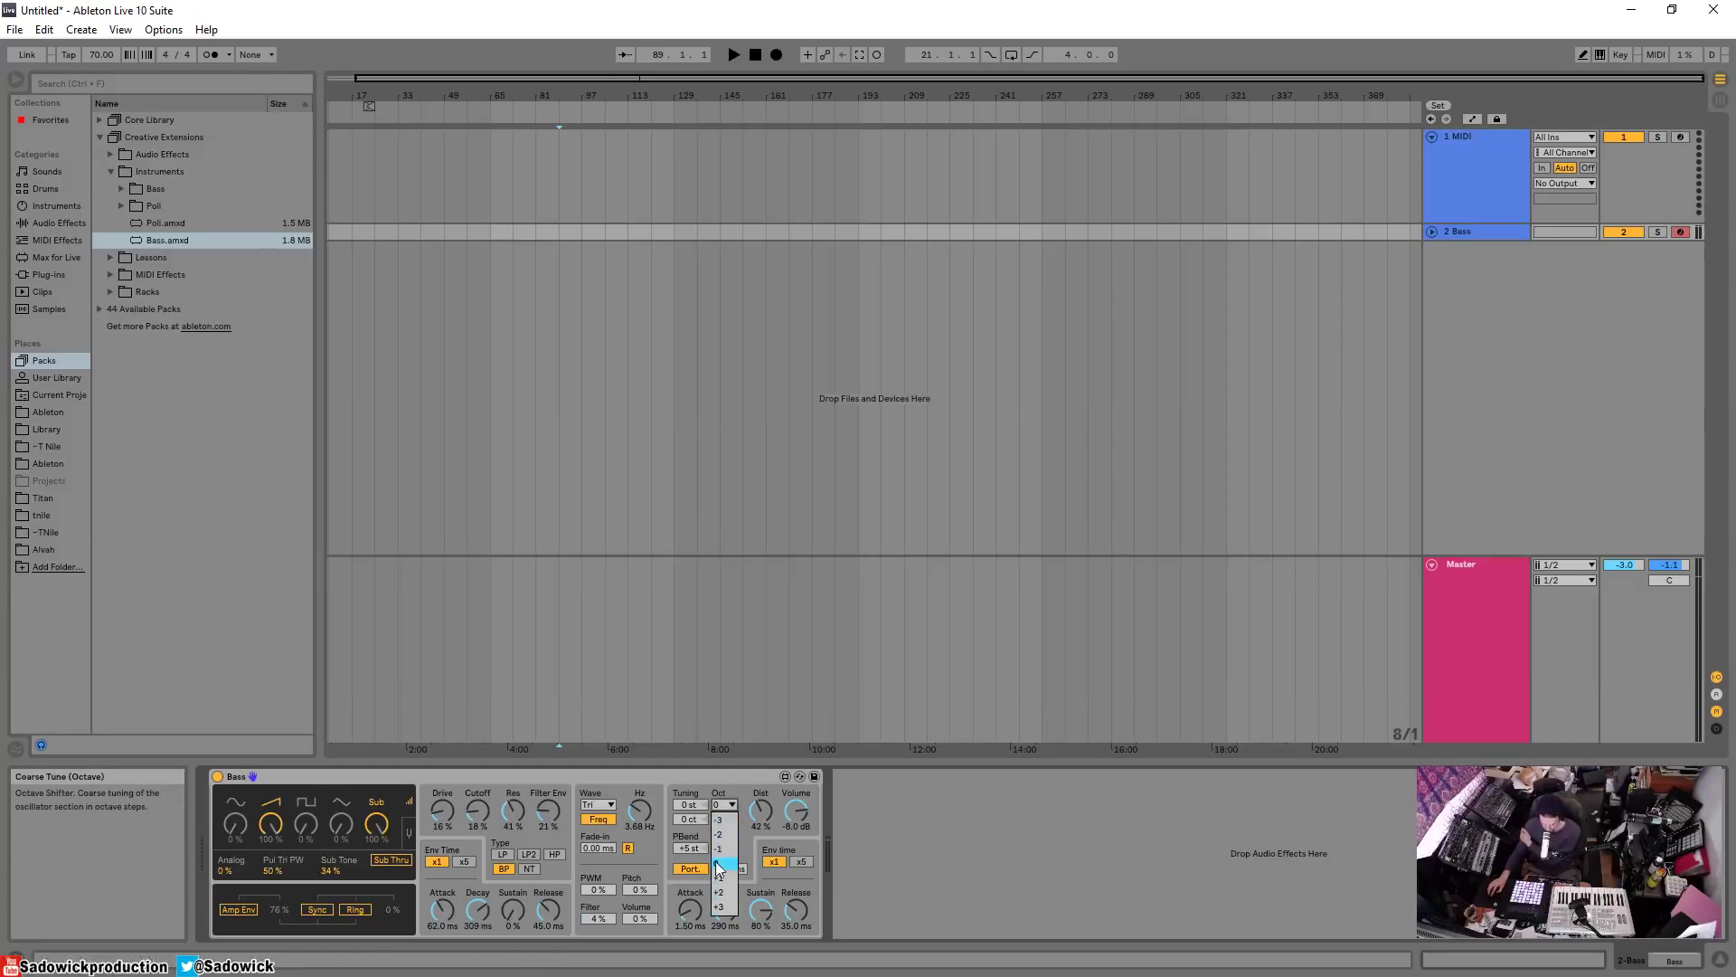
left_click(891, 828)
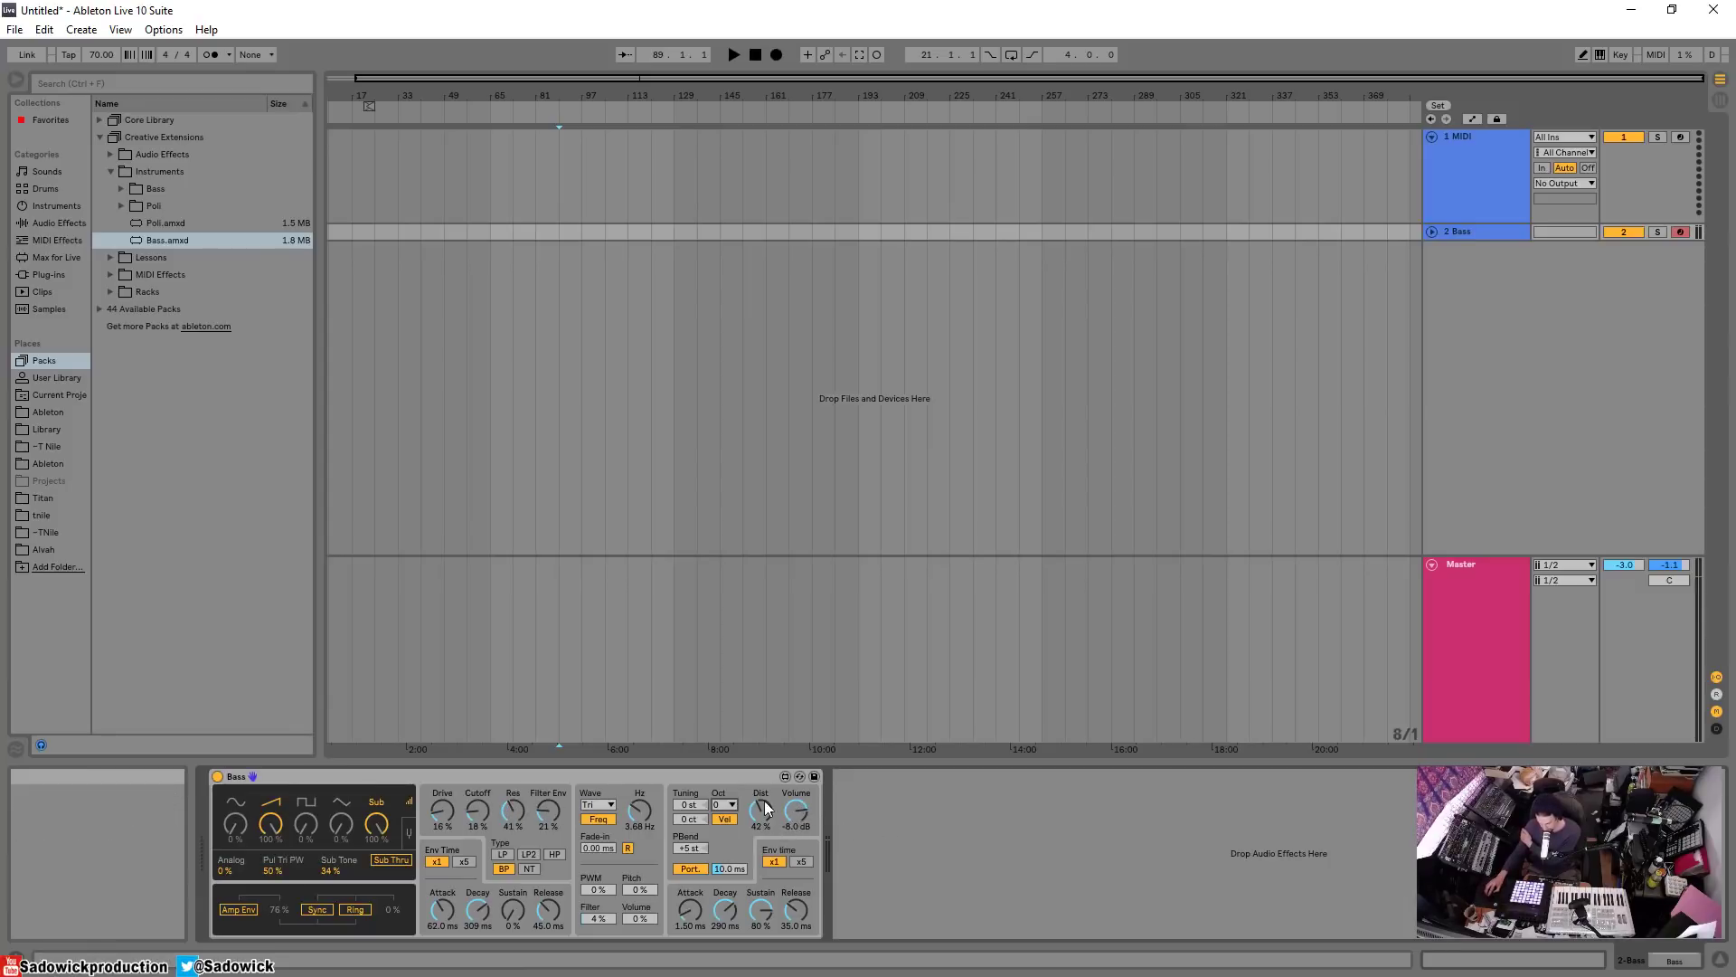
Step: Set glide to 69.2 ms, amp release to 201 ms, and return attack to 1.50 ms
left_click_drag(680, 849, 686, 850)
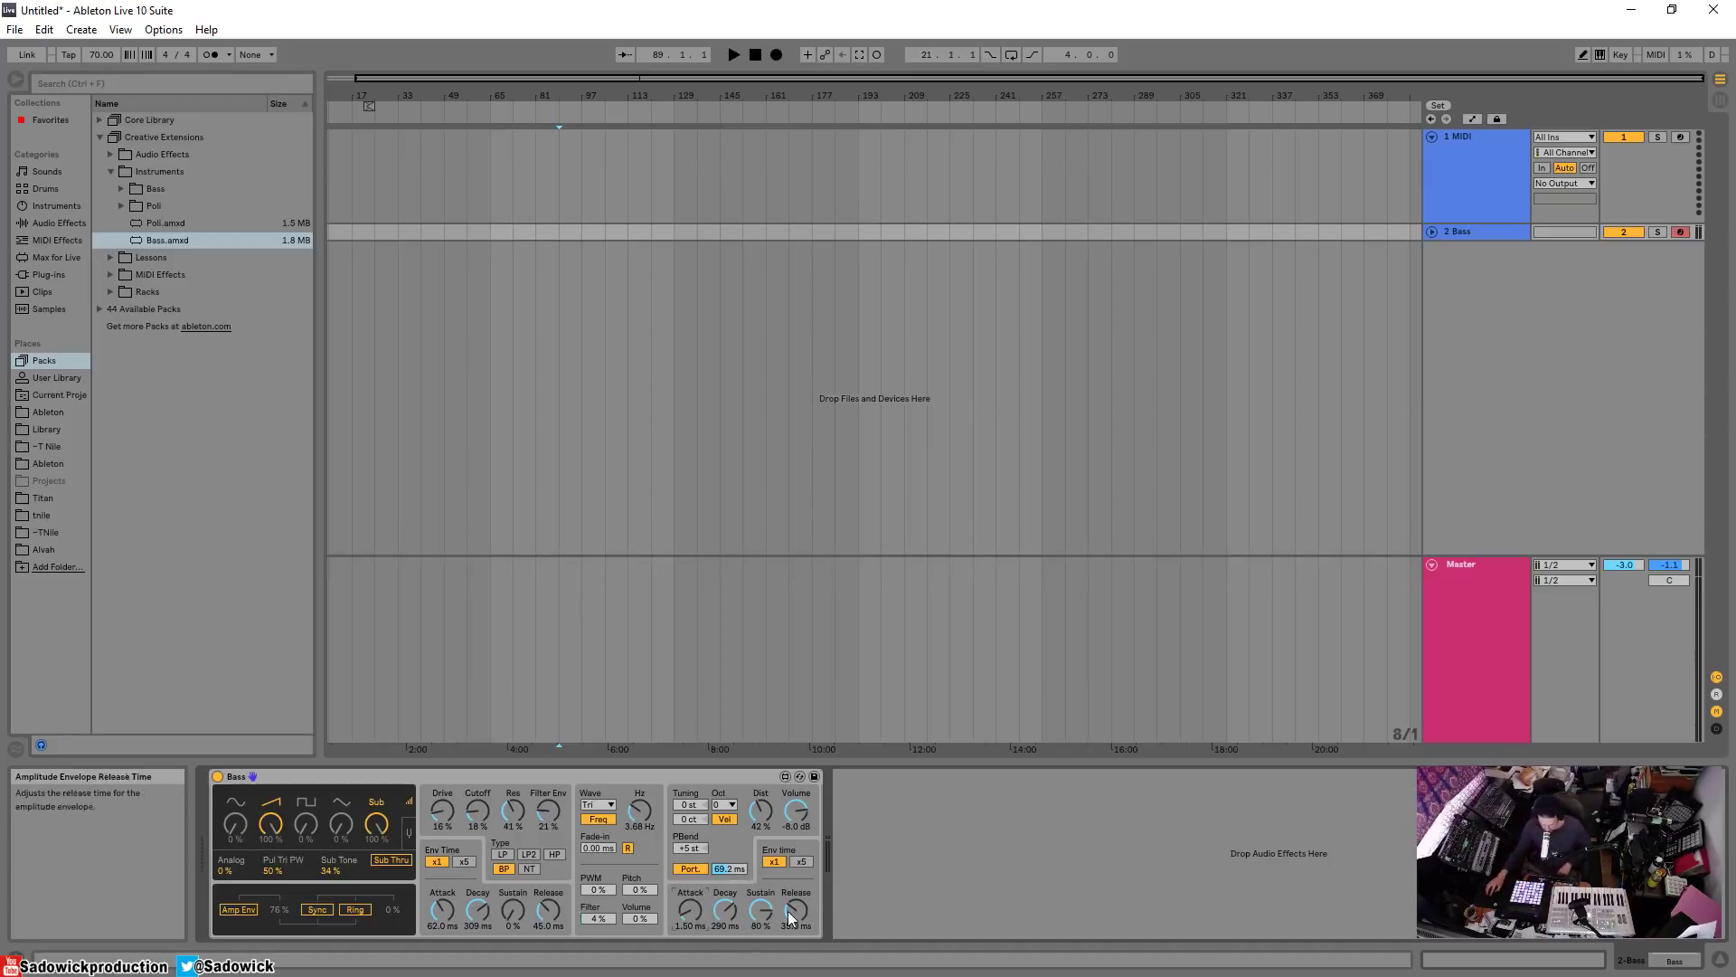
left_click_drag(788, 918, 795, 895)
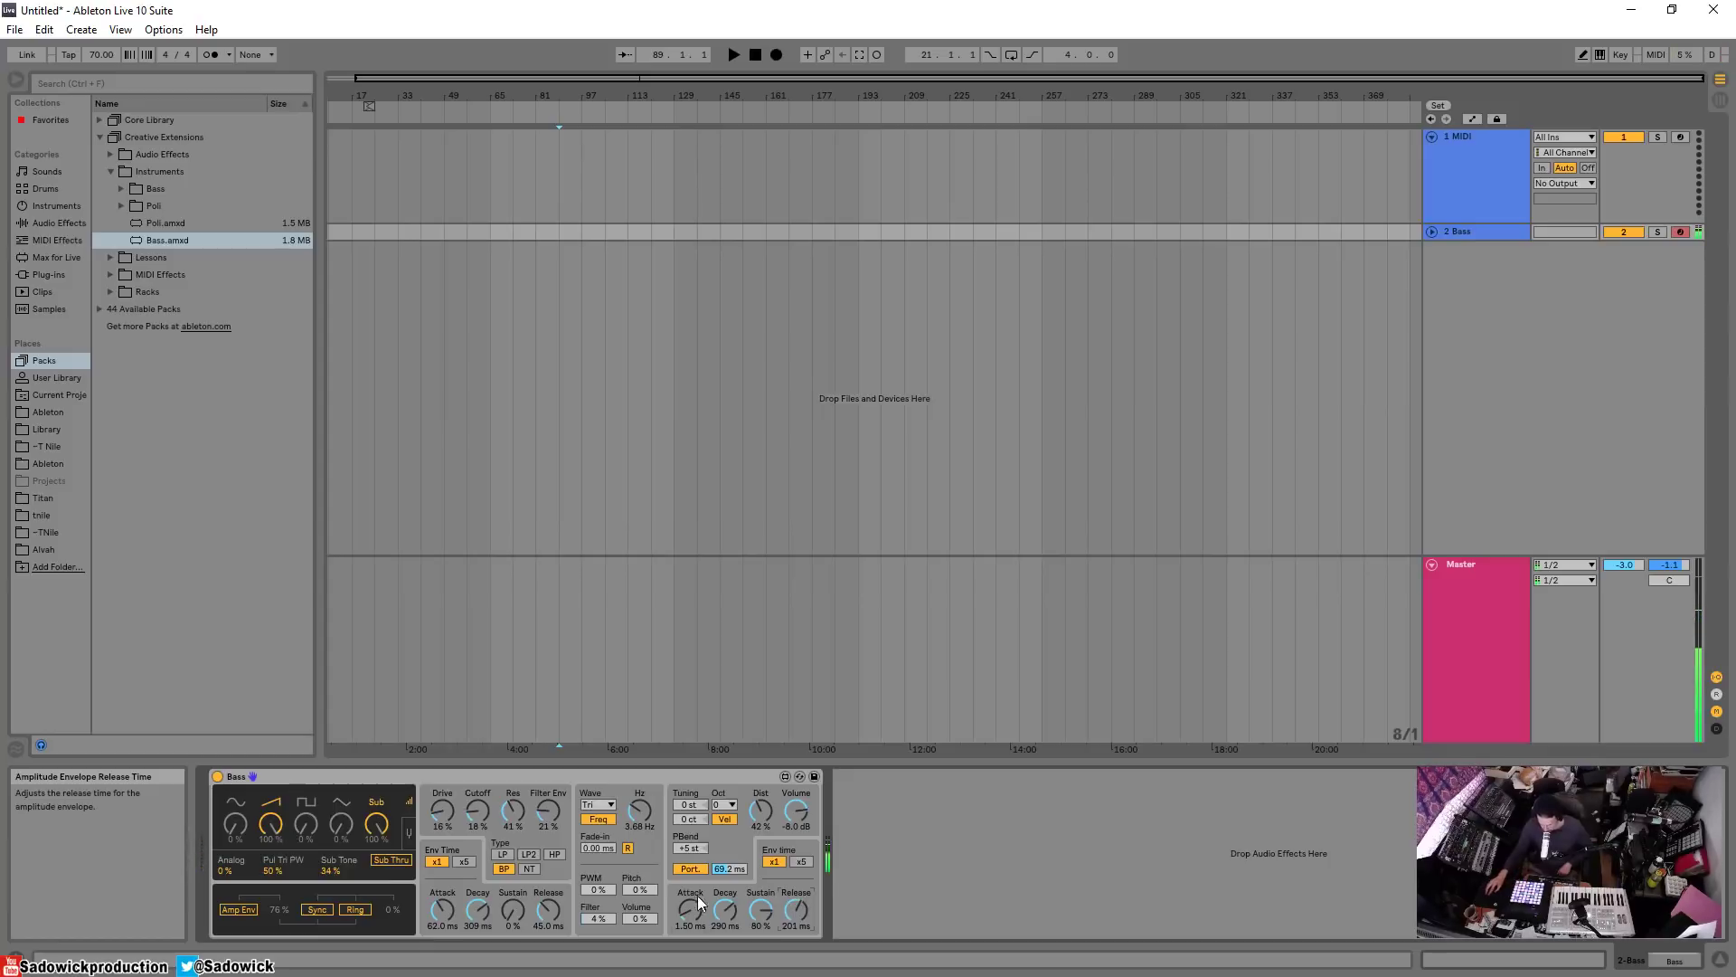
left_click_drag(693, 898, 690, 895)
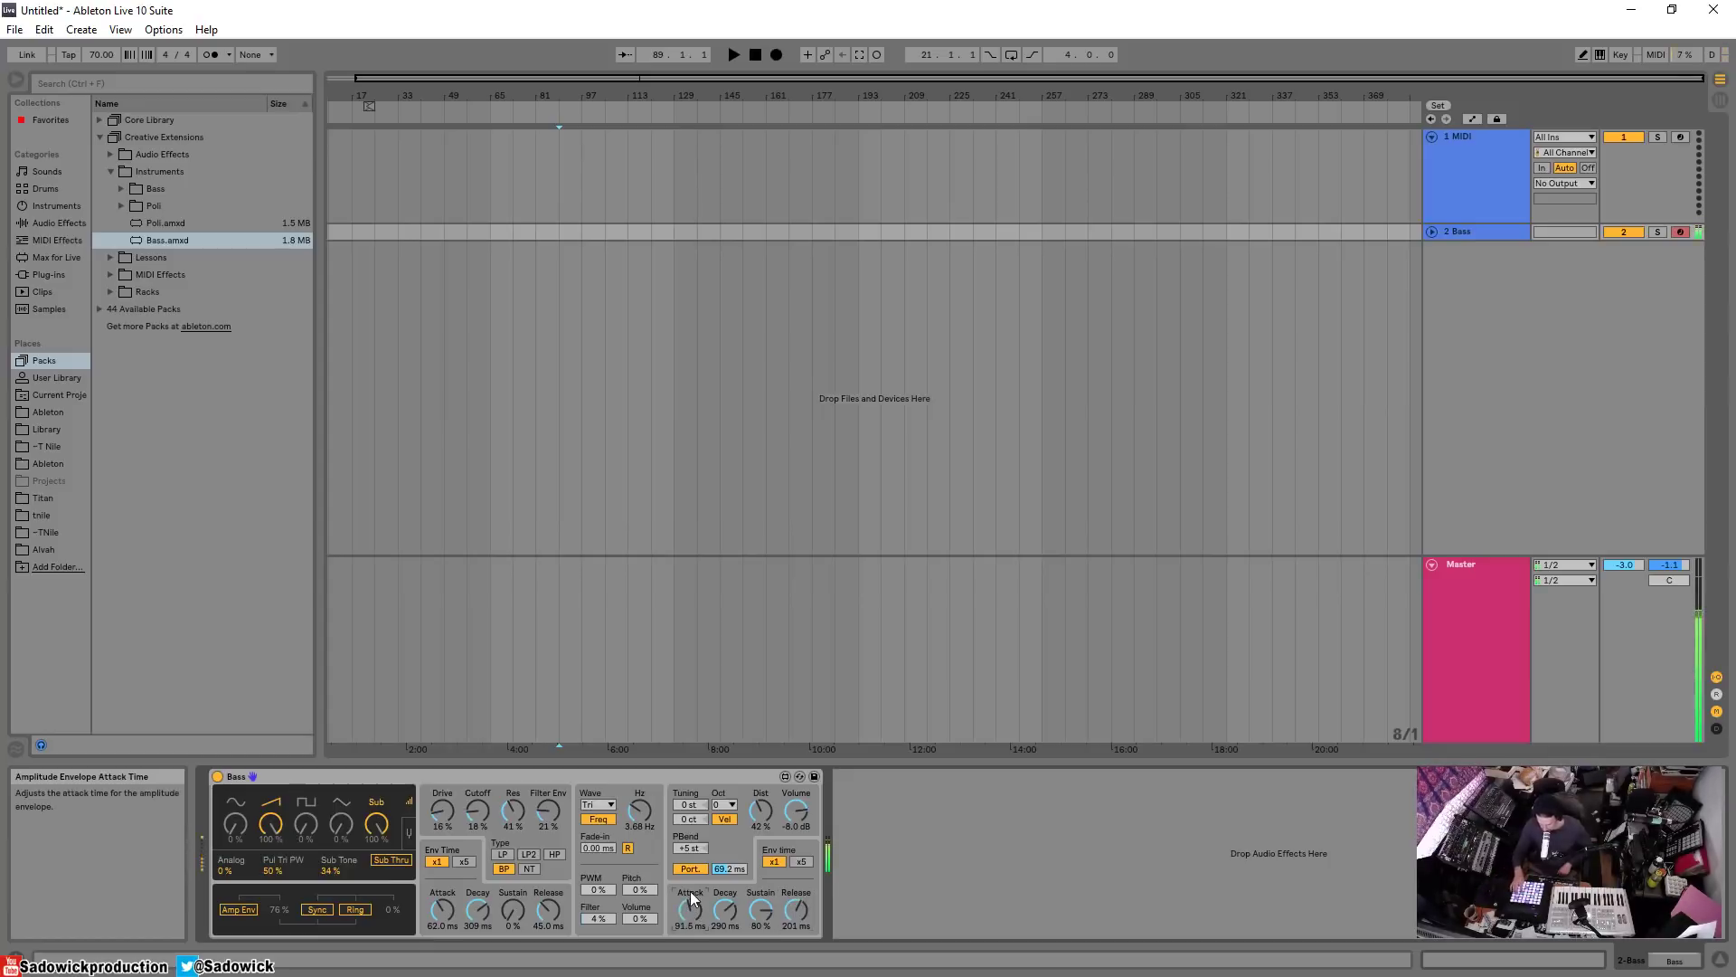
left_click_drag(689, 909, 689, 897)
left_click_drag(702, 894, 678, 913)
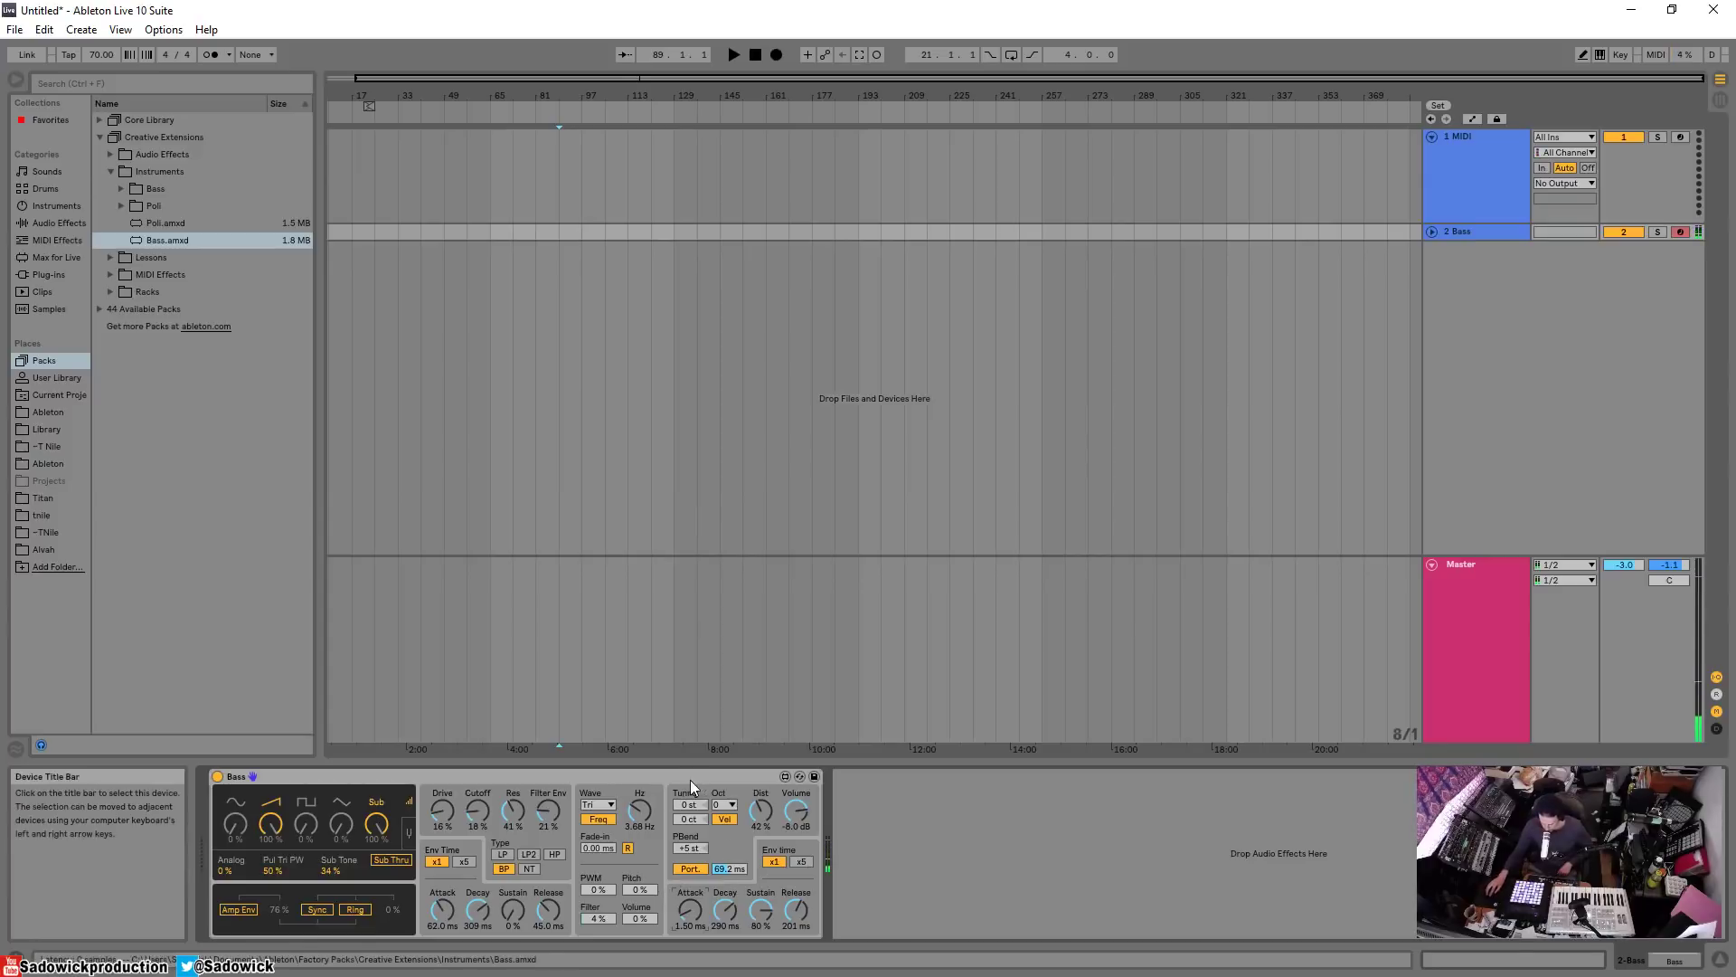
Step: Compare tuning and volume views and set the pulse oscillator volume to 31%
left_click(363, 841)
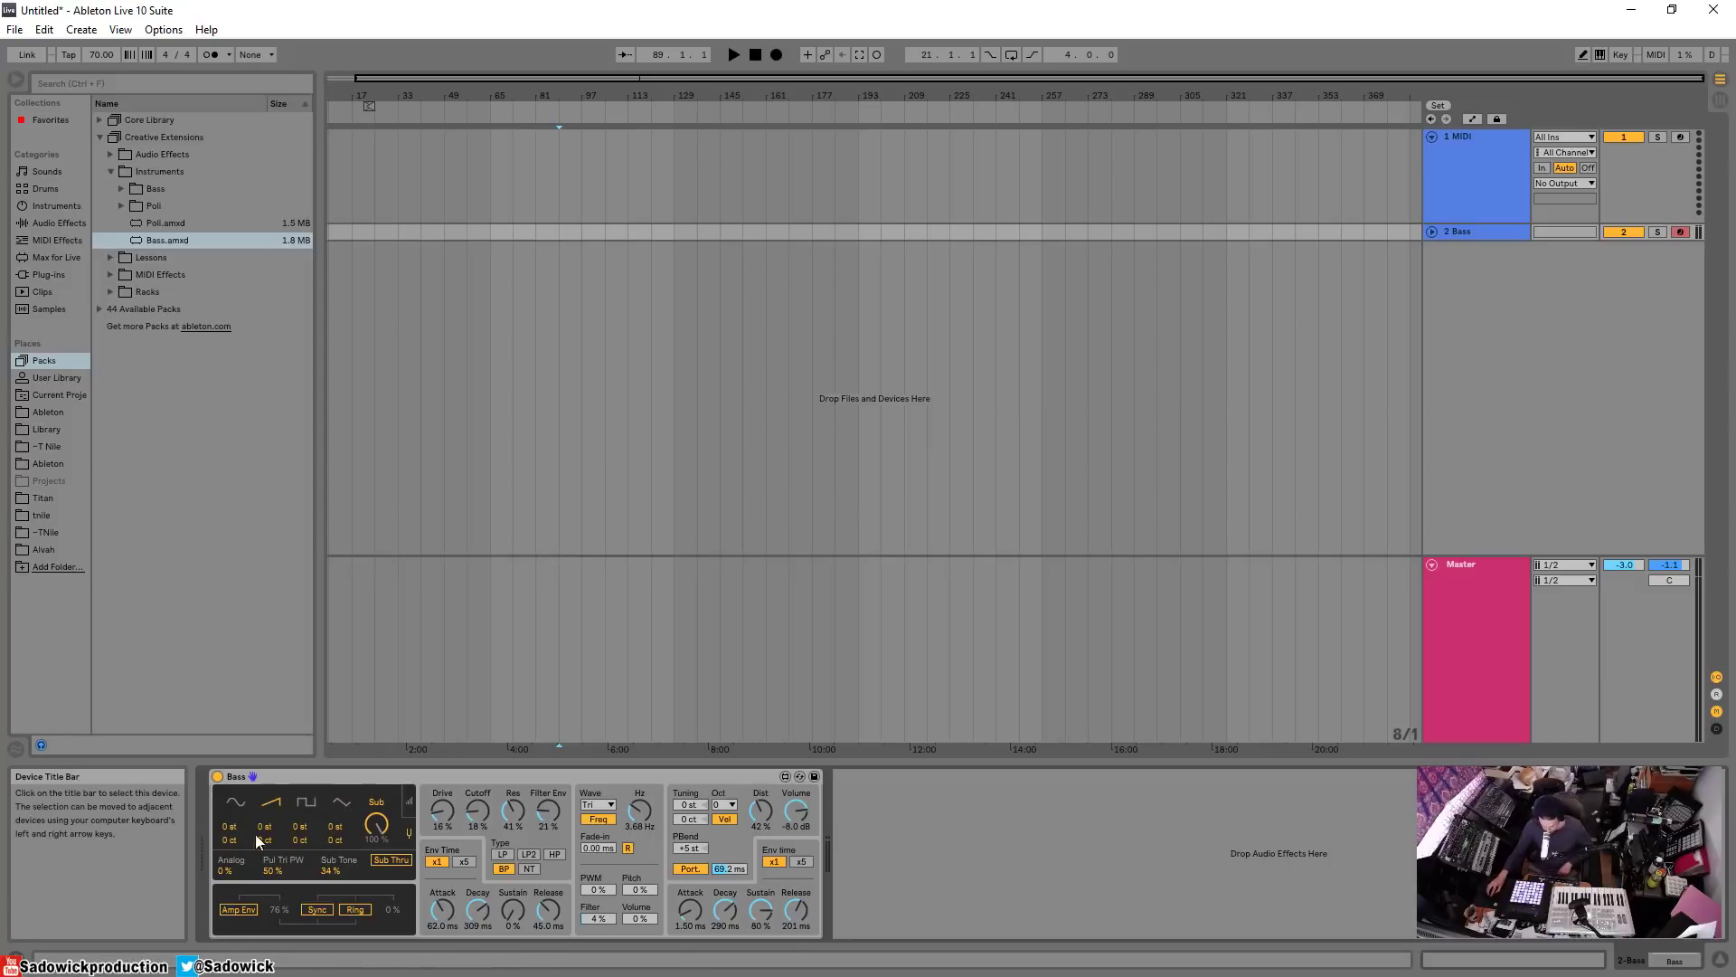
left_click(407, 799)
left_click_drag(306, 823, 306, 804)
left_click(408, 838)
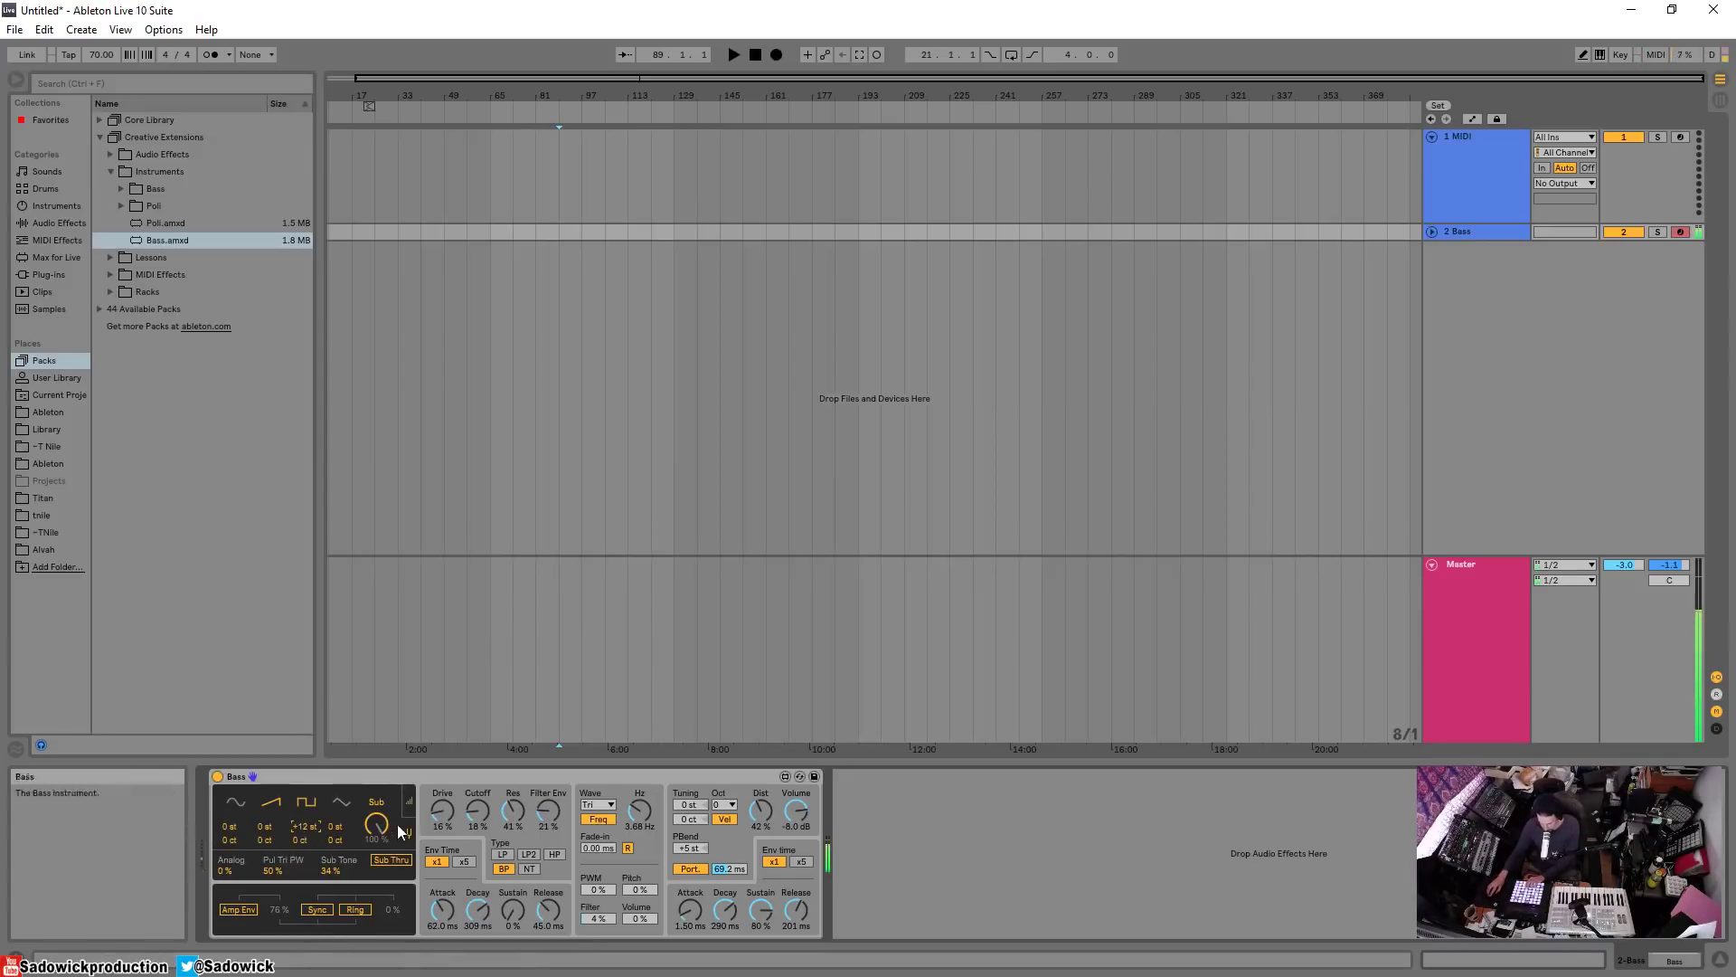
left_click(411, 798)
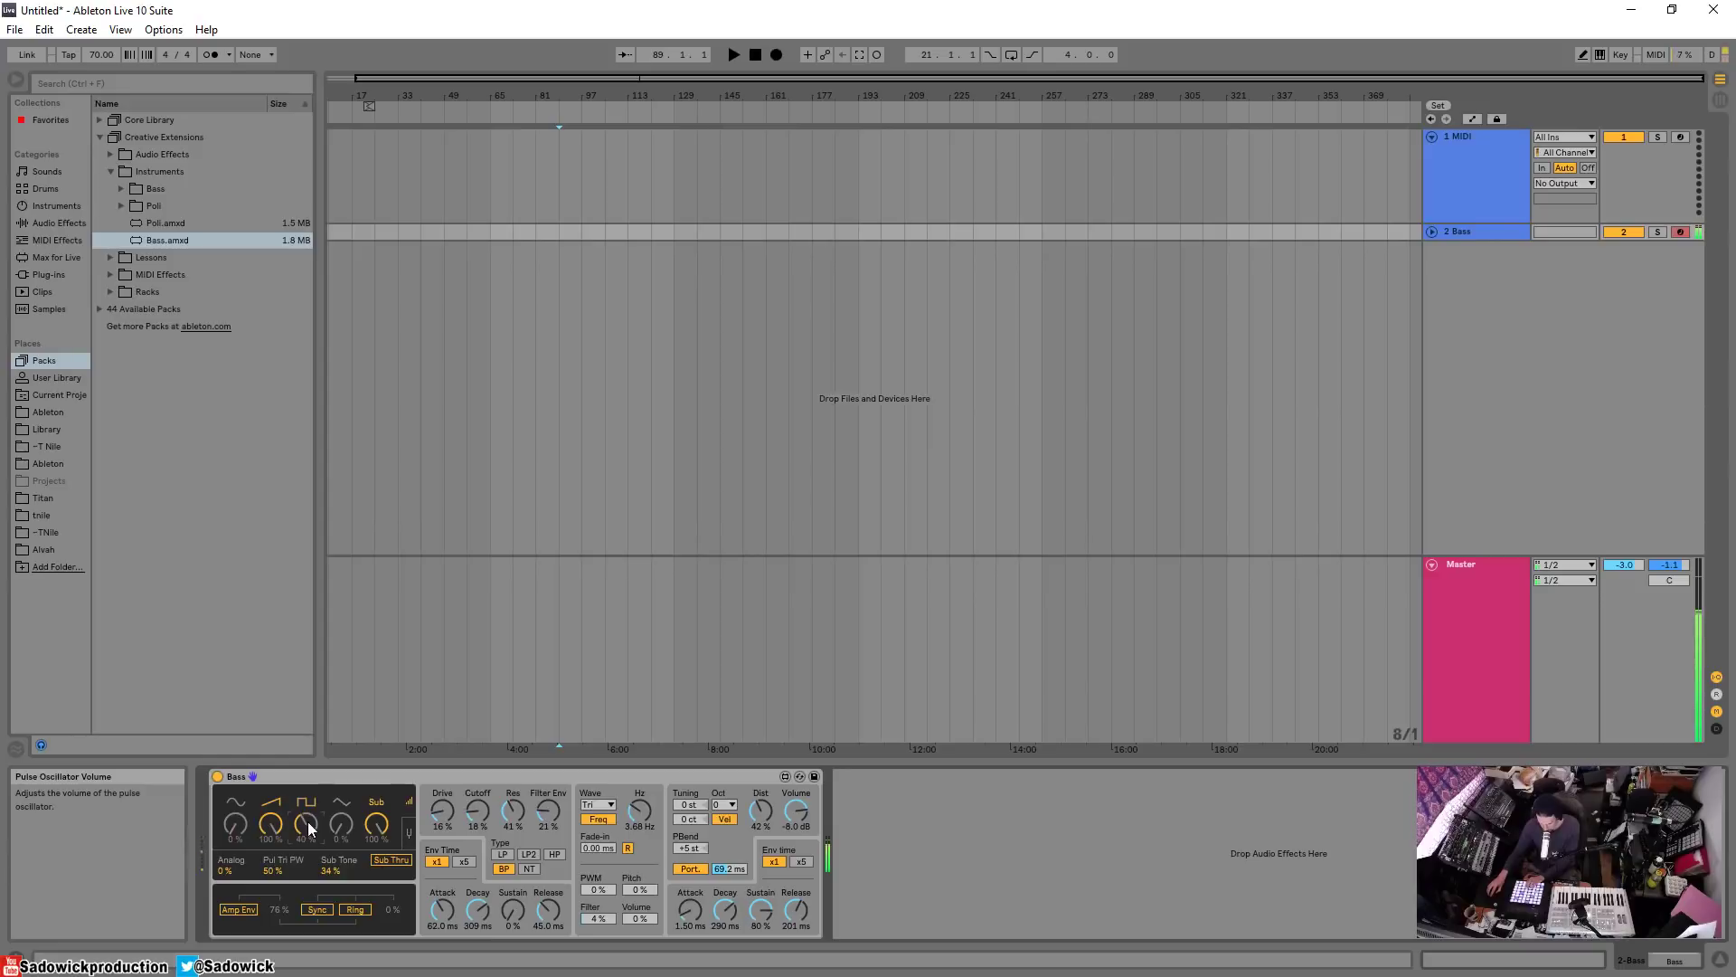
left_click_drag(308, 825, 308, 842)
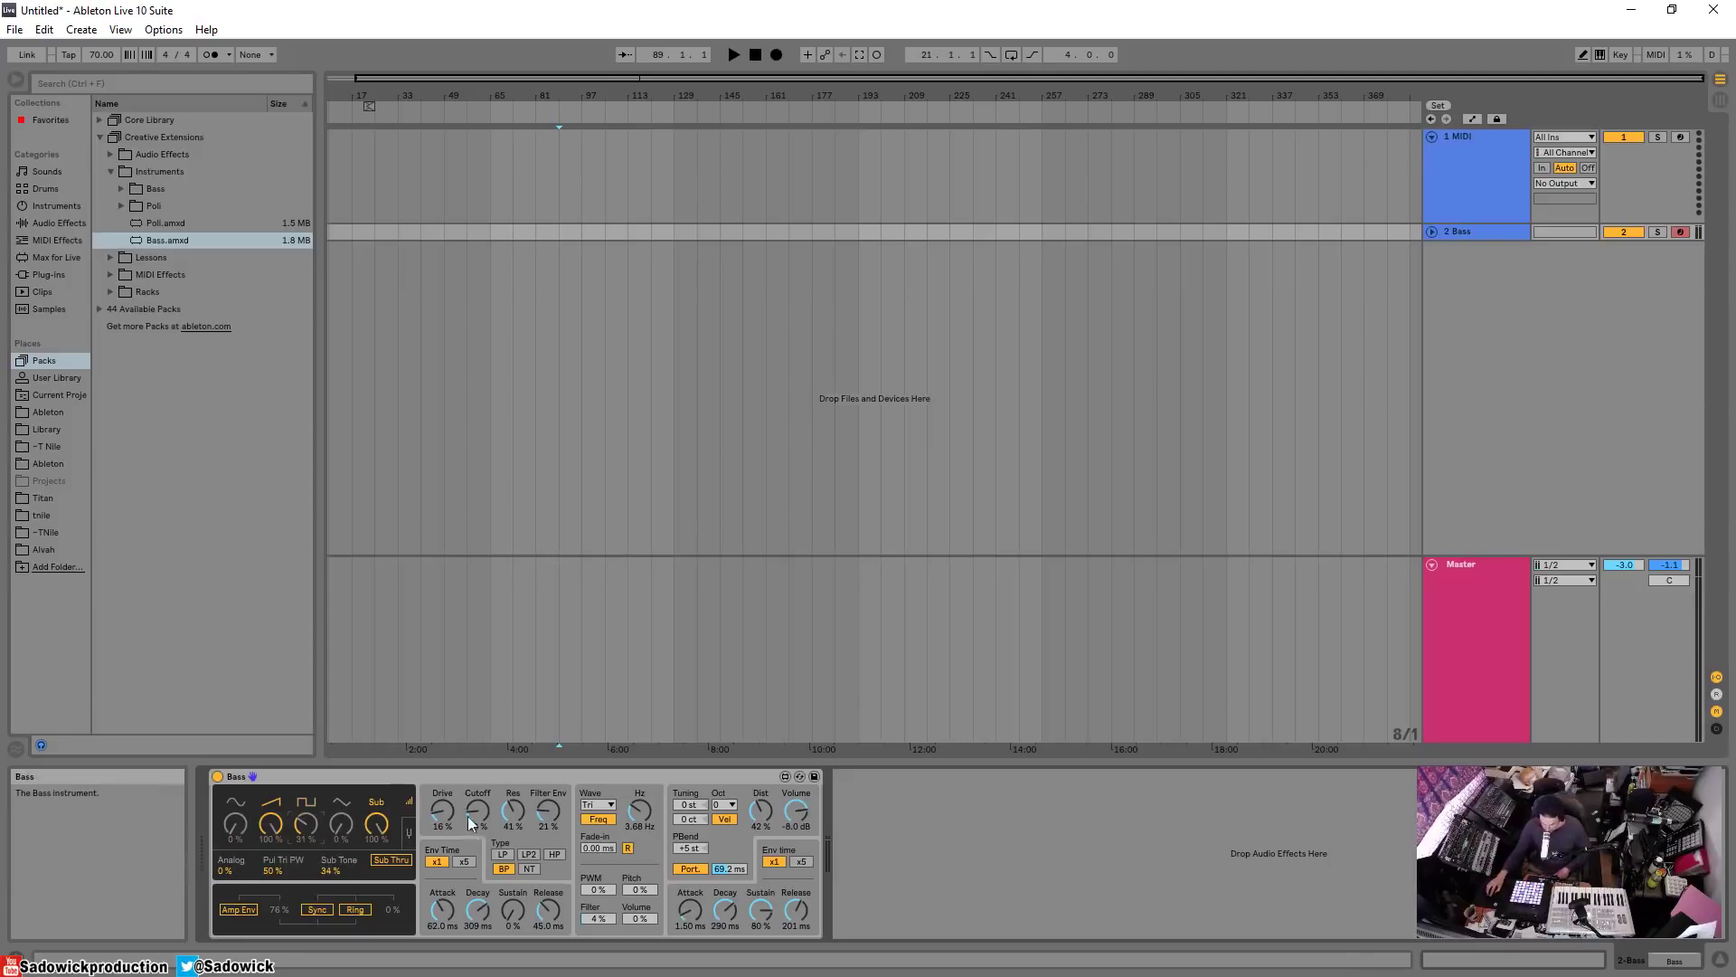
Step: Detune the saw oscillator by 13 cents in the tuning view
left_click(408, 830)
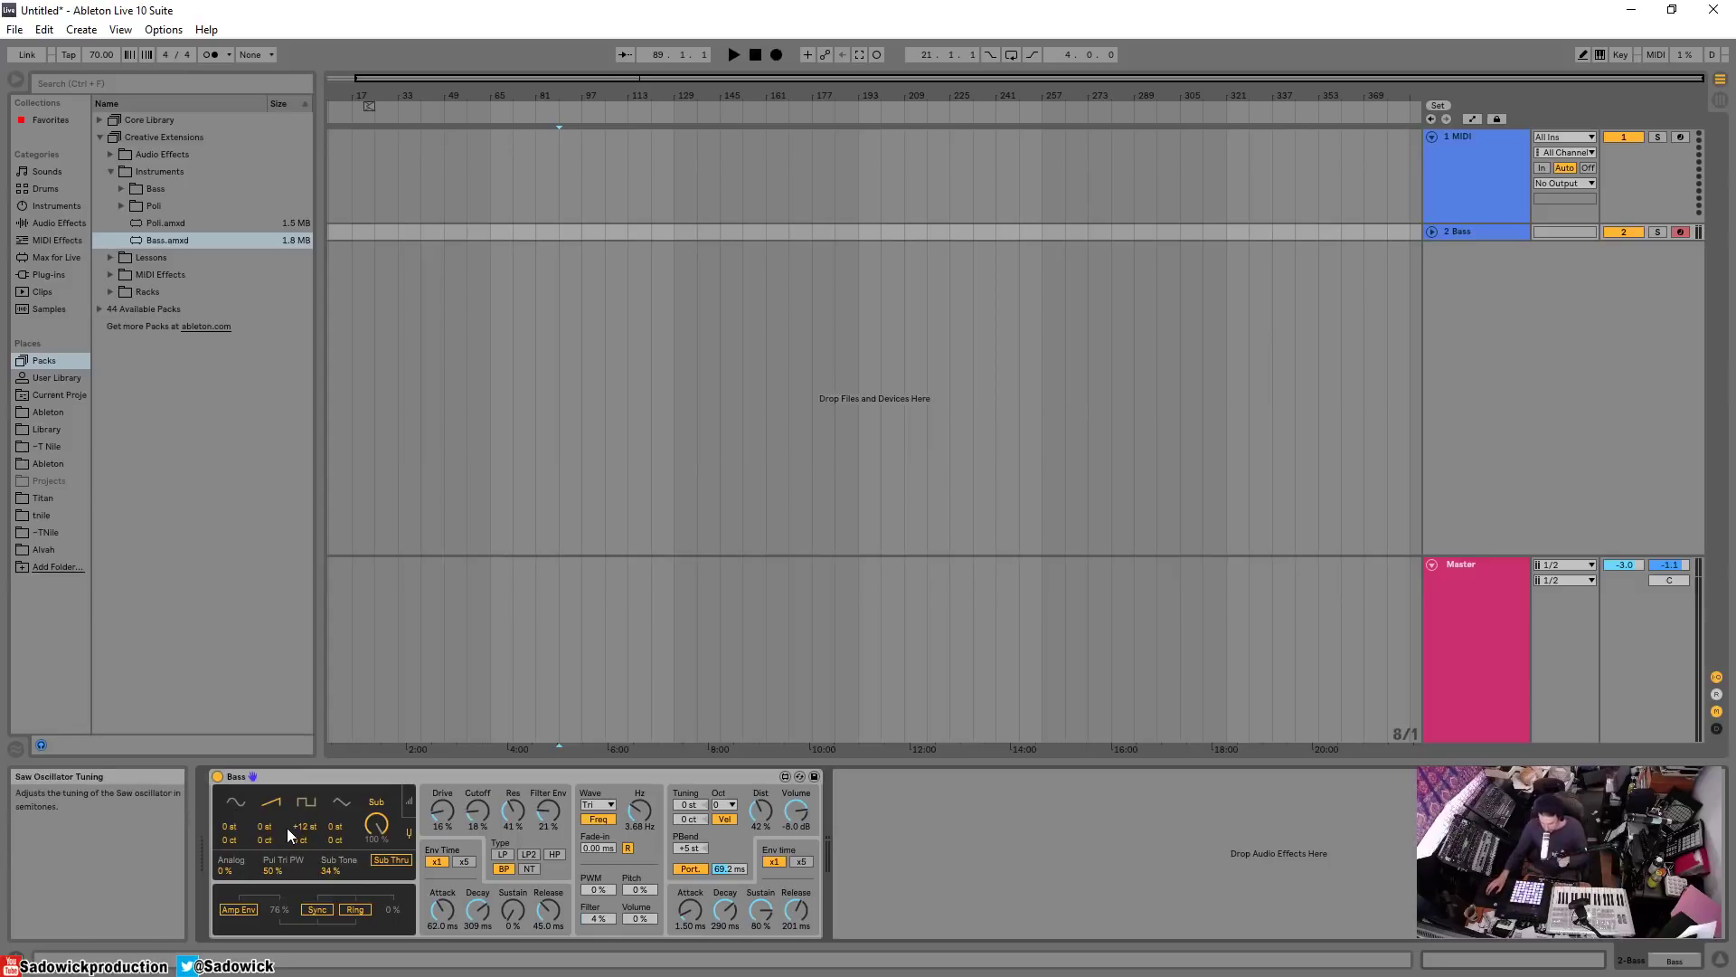
left_click_drag(268, 844, 262, 845)
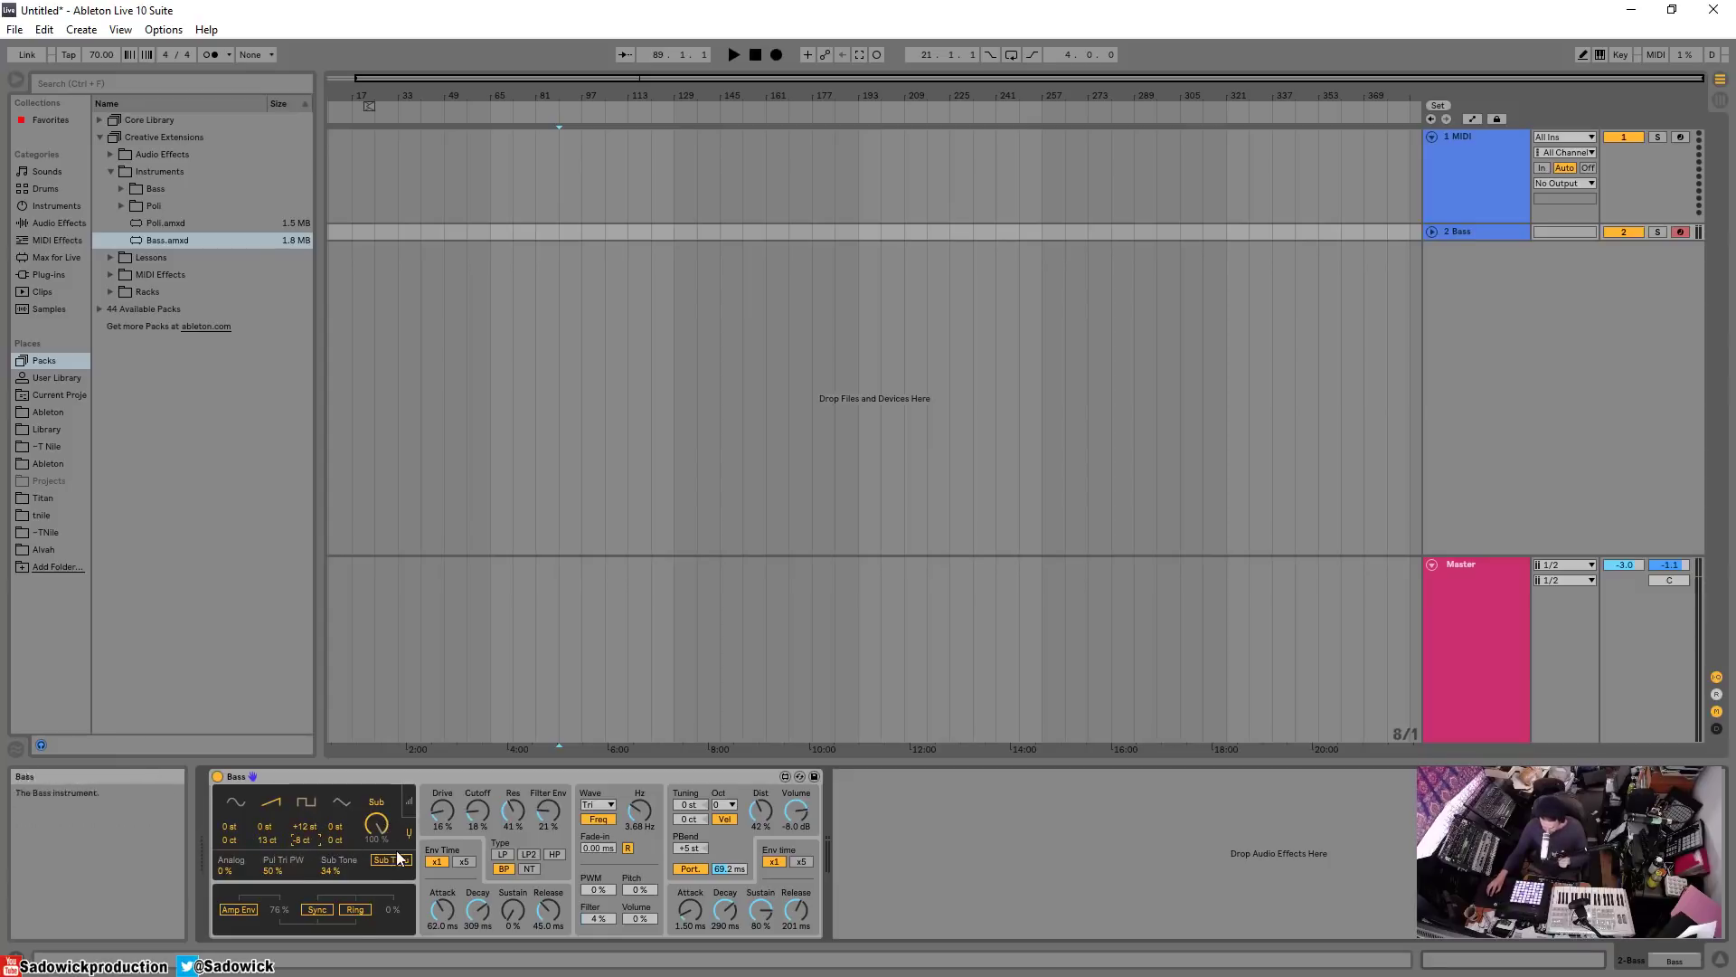
left_click(409, 795)
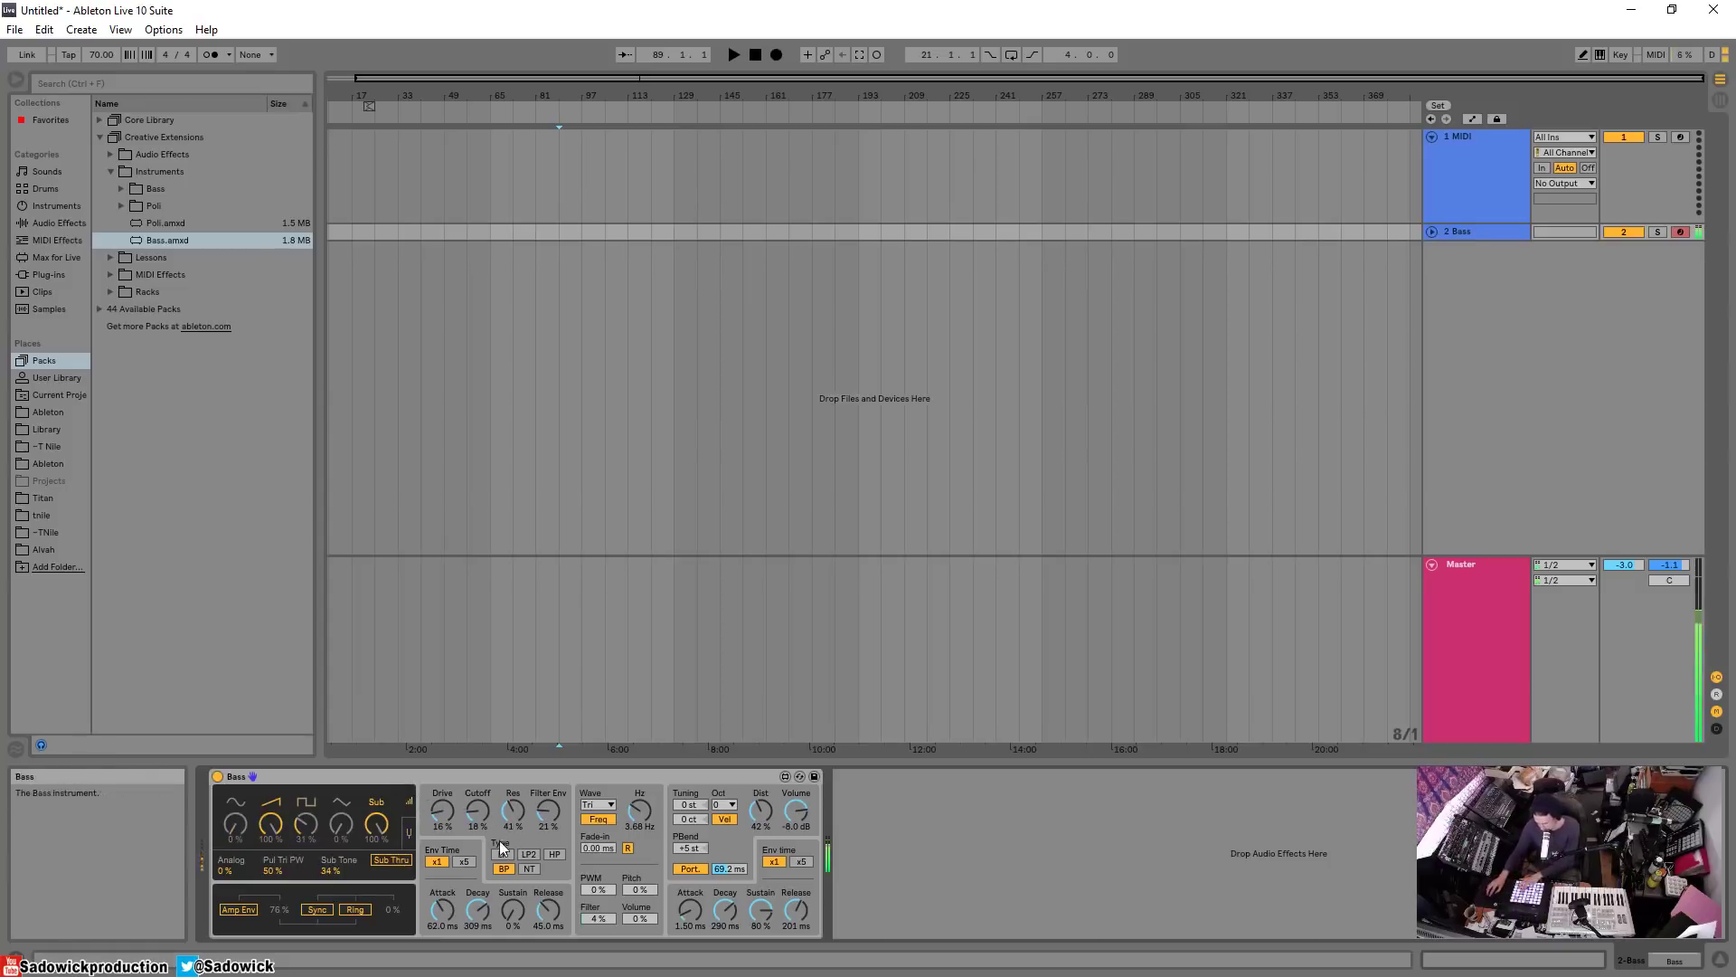
Step: Switch the filter to LP2, adjust cutoff and resonance, and lower distortion to 20%
mouse_move(479, 812)
left_mouse_down()
mouse_move(480, 787)
mouse_move(478, 832)
mouse_move(477, 804)
left_mouse_up()
left_click(529, 854)
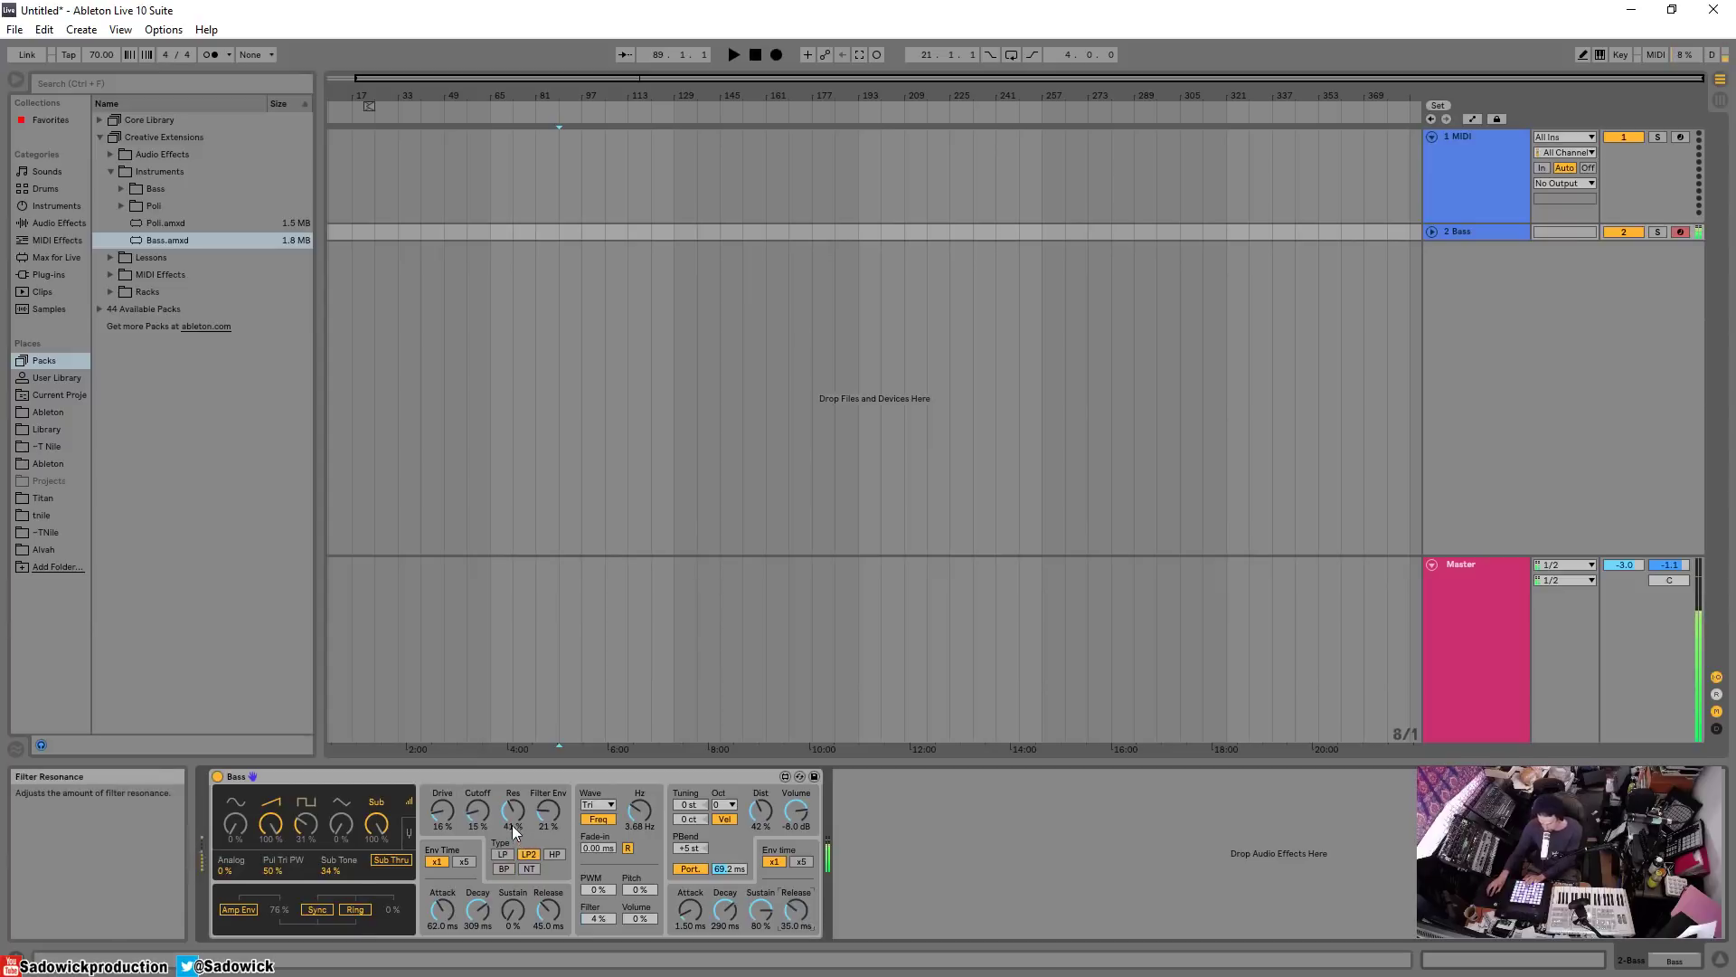
left_click_drag(512, 816, 443, 826)
left_click_drag(761, 811, 760, 832)
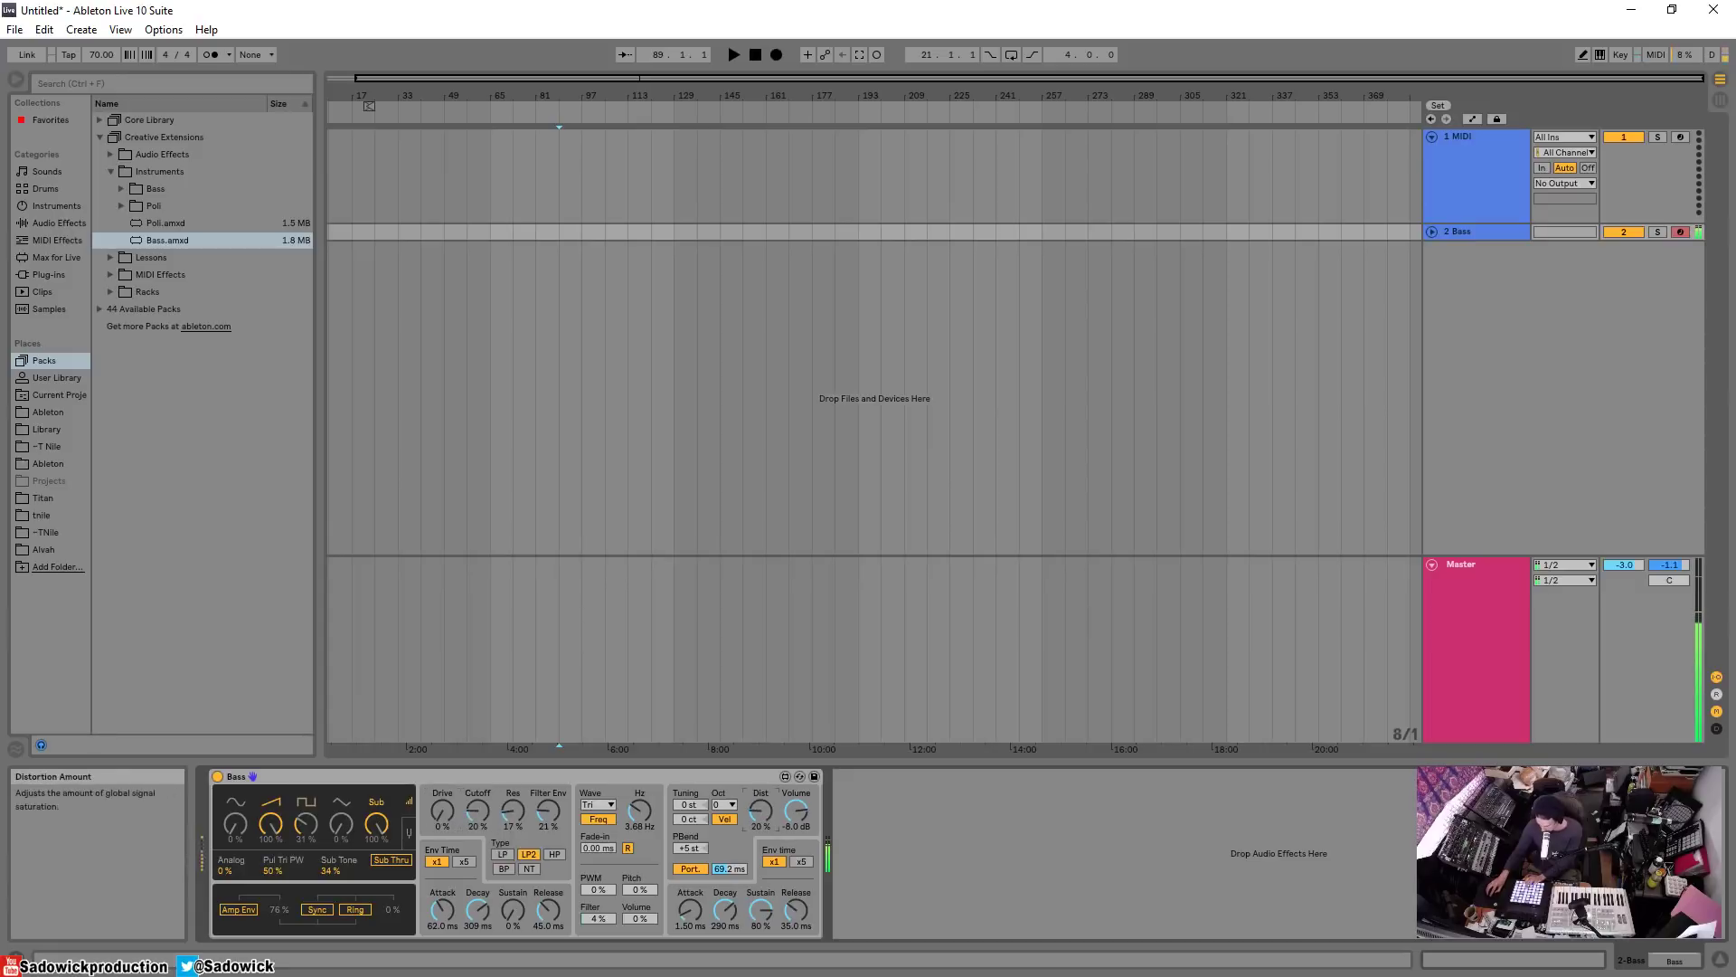